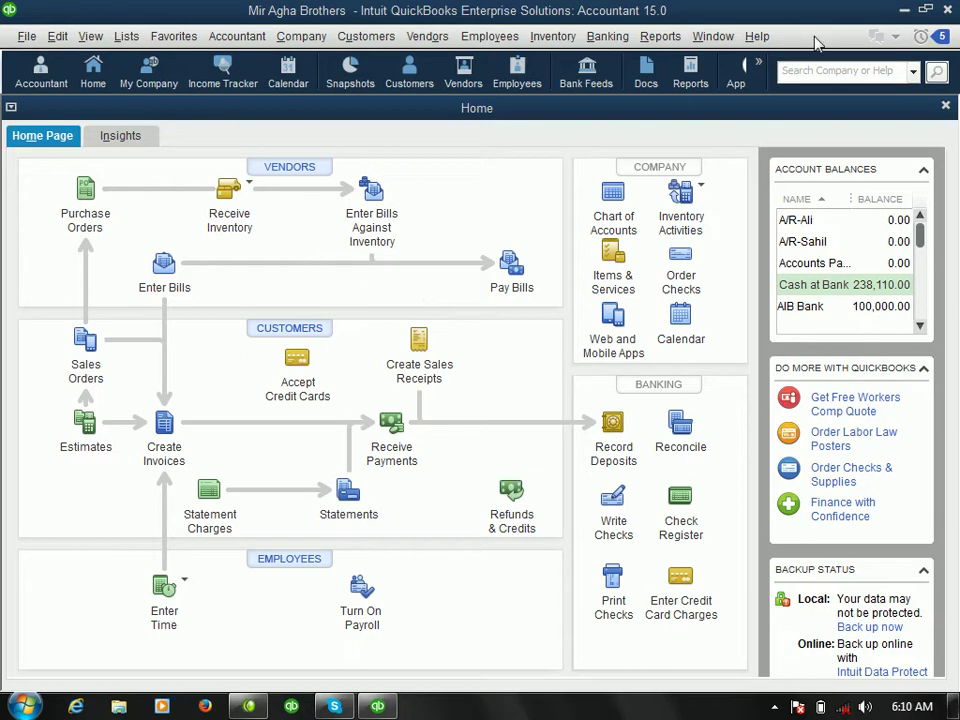
# - Open the Inventory Stock Status by Item report for August 1–30, 2015 from the Reports menu
pyautogui.click(660, 37)
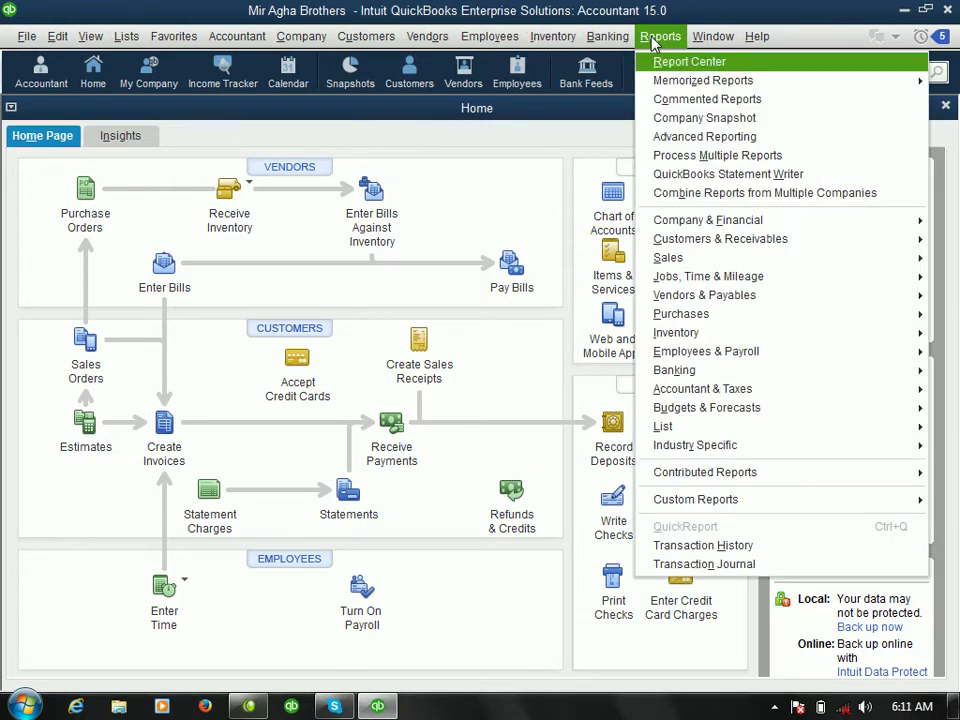
pyautogui.press('Down')
pyautogui.press('Down')
pyautogui.press('Down')
pyautogui.press('Down')
pyautogui.press('Down')
pyautogui.press('Down')
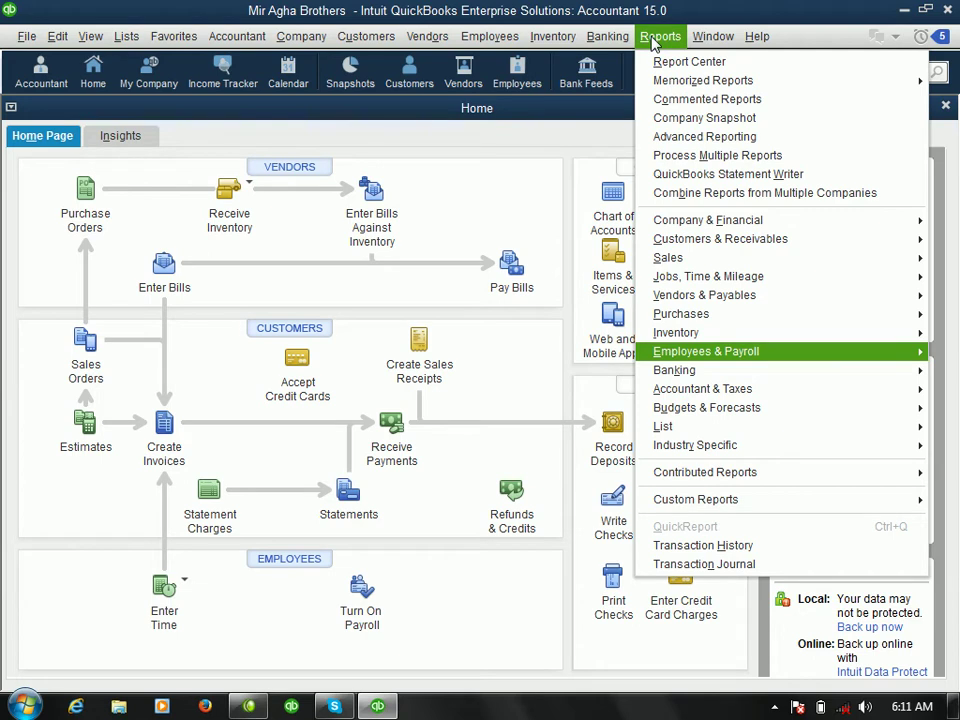
pyautogui.press('Up')
pyautogui.press('Right')
pyautogui.press('Down')
pyautogui.press('Down')
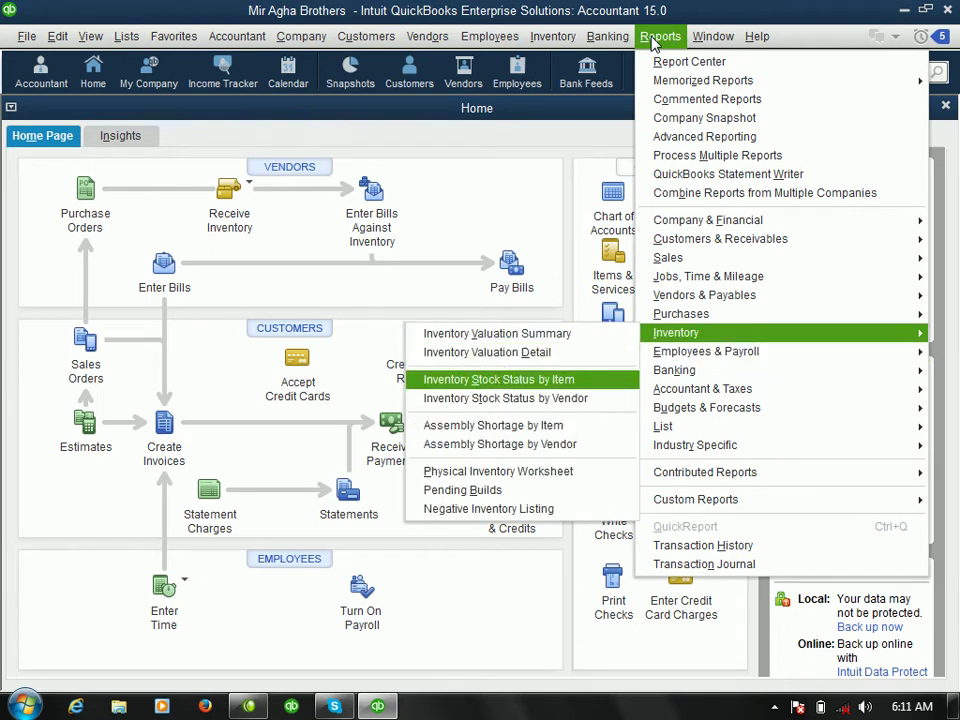
pyautogui.press('Return')
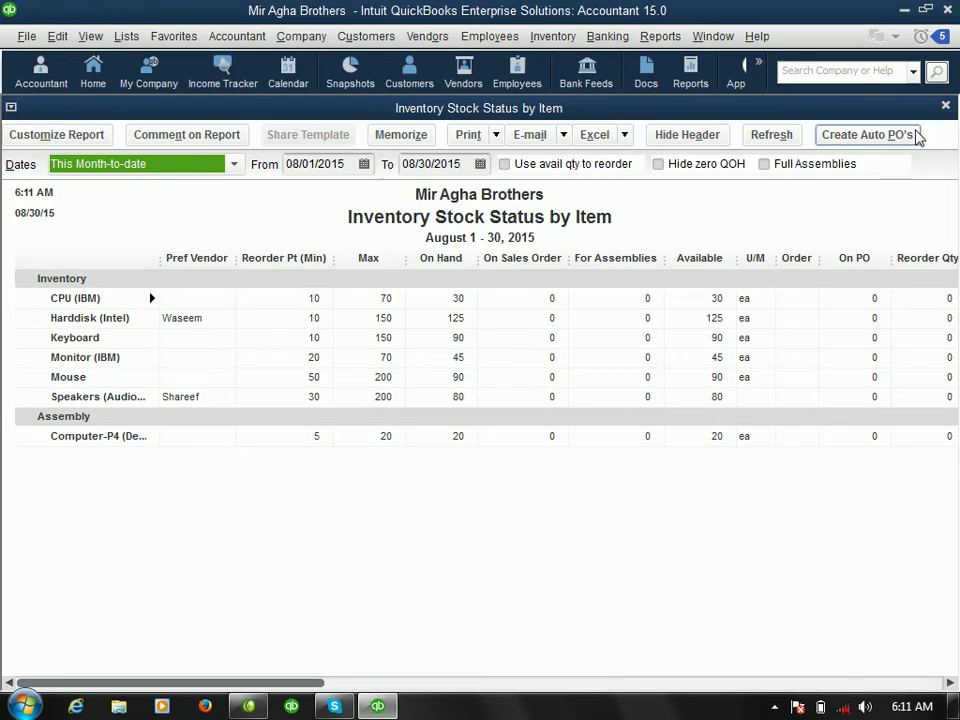
# - Close the report and start a Receive Inventory with Bill form for the vendor
pyautogui.click(945, 107)
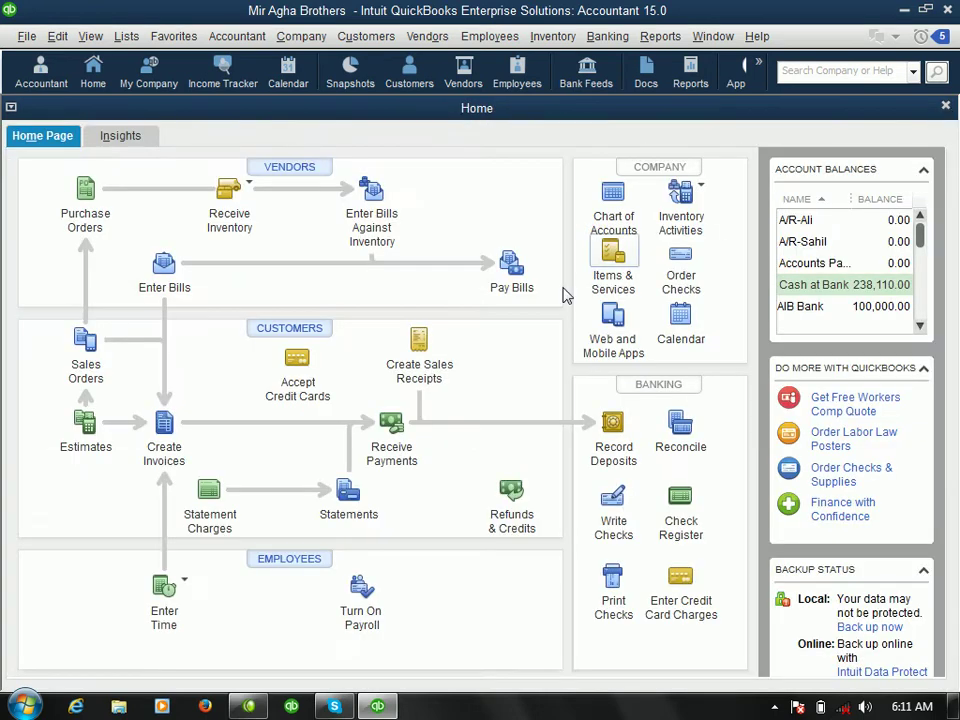
pyautogui.click(230, 193)
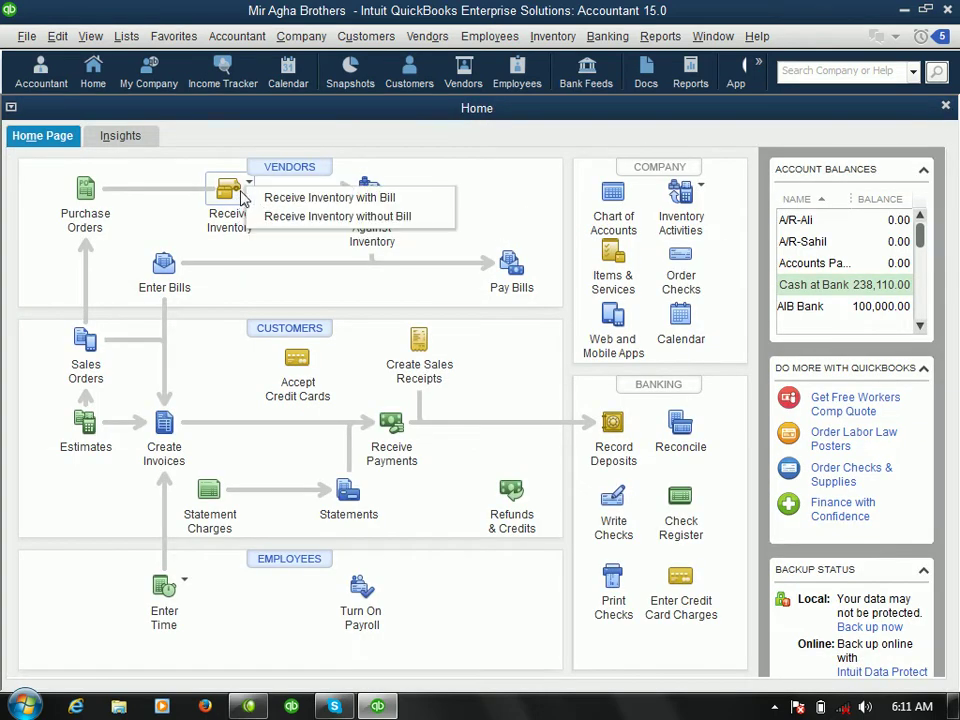
pyautogui.click(260, 200)
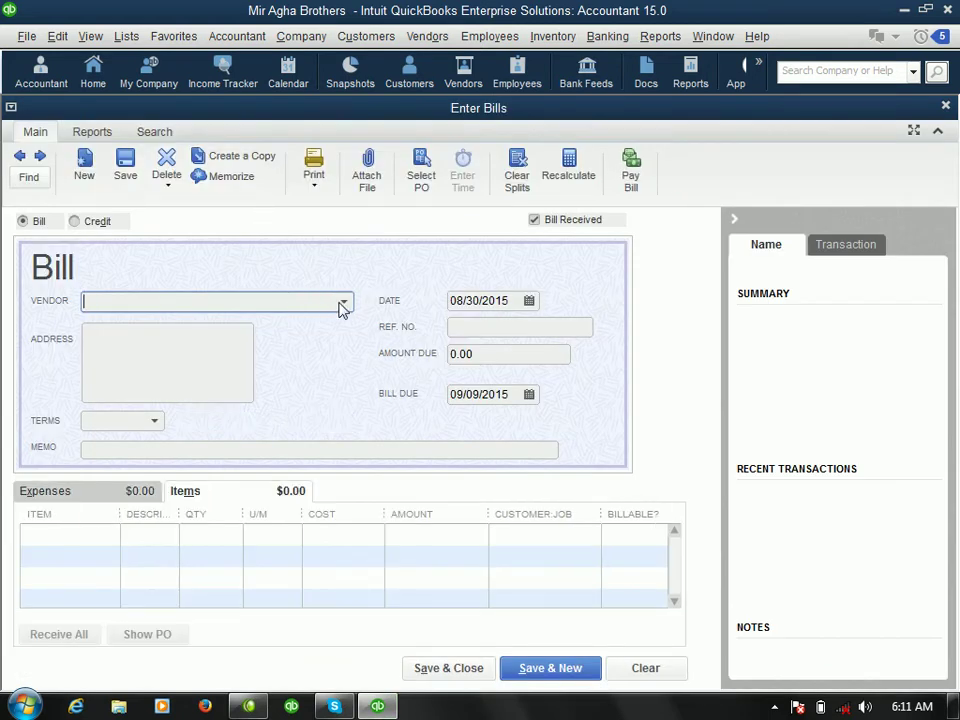
pyautogui.click(343, 303)
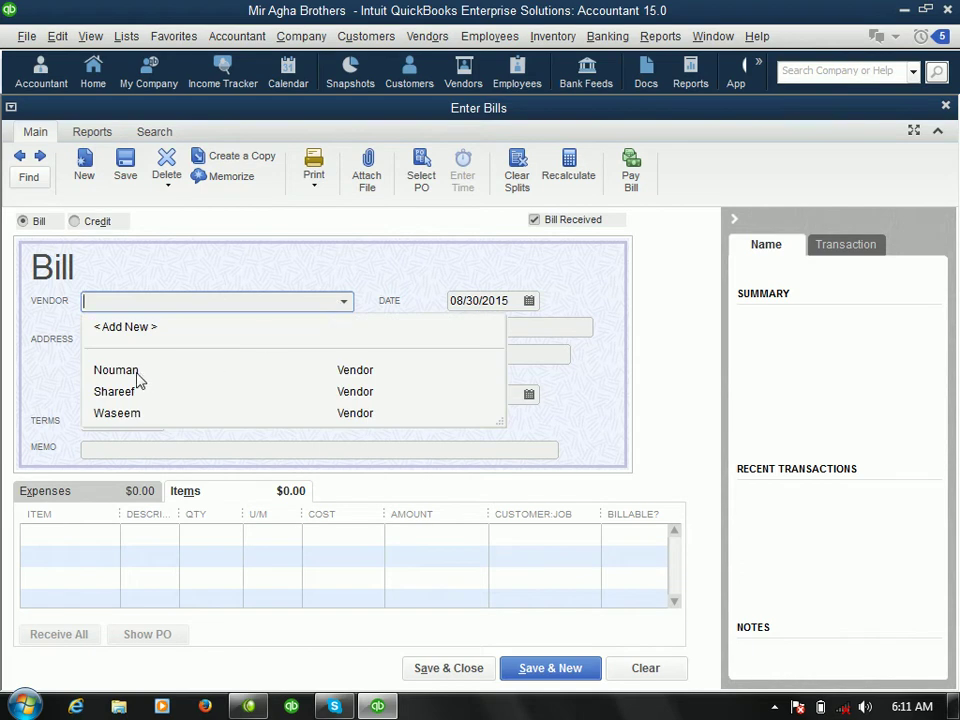
pyautogui.click(111, 418)
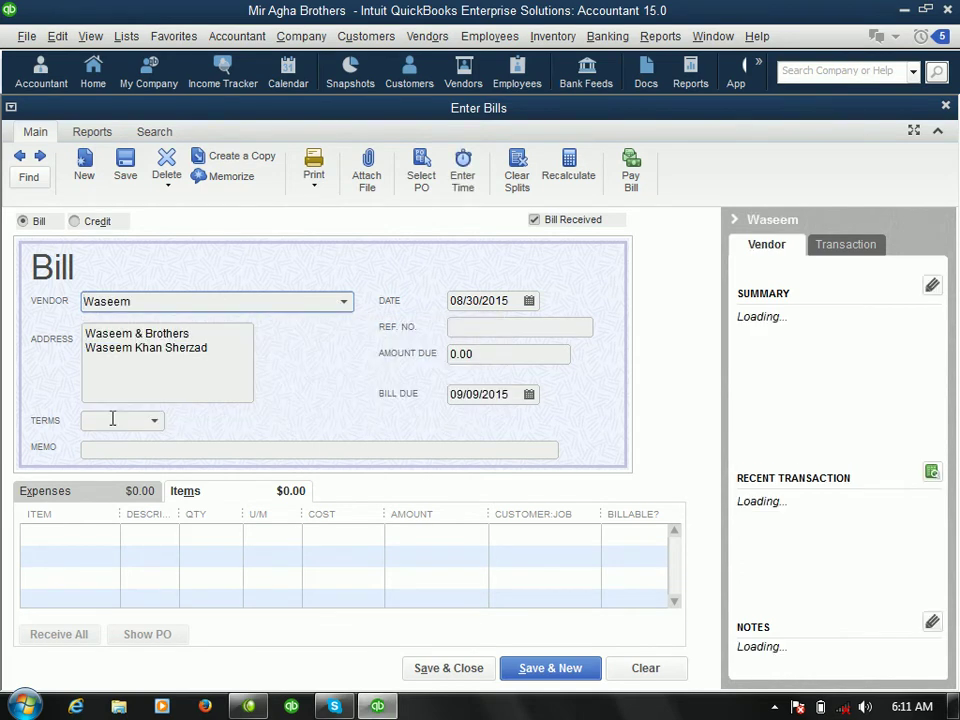
# - Add 10 CPUs at 5,000.00 to the bill and save it for 50,000.00
pyautogui.click(212, 494)
pyautogui.click(110, 535)
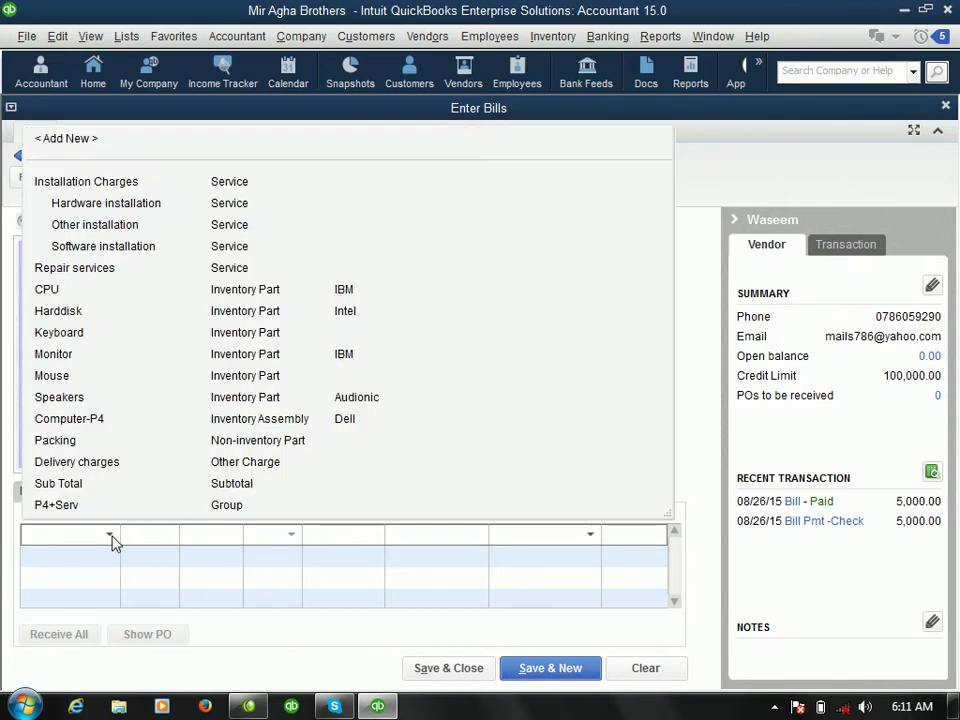
pyautogui.write('C')
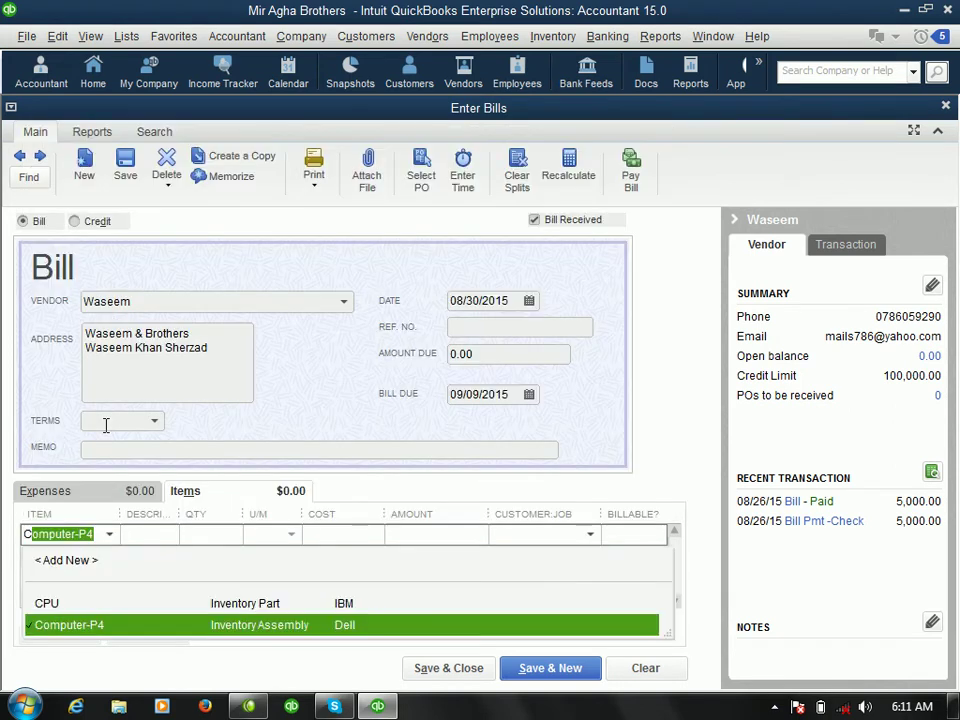
pyautogui.write('PU')
pyautogui.press('Tab')
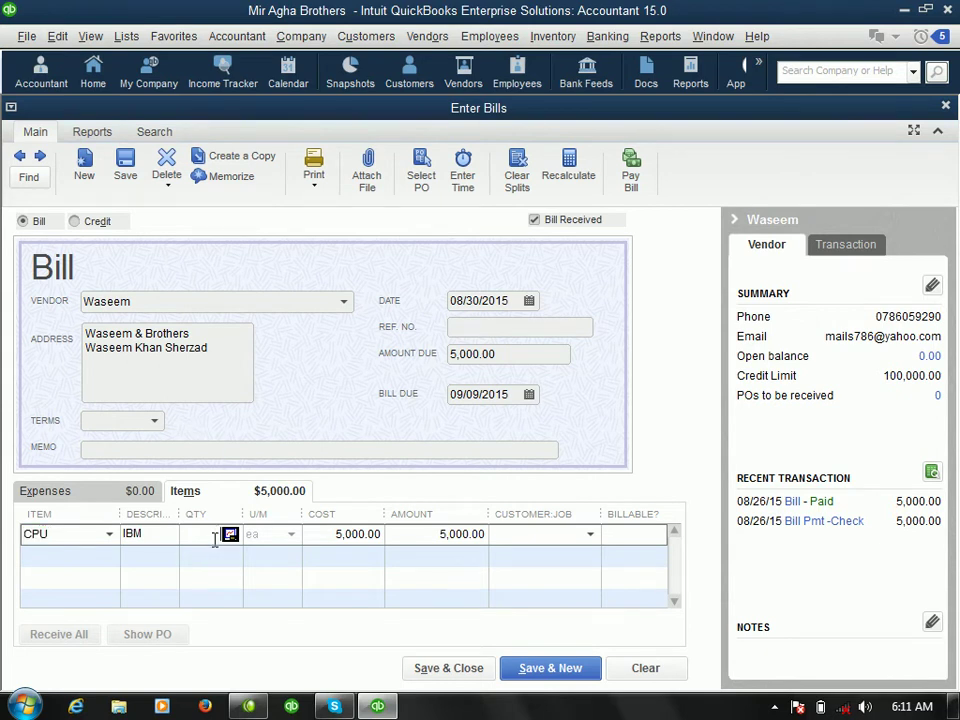
pyautogui.write('10')
pyautogui.click(320, 538)
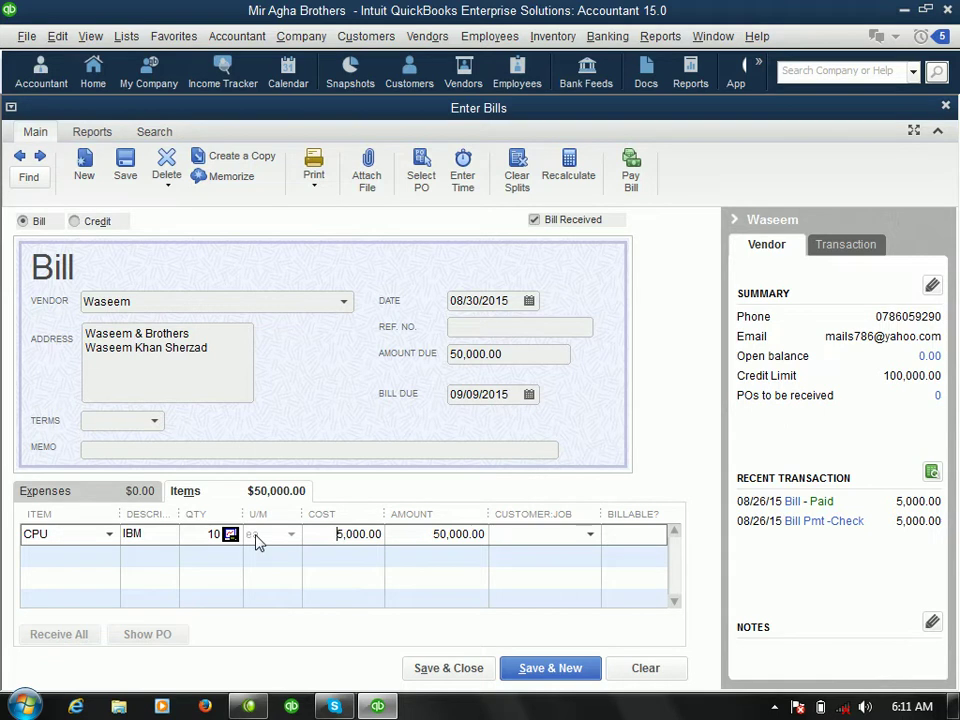
pyautogui.click(455, 668)
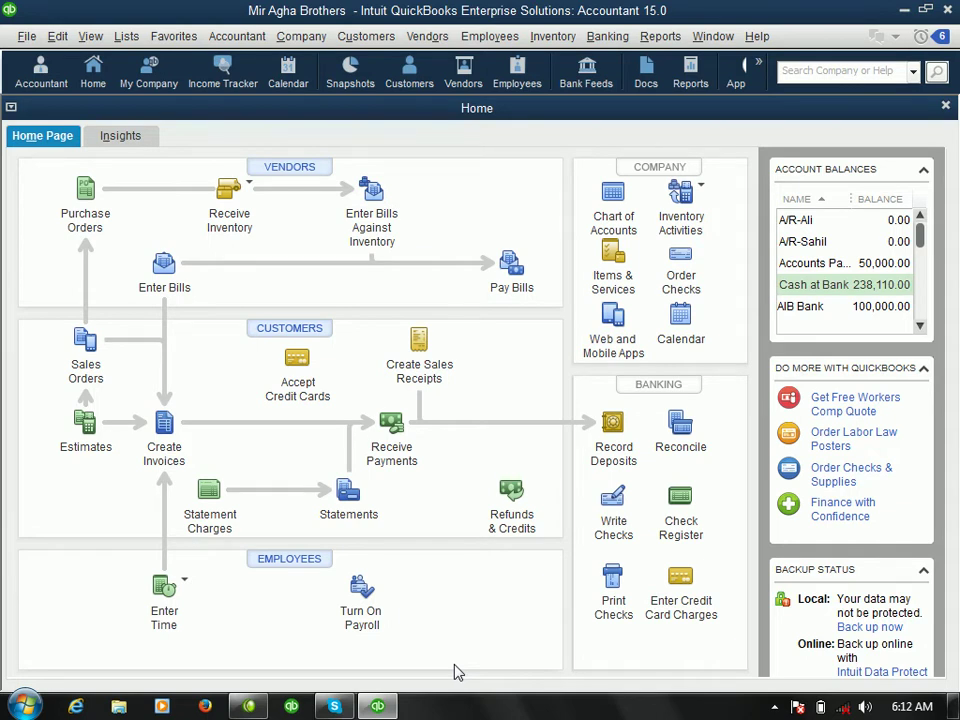
pyautogui.click(660, 36)
pyautogui.press('Down')
pyautogui.press('Down')
pyautogui.press('Down')
pyautogui.press('Down')
pyautogui.press('Down')
pyautogui.press('Down')
pyautogui.press('Down')
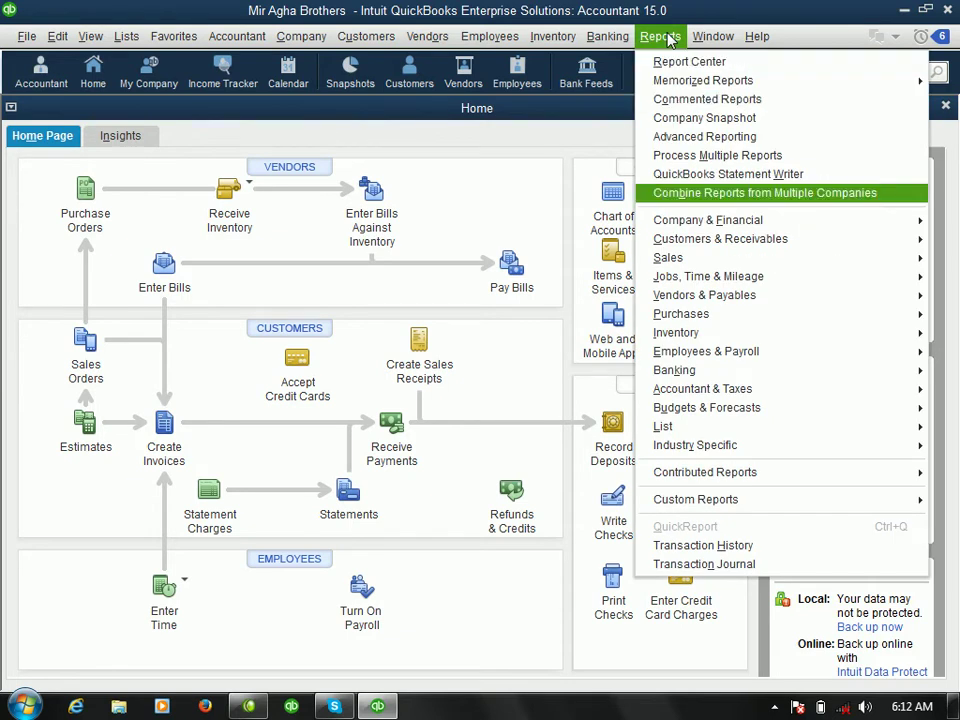
pyautogui.press('Down')
pyautogui.press('Down')
pyautogui.press('Down')
pyautogui.press('Down')
pyautogui.press('Down')
pyautogui.press('Down')
pyautogui.press('Down')
pyautogui.press('Down')
pyautogui.press('Down')
pyautogui.press('Down')
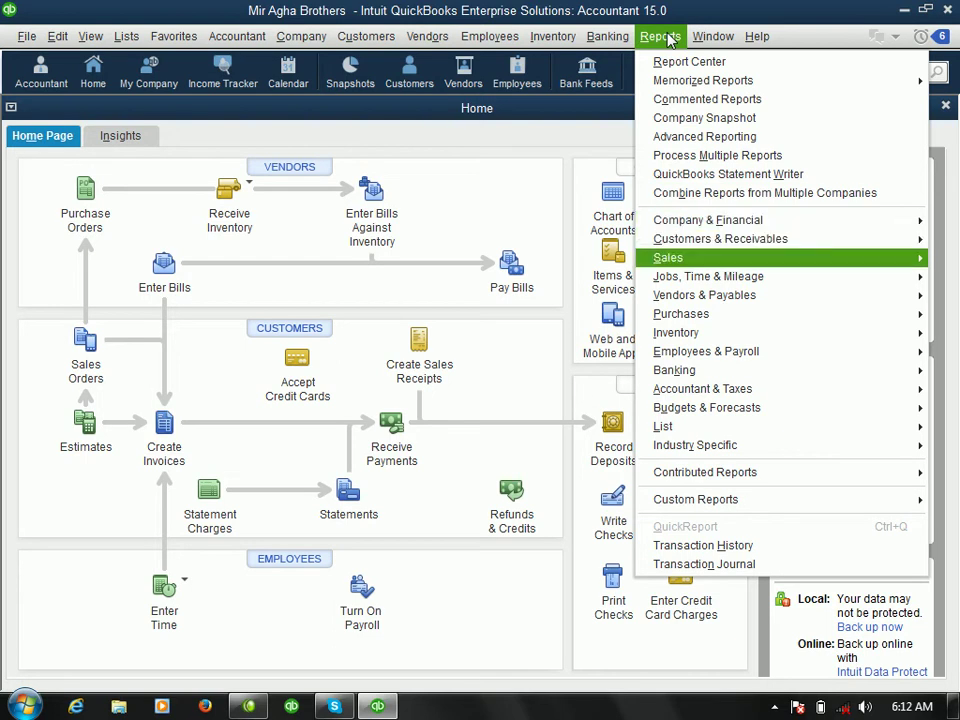
pyautogui.press('Right')
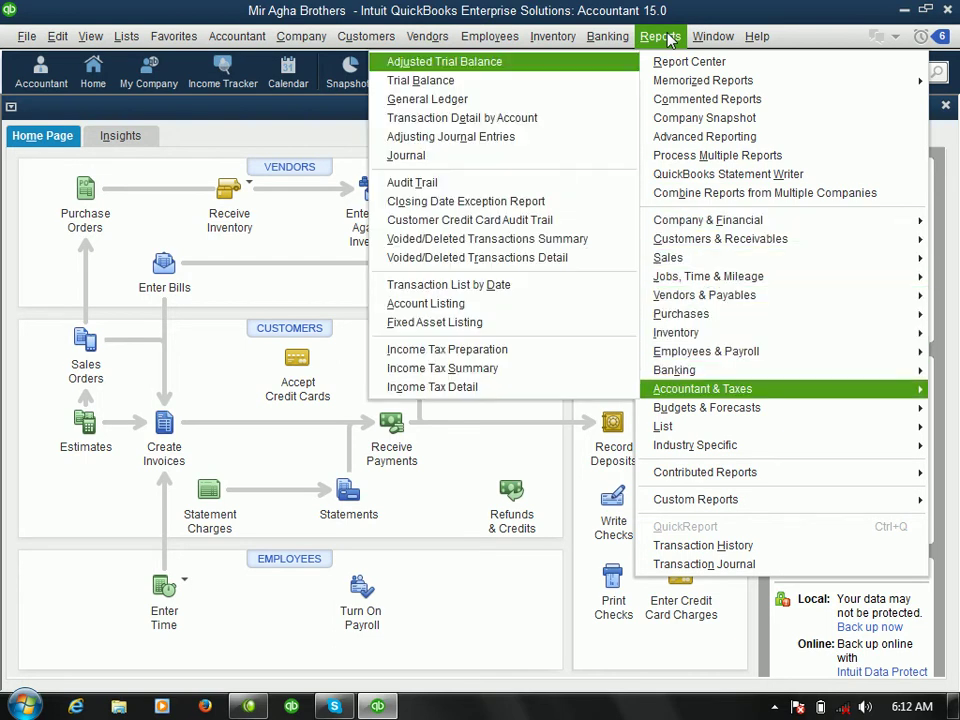
pyautogui.press('Down')
pyautogui.press('Down')
pyautogui.press('Down')
pyautogui.press('Down')
pyautogui.press('Down')
pyautogui.press('Return')
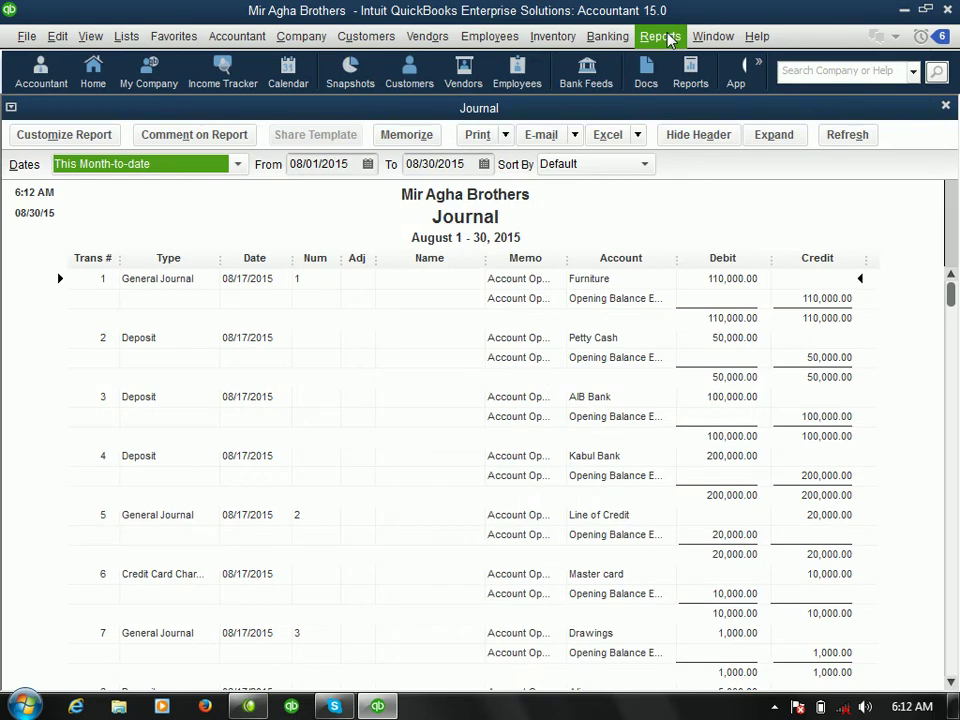
pyautogui.click(866, 289)
pyautogui.press('Down')
pyautogui.press('Down')
pyautogui.press('Down')
pyautogui.press('Down')
pyautogui.press('Down')
pyautogui.press('Down')
pyautogui.press('Down')
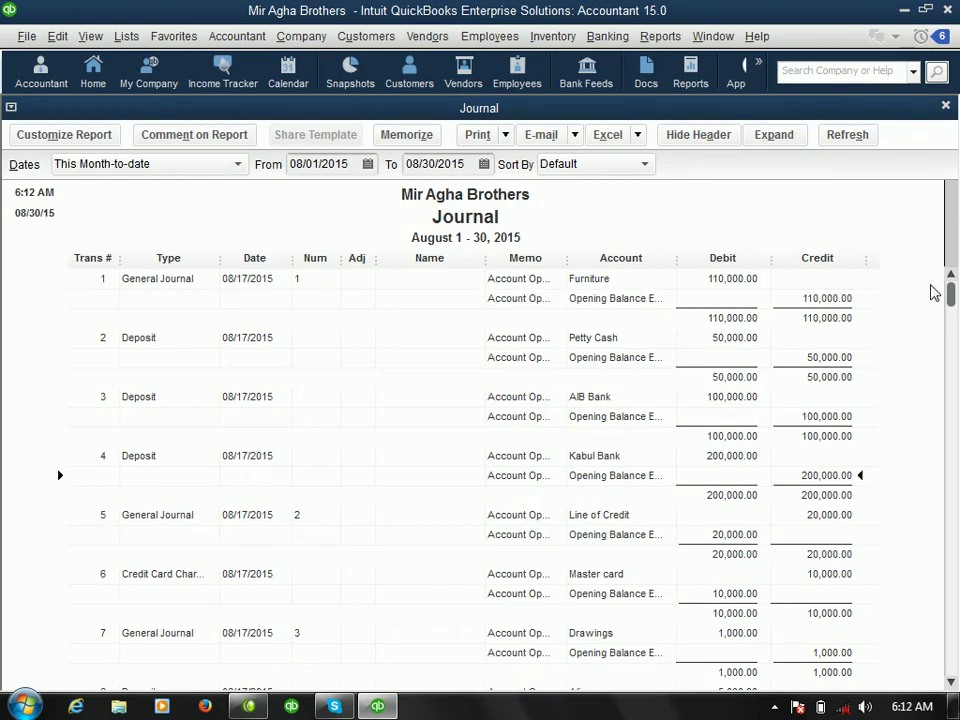
pyautogui.moveTo(950, 291); pyautogui.dragTo(953, 680)
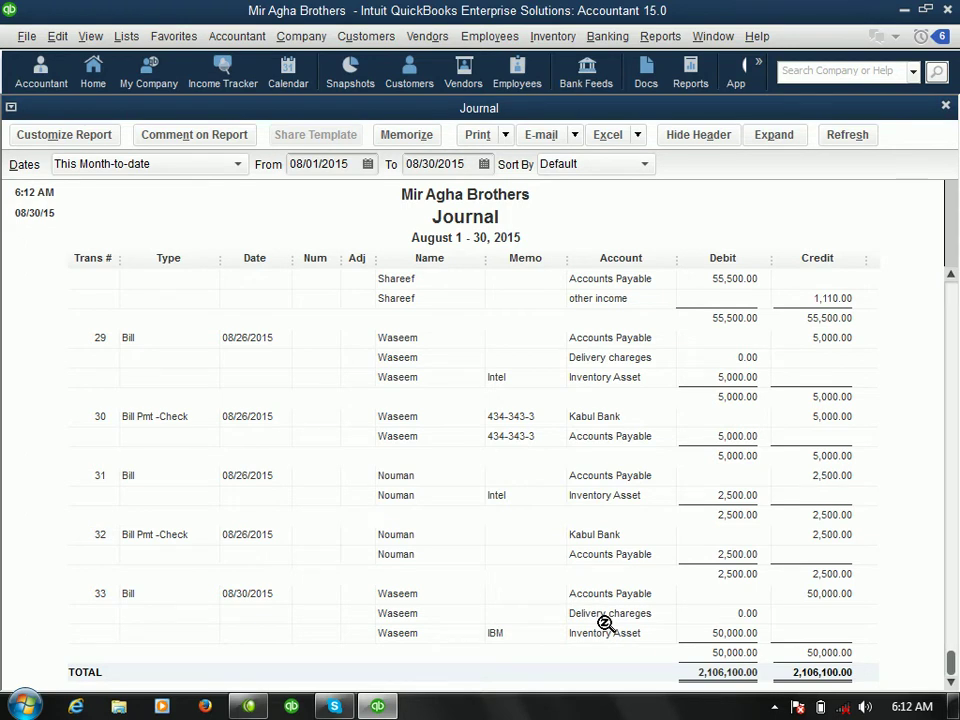
pyautogui.click(946, 107)
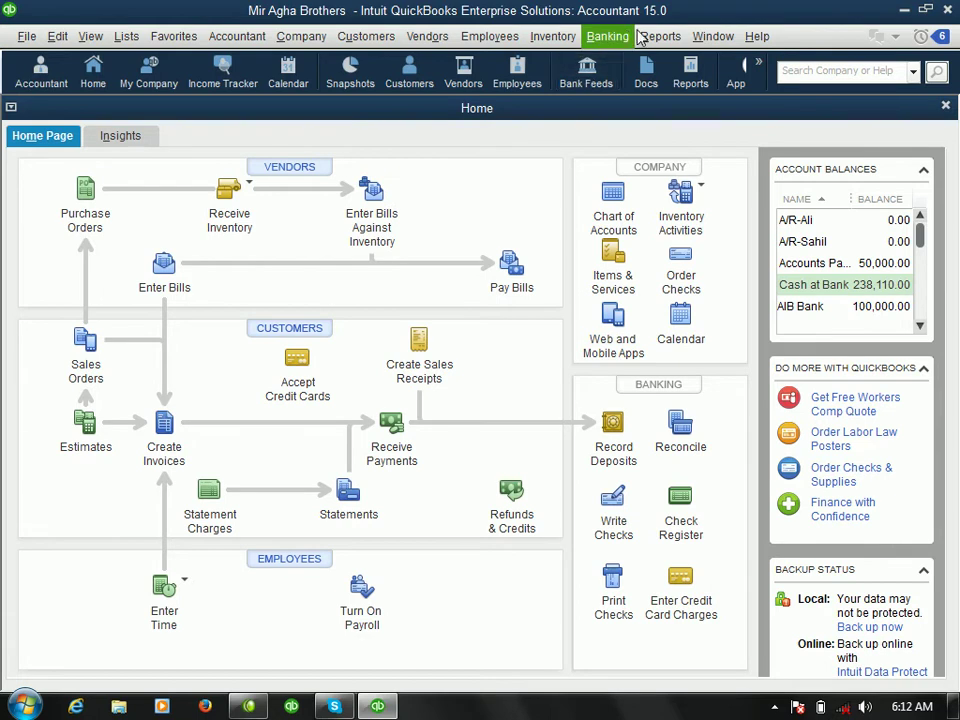
pyautogui.click(645, 36)
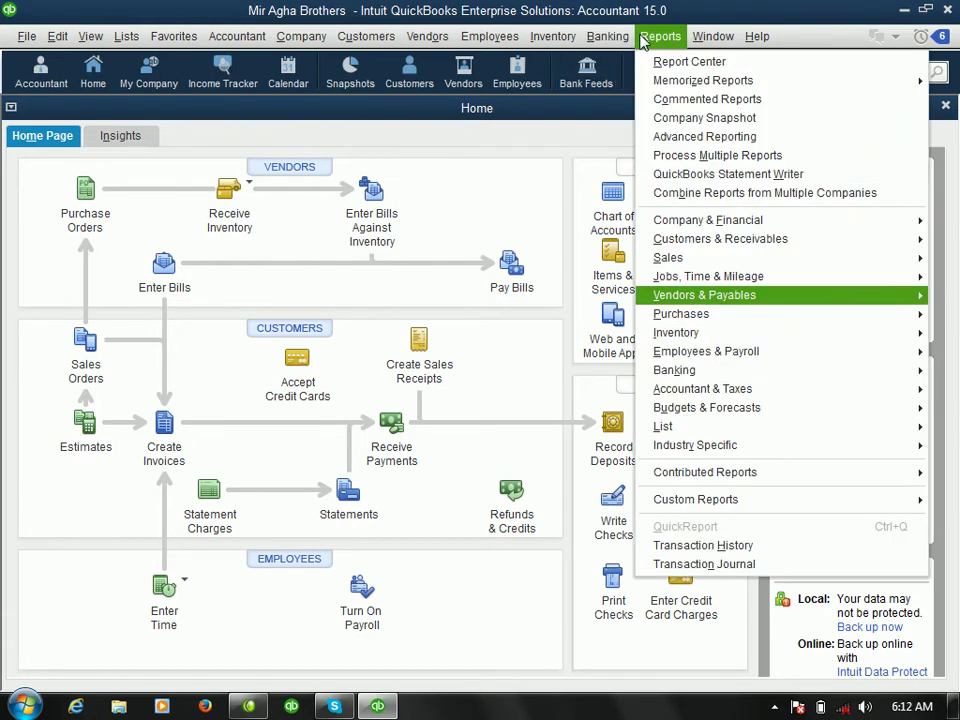
pyautogui.press('Down')
pyautogui.press('Down')
pyautogui.press('Down')
pyautogui.press('Down')
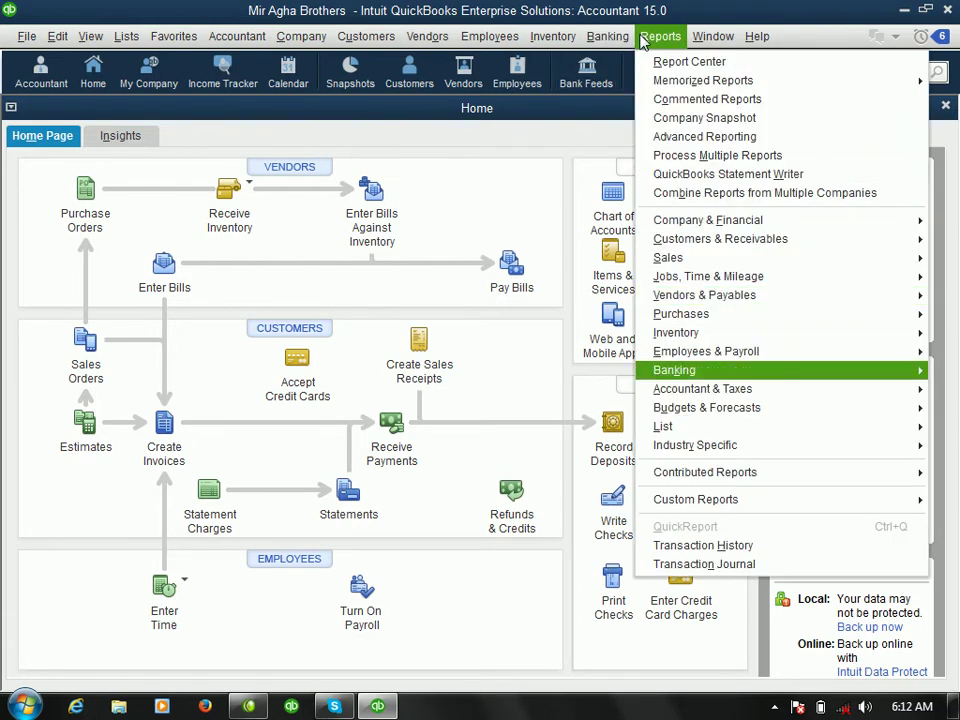
pyautogui.press('Up')
pyautogui.press('Up')
pyautogui.press('Right')
pyautogui.press('Down')
pyautogui.press('Down')
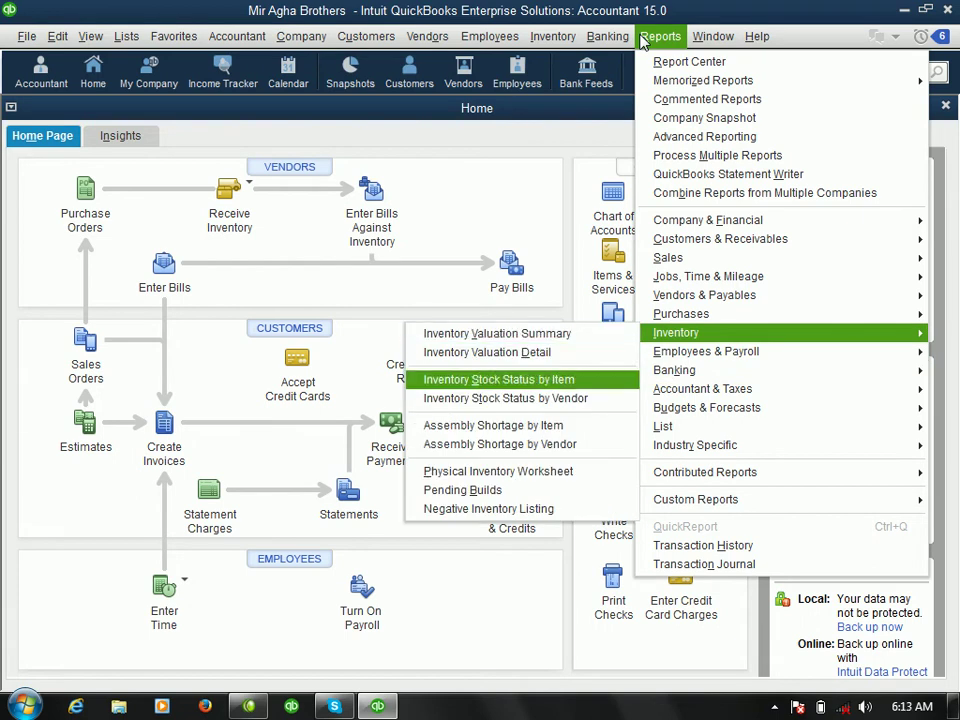
pyautogui.press('Return')
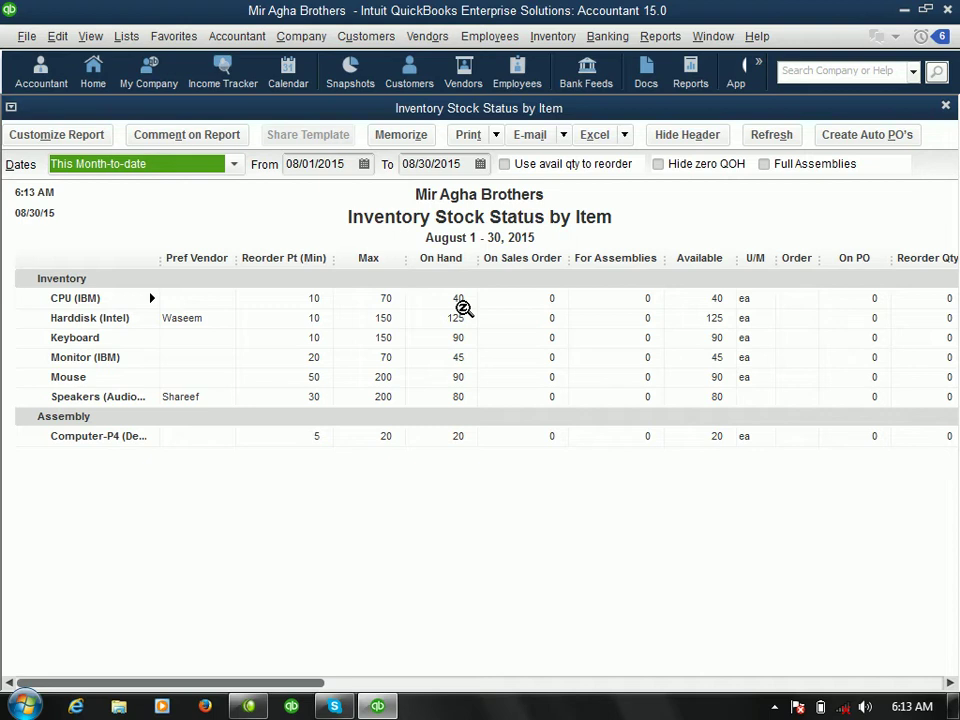
pyautogui.click(945, 106)
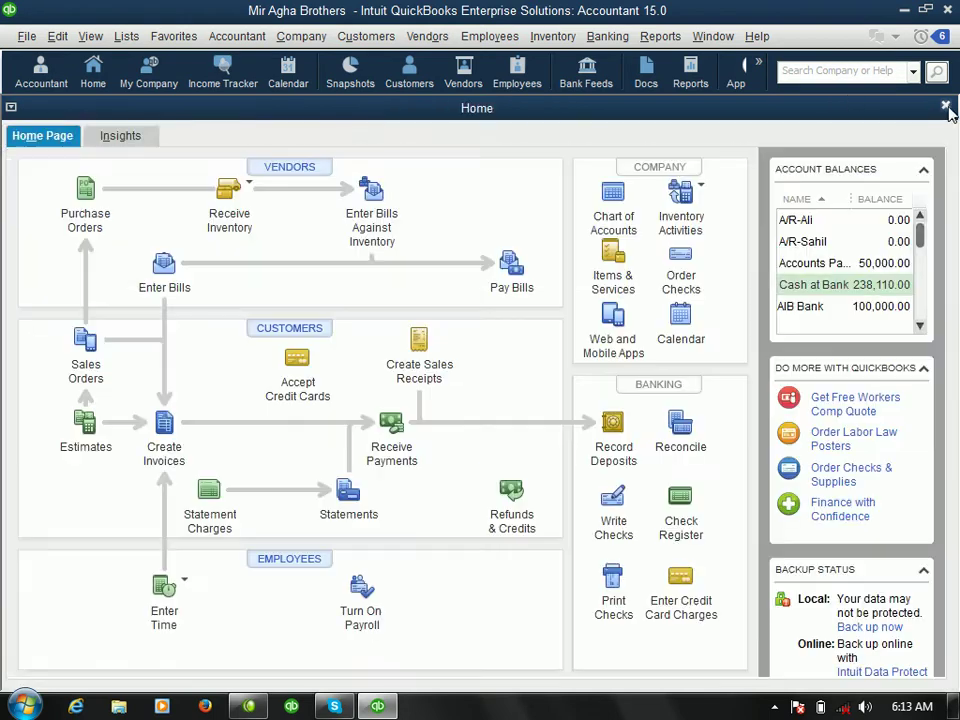
# - Start a vendor credit from Receive Inventory with Bill and choose the vendor
pyautogui.click(246, 195)
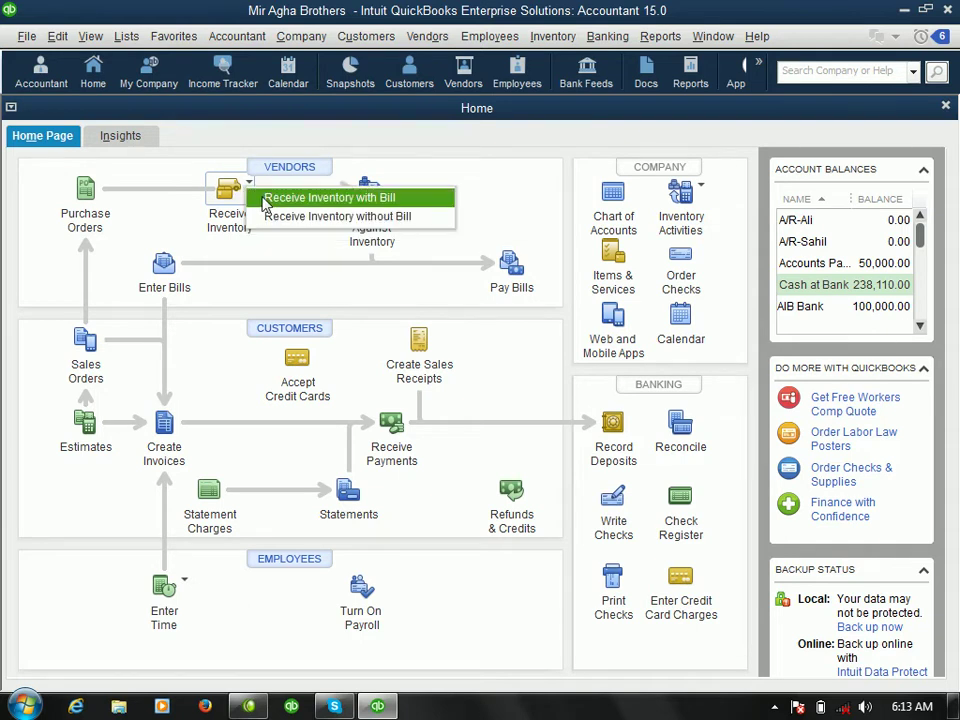
pyautogui.click(267, 199)
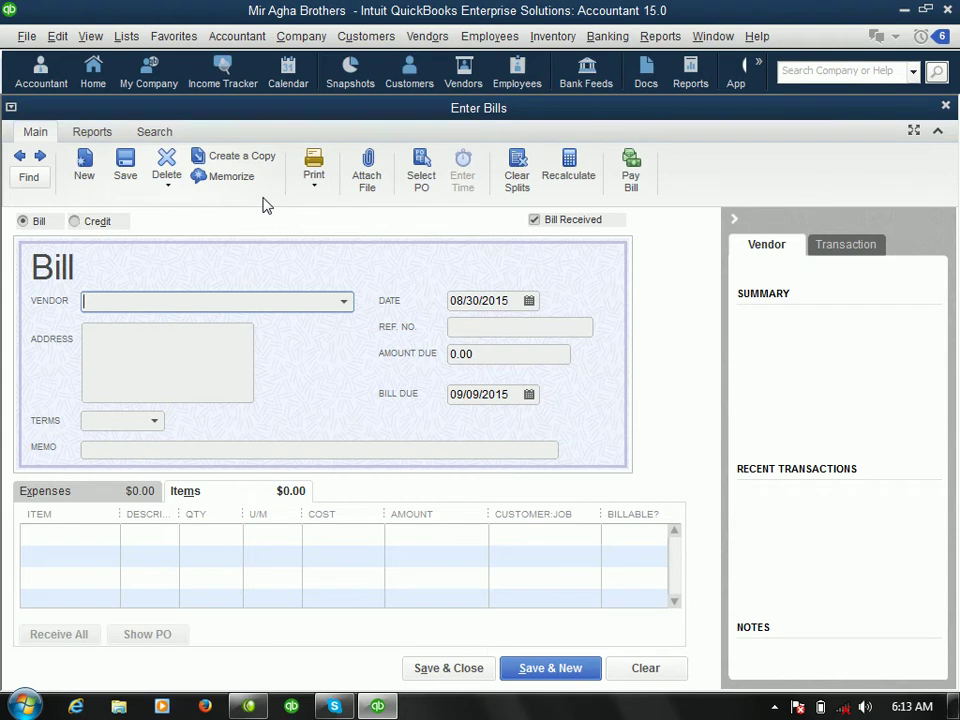
pyautogui.click(77, 230)
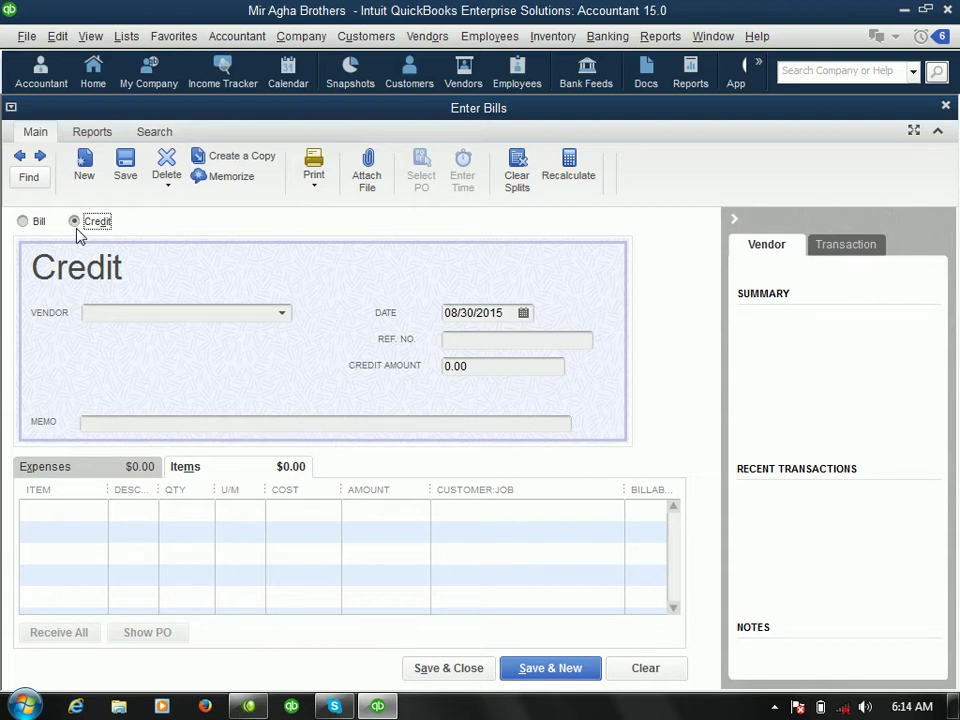
pyautogui.click(252, 316)
pyautogui.write('Waseem')
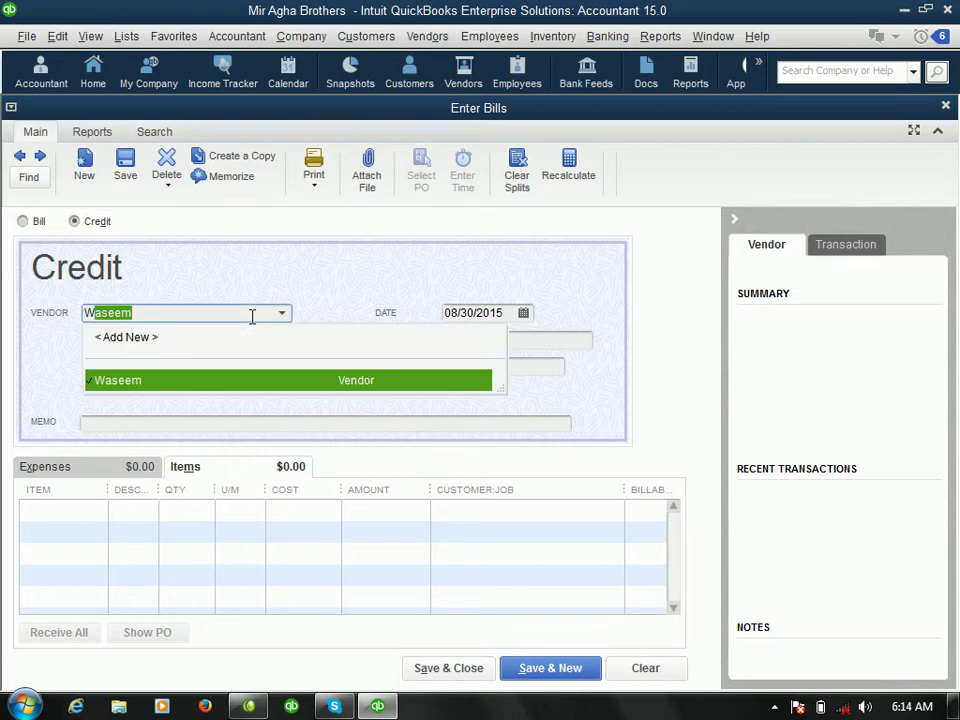
pyautogui.press('Tab')
# - Credit 5 CPUs at 5,000.00 for 25,000.00 and save the credit
pyautogui.click(104, 510)
pyautogui.write('Computer-P4')
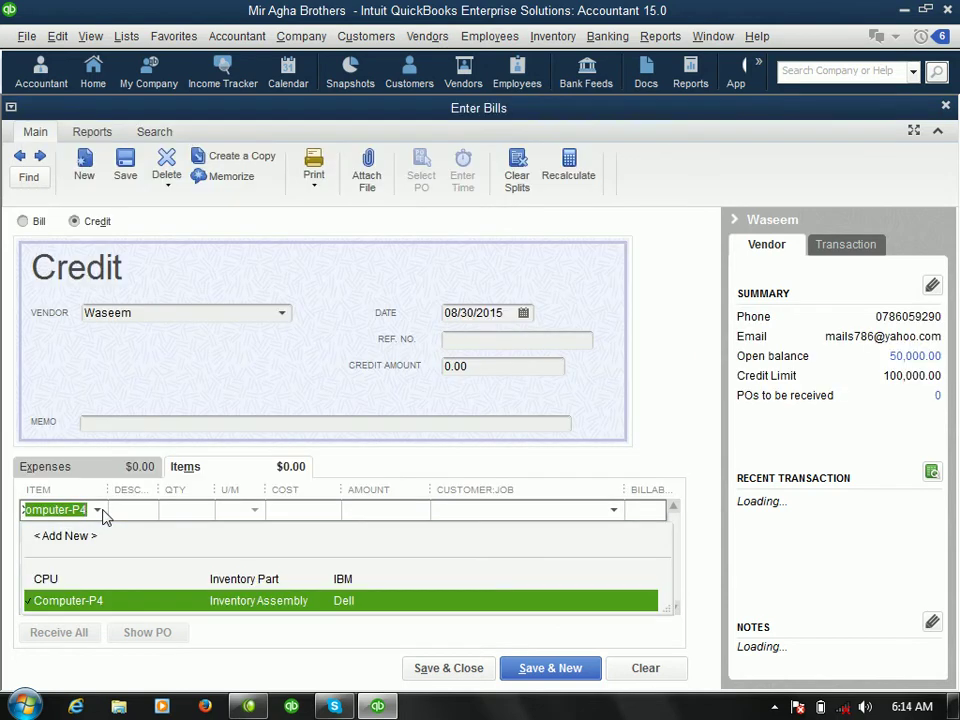
pyautogui.press('Up')
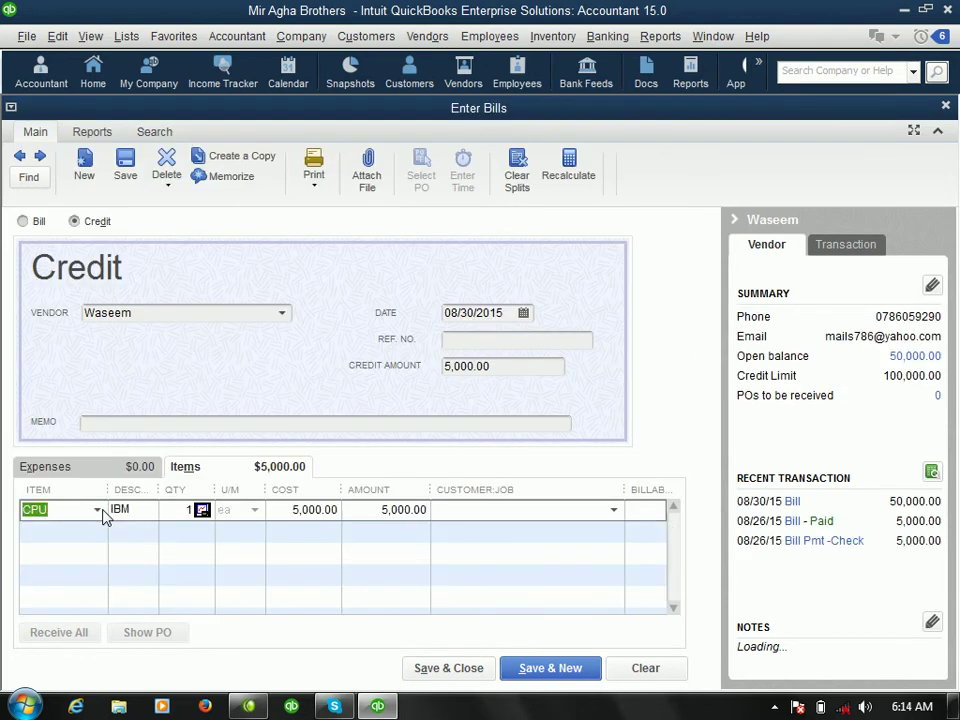
pyautogui.click(172, 510)
pyautogui.write('5')
pyautogui.click(258, 537)
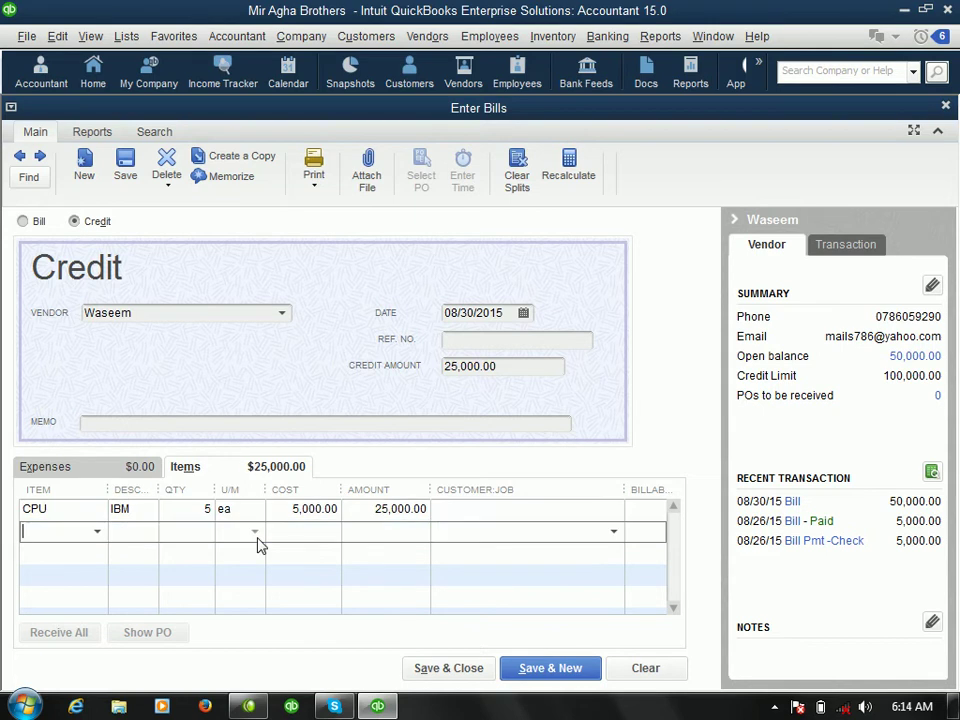
pyautogui.click(455, 674)
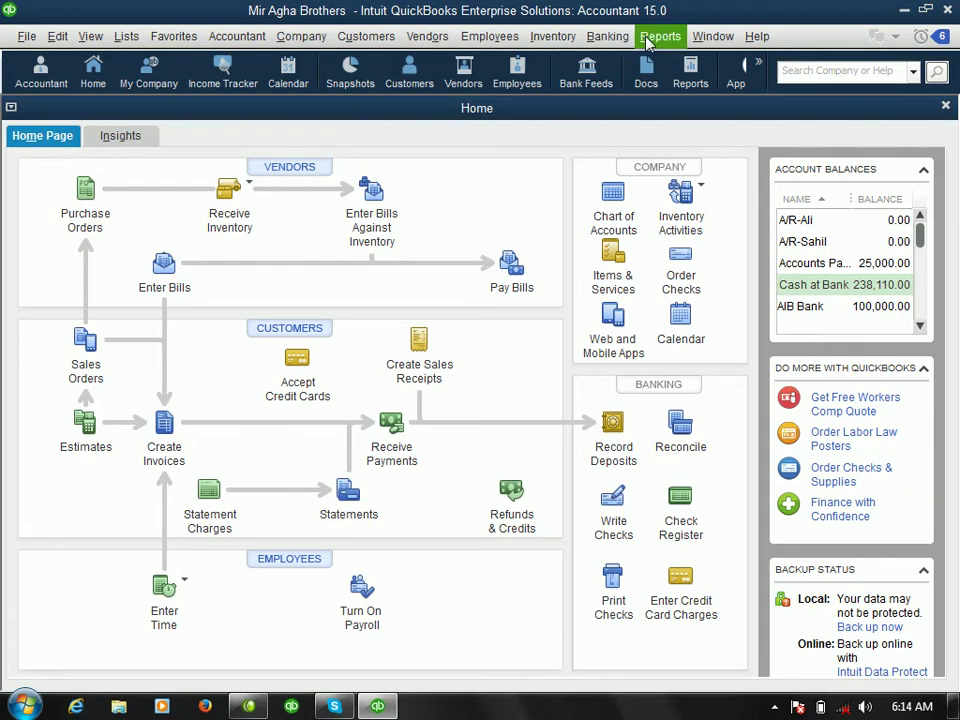
pyautogui.click(655, 37)
pyautogui.press('Down')
pyautogui.press('Down')
pyautogui.press('Down')
pyautogui.press('Down')
pyautogui.press('Down')
pyautogui.press('Down')
pyautogui.press('Down')
pyautogui.press('Down')
pyautogui.press('Down')
pyautogui.press('Down')
pyautogui.press('Down')
pyautogui.press('Down')
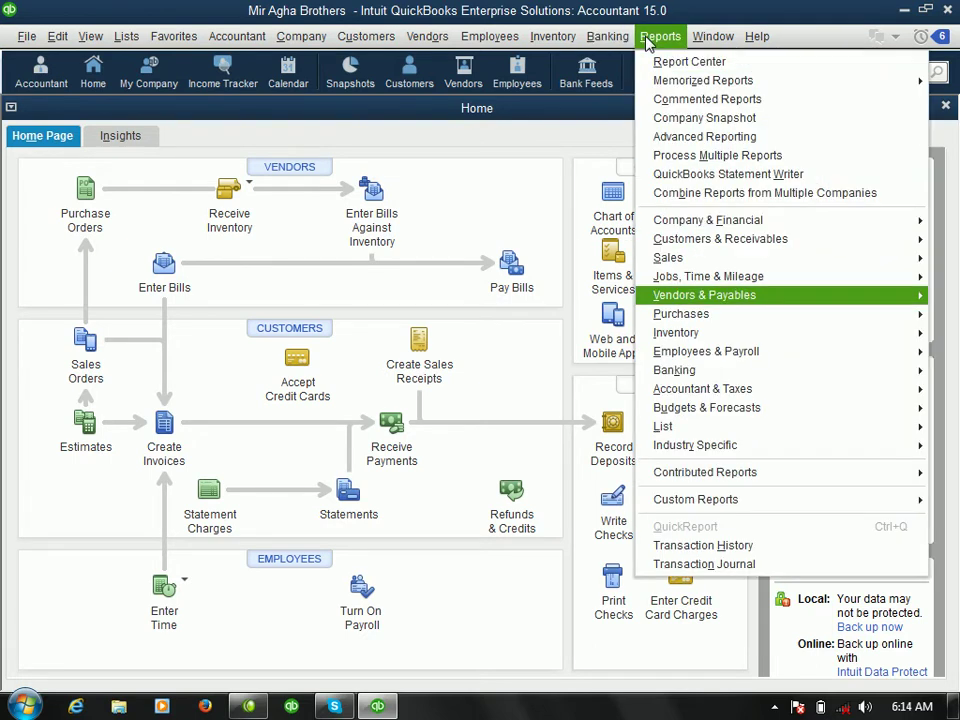
pyautogui.press('Down')
pyautogui.press('Down')
pyautogui.press('Right')
pyautogui.press('Down')
pyautogui.press('Down')
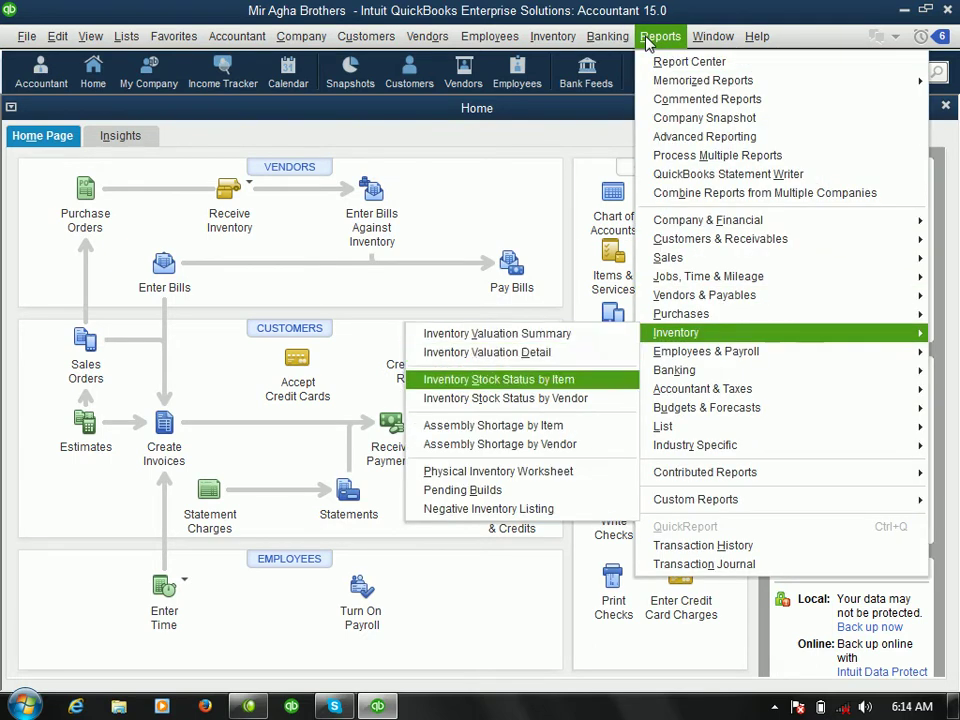
pyautogui.press('Return')
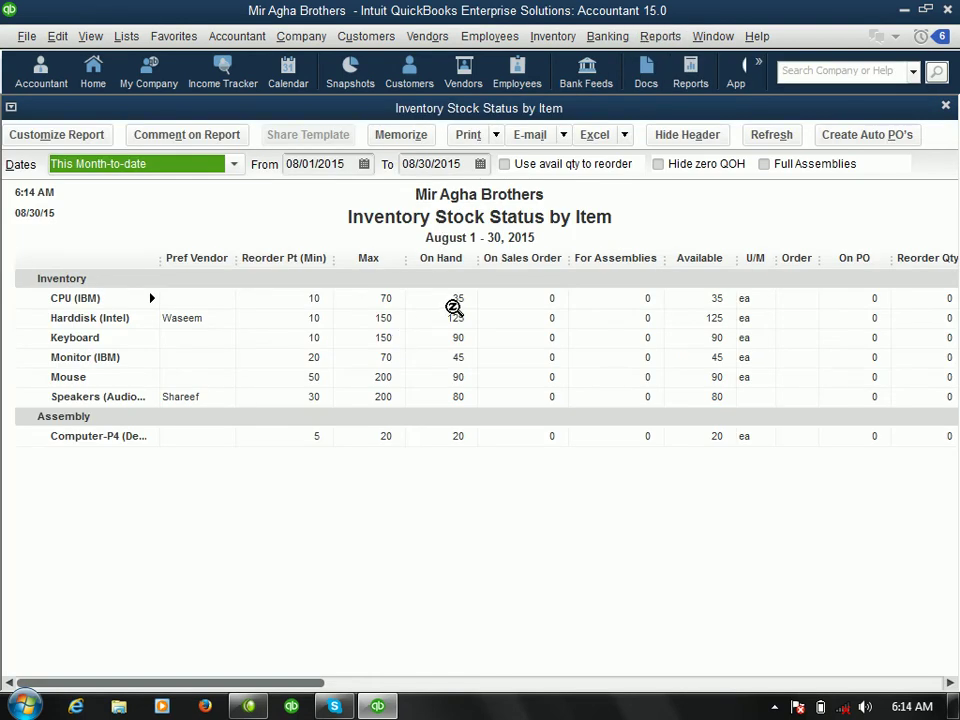
pyautogui.click(945, 108)
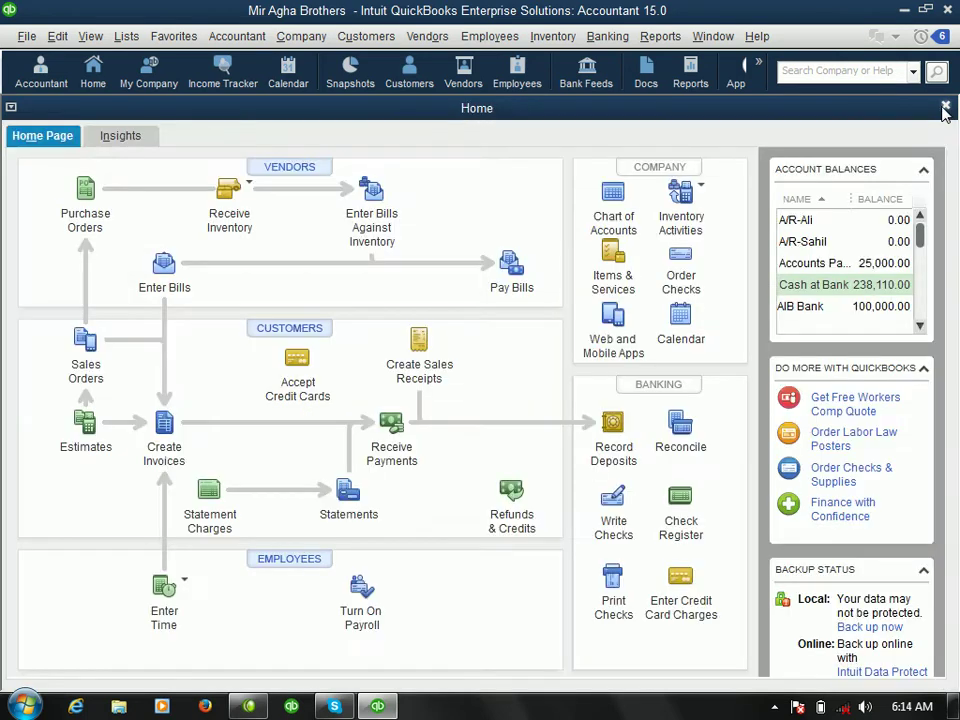
pyautogui.click(645, 38)
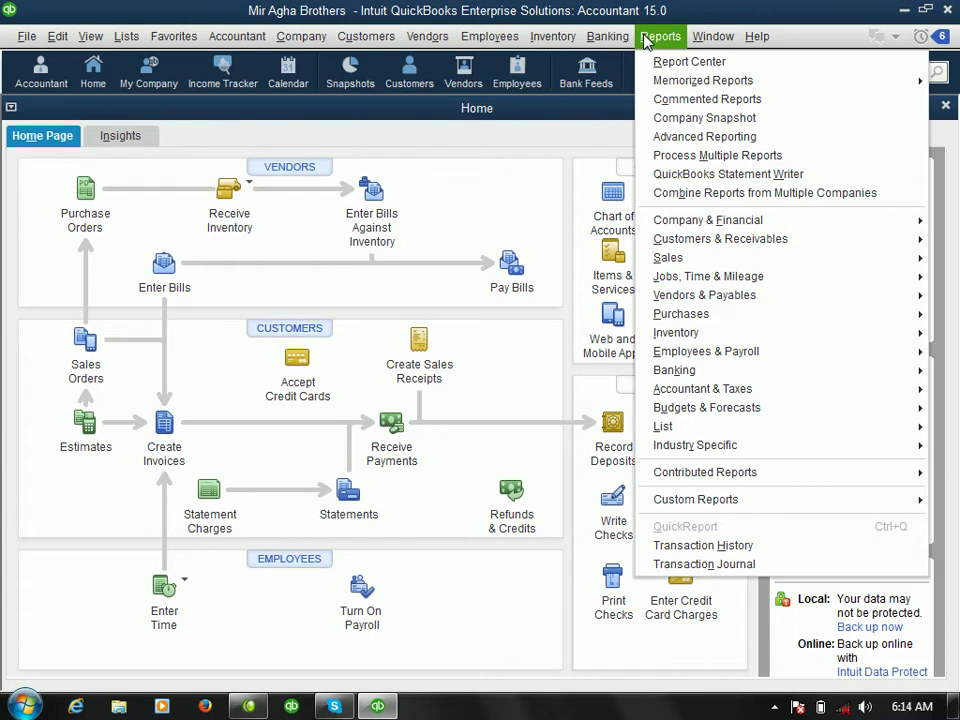
pyautogui.press('Down')
pyautogui.press('Down')
pyautogui.press('Down')
pyautogui.press('Down')
pyautogui.press('Down')
pyautogui.press('Down')
pyautogui.press('Down')
pyautogui.press('Down')
pyautogui.press('Down')
pyautogui.press('Down')
pyautogui.press('Down')
pyautogui.press('Down')
pyautogui.press('Down')
pyautogui.press('Down')
pyautogui.press('Down')
pyautogui.press('Down')
pyautogui.press('Down')
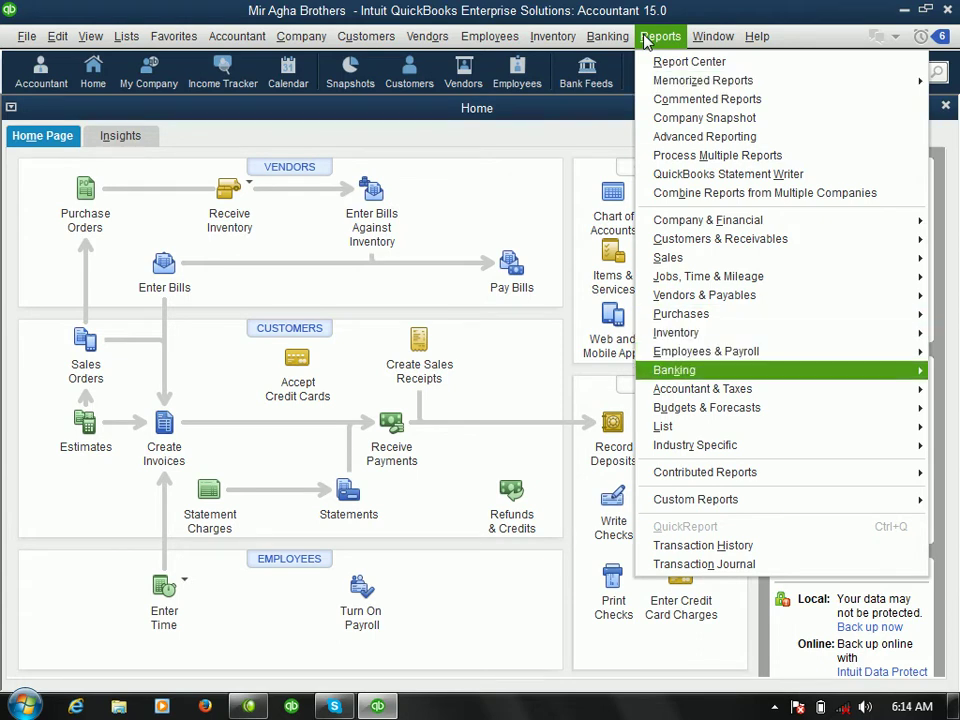
pyautogui.press('Down')
pyautogui.press('Right')
pyautogui.press('Down')
pyautogui.press('Down')
pyautogui.press('Down')
pyautogui.press('Down')
pyautogui.press('Down')
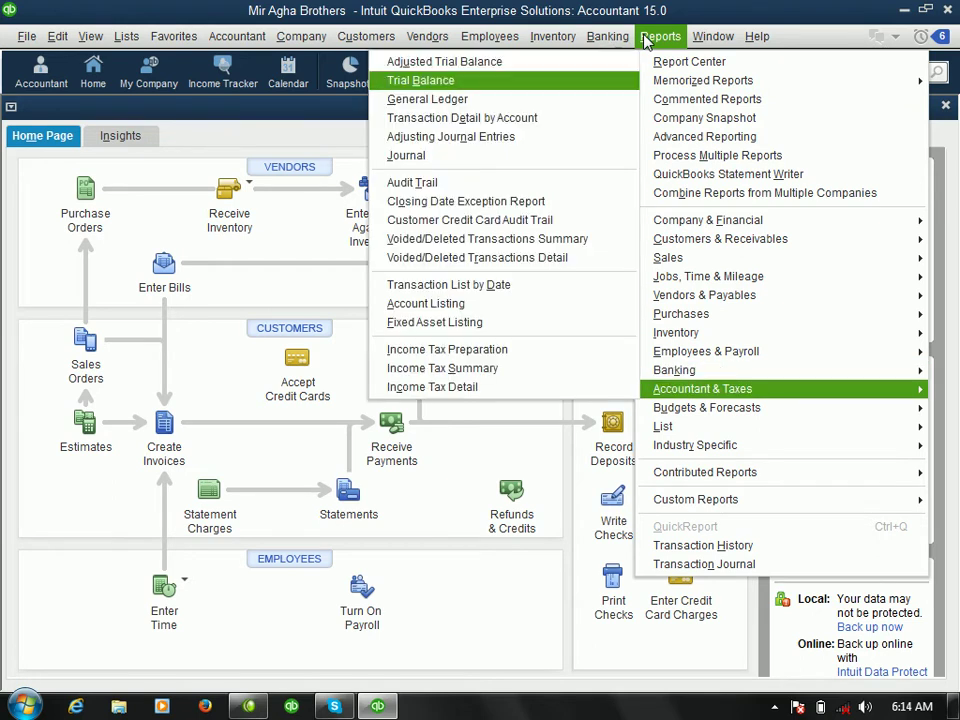
pyautogui.press('Return')
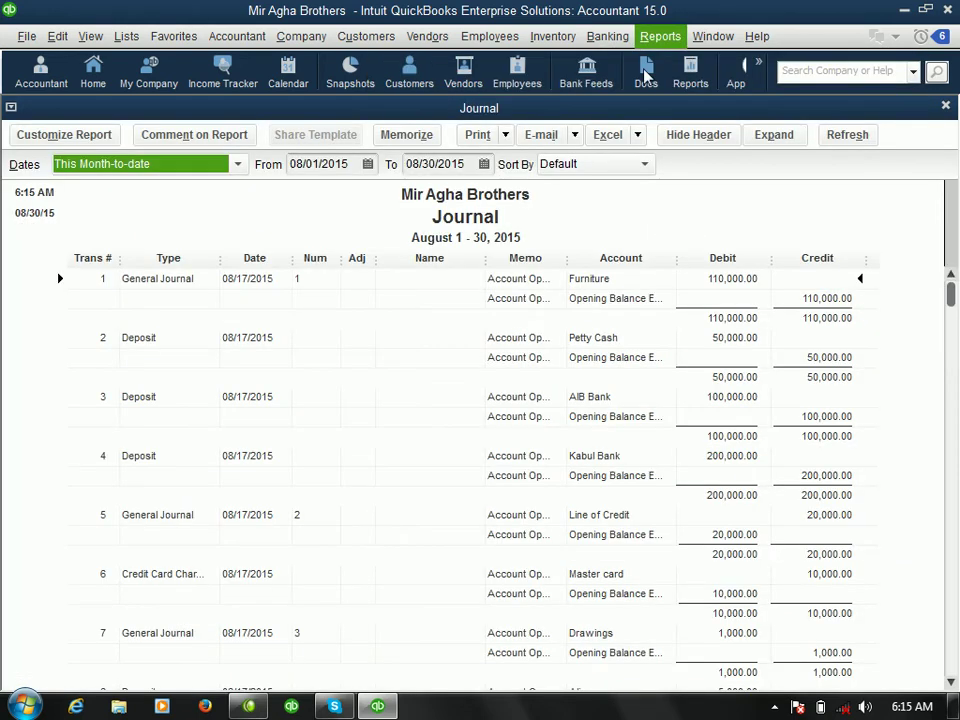
pyautogui.moveTo(951, 300); pyautogui.dragTo(953, 668)
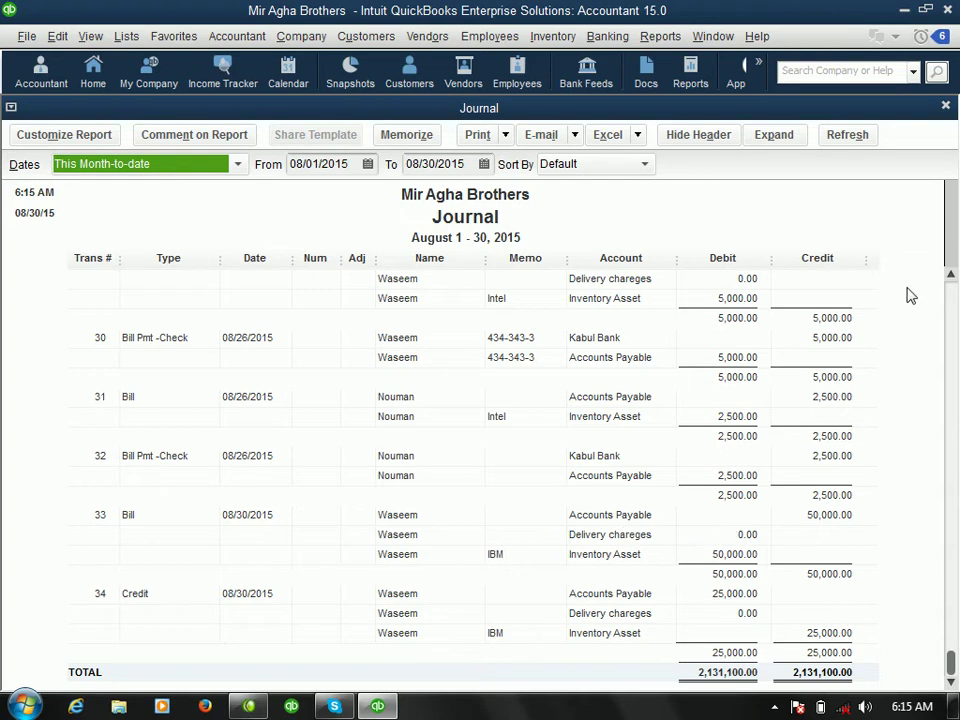
pyautogui.click(946, 107)
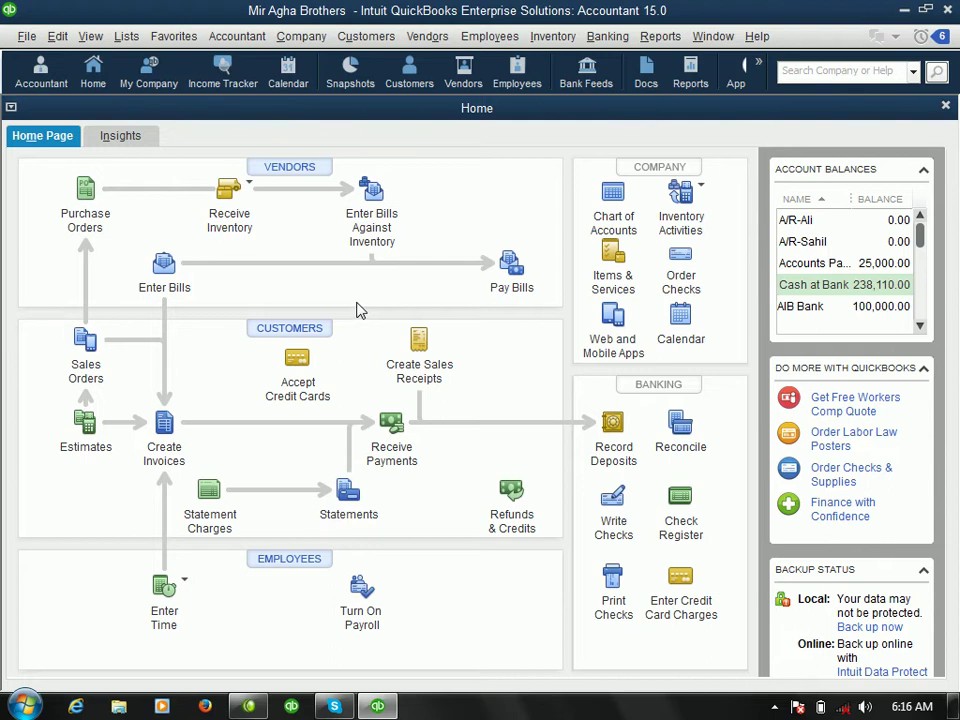
# - Start a new bill from the Enter Bills icon on the Home page
pyautogui.click(165, 265)
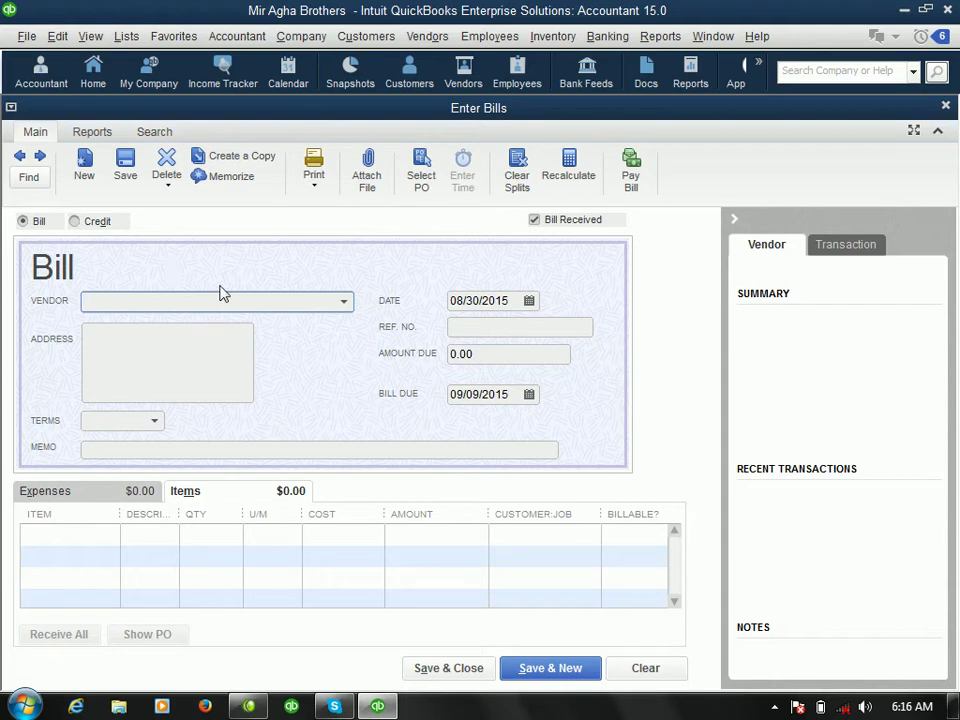
# - Enter a new vendor name on the bill and Quick Add it to the vendor list
pyautogui.write('Jabir')
pyautogui.click(110, 527)
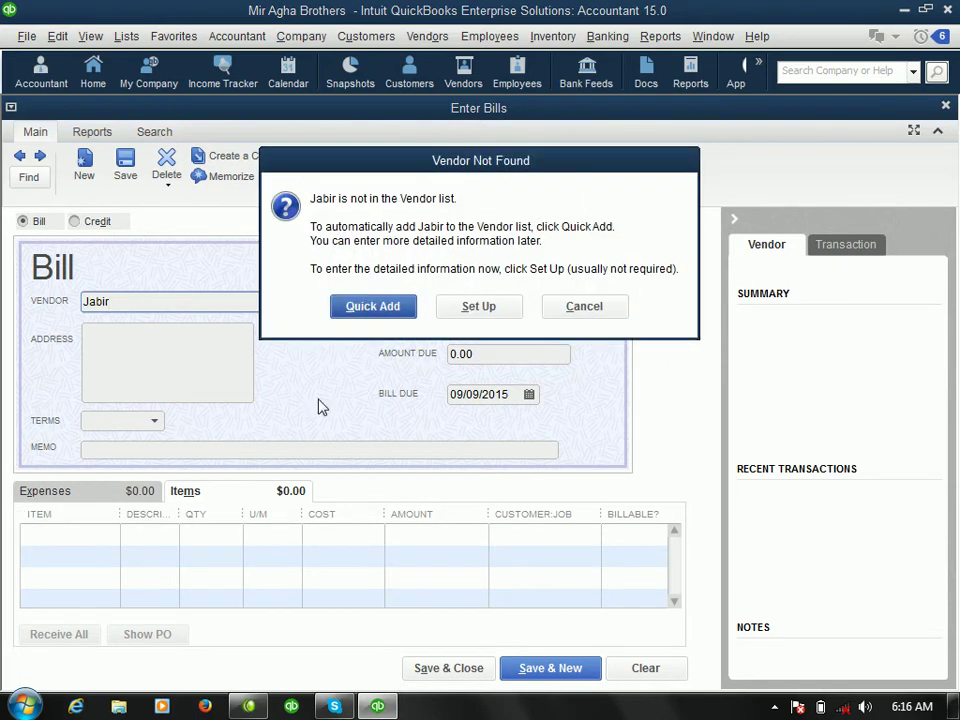
pyautogui.click(375, 306)
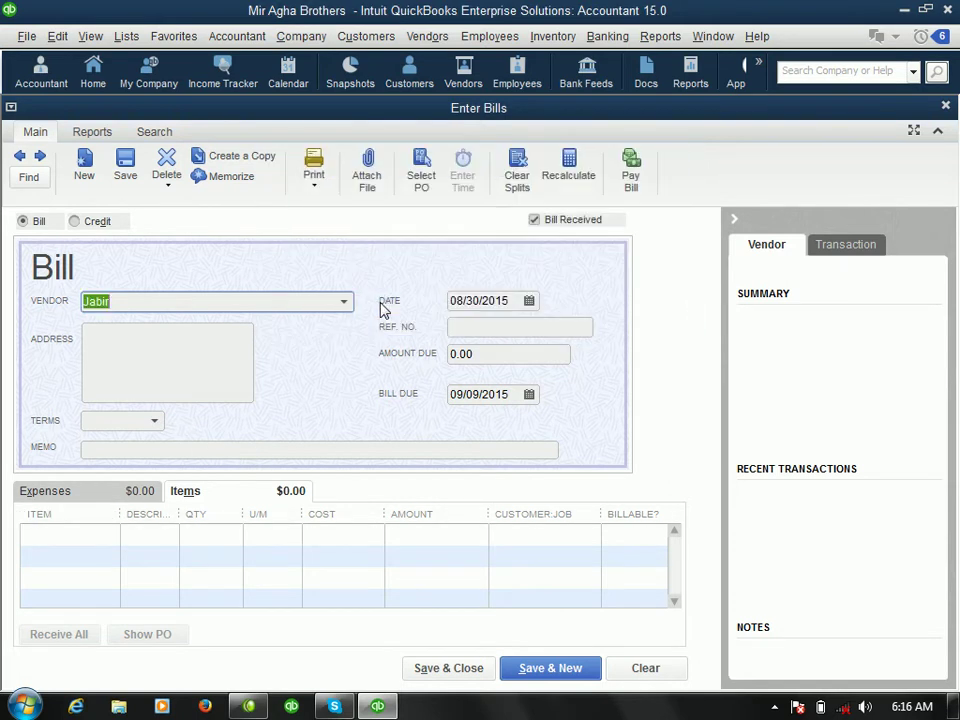
# - Browse the item list, then replace the vendor with a second new vendor name
pyautogui.click(111, 539)
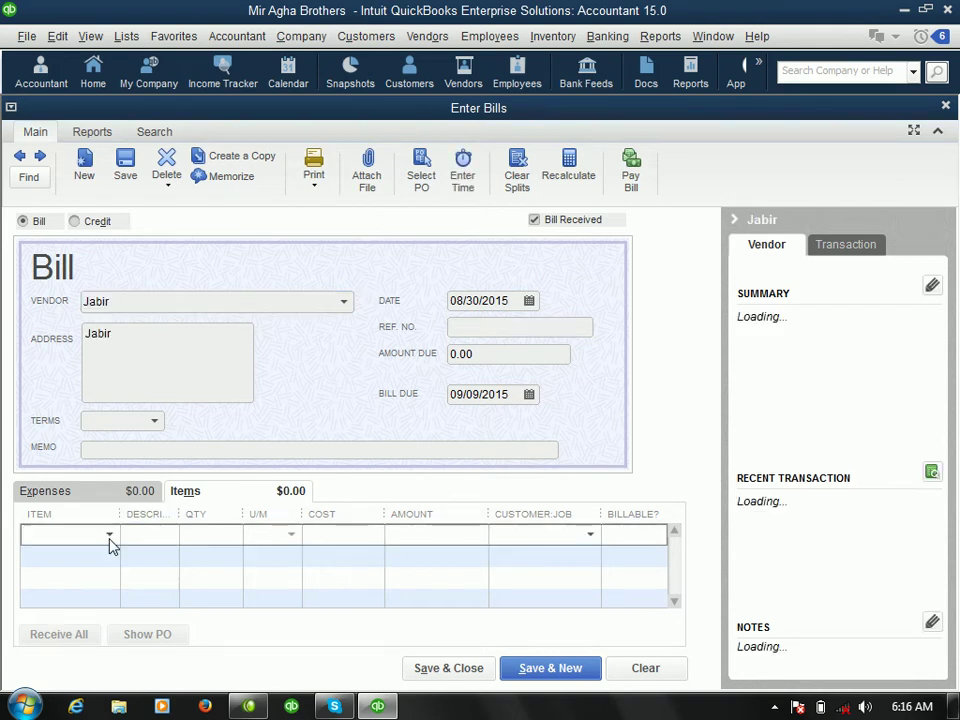
pyautogui.click(110, 537)
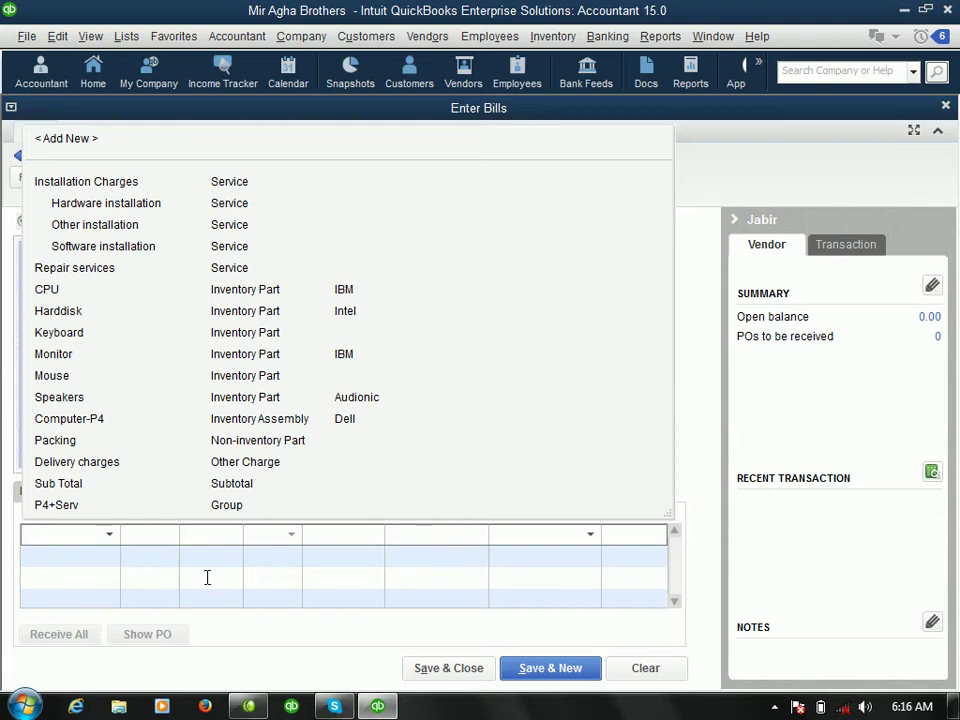
pyautogui.click(709, 424)
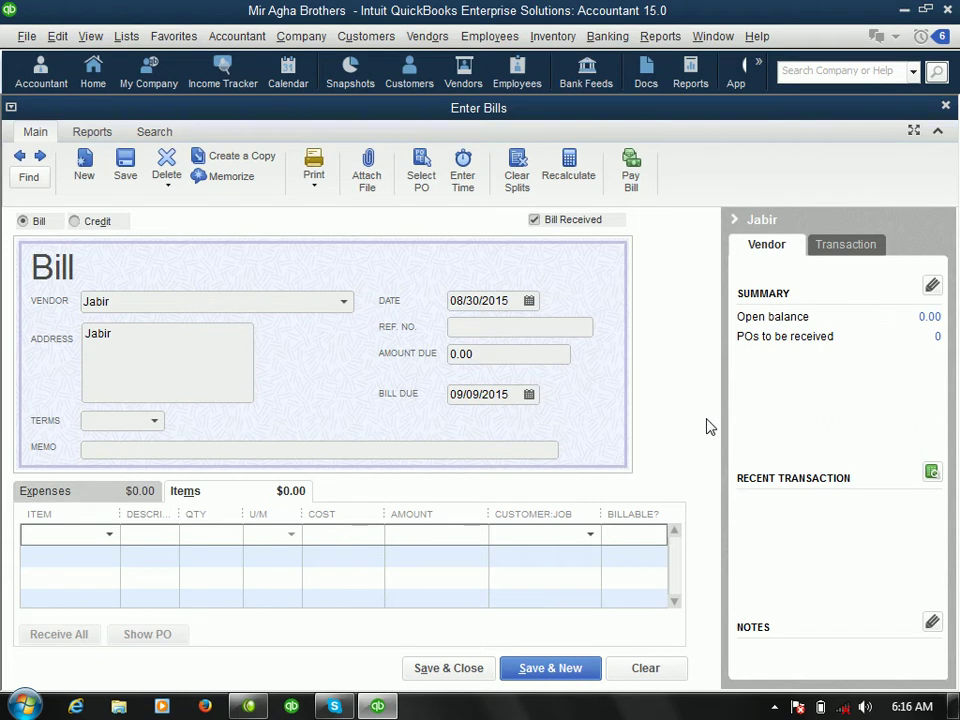
pyautogui.click(129, 309)
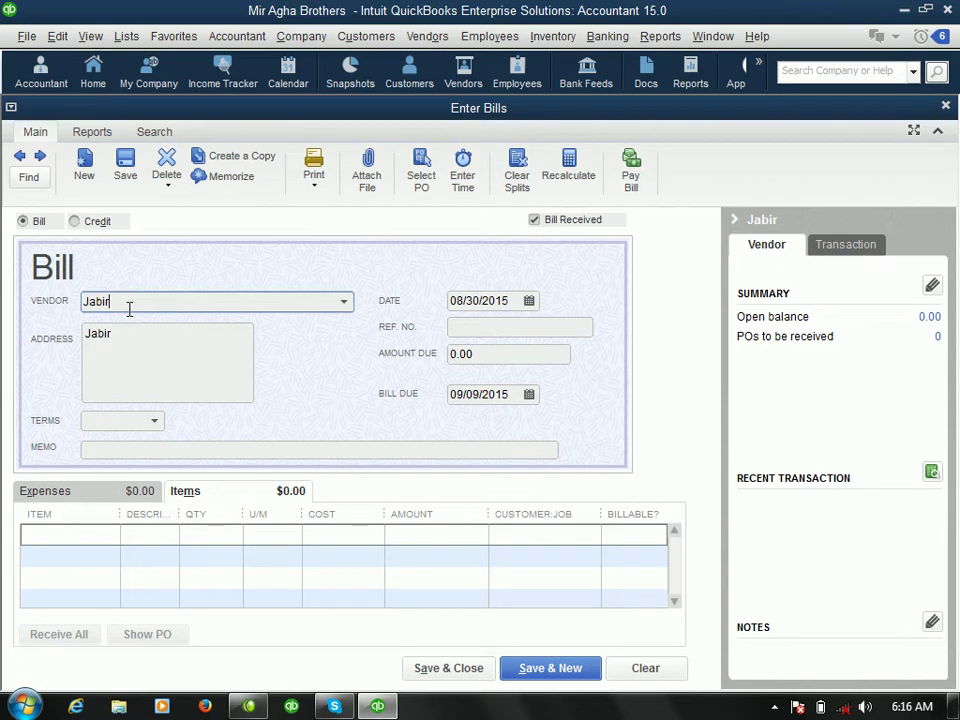
pyautogui.press('BackSpace')
pyautogui.press('BackSpace')
pyautogui.press('BackSpace')
pyautogui.press('BackSpace')
pyautogui.press('BackSpace')
pyautogui.write('Ajmal')
pyautogui.click(101, 540)
# - Quick Add the second vendor, then close the bill without recording it
pyautogui.click(358, 310)
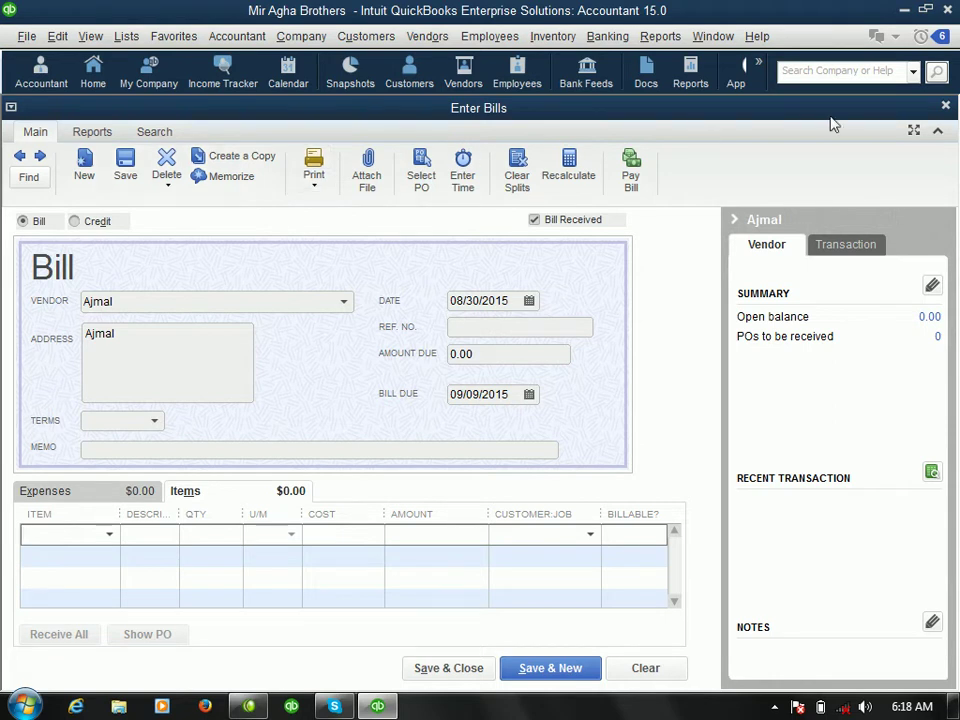
pyautogui.click(945, 107)
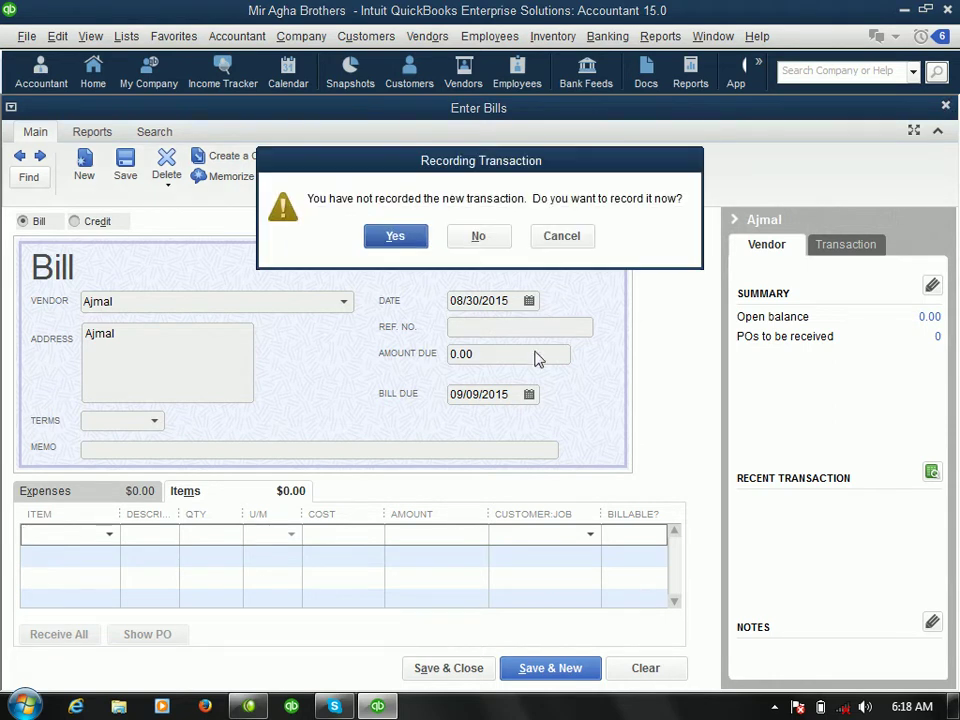
pyautogui.click(479, 236)
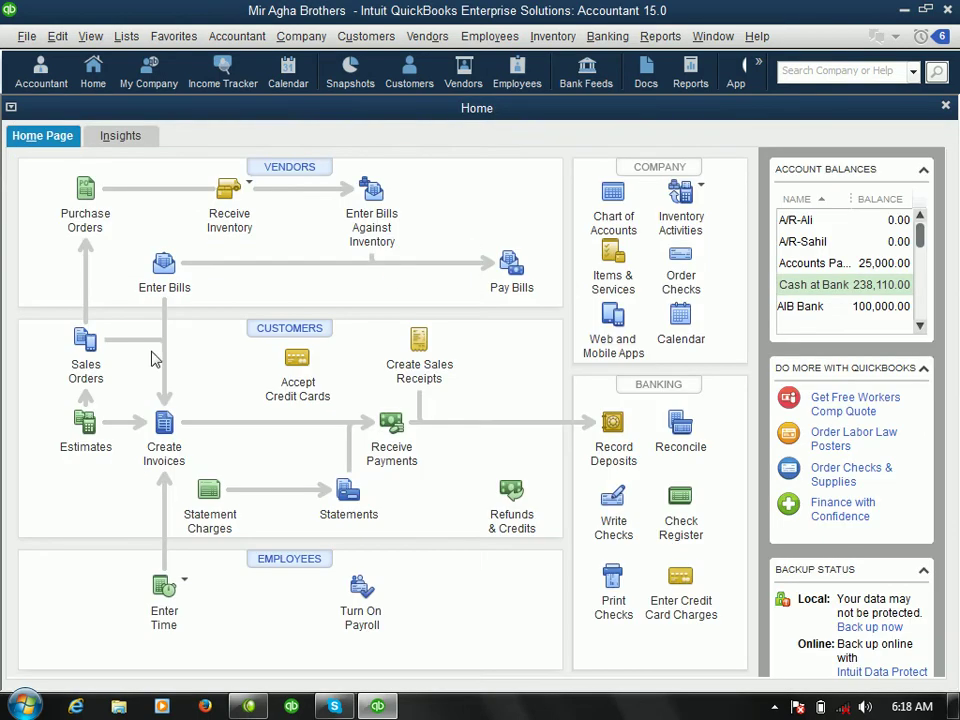
# - Start a new bill for the newly added vendor and show its Expenses lines
pyautogui.click(165, 270)
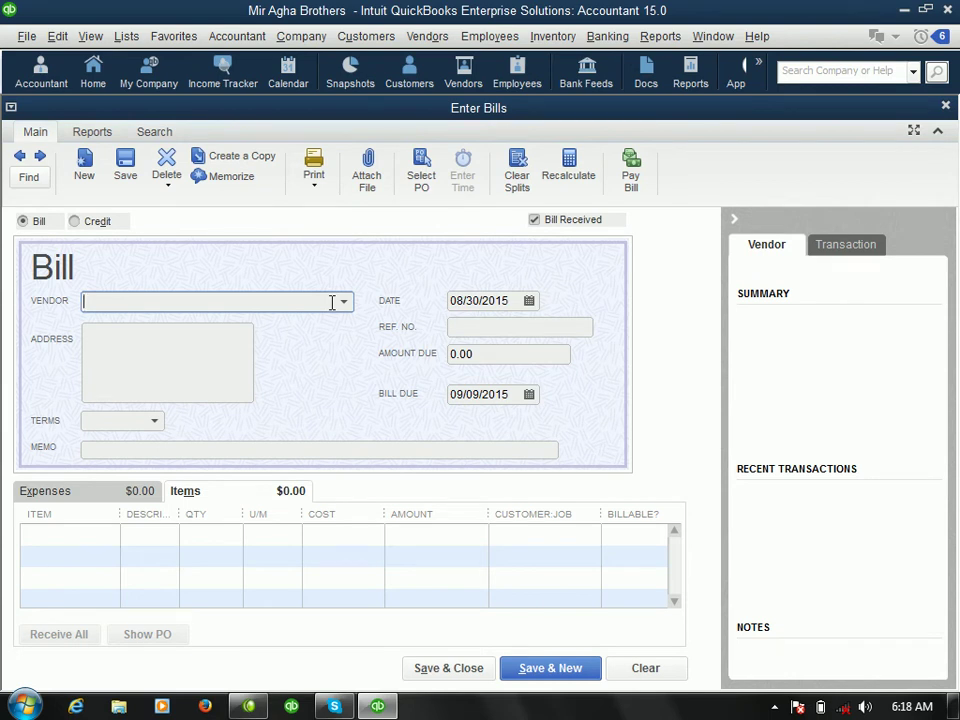
pyautogui.write('Ajmal')
pyautogui.click(308, 368)
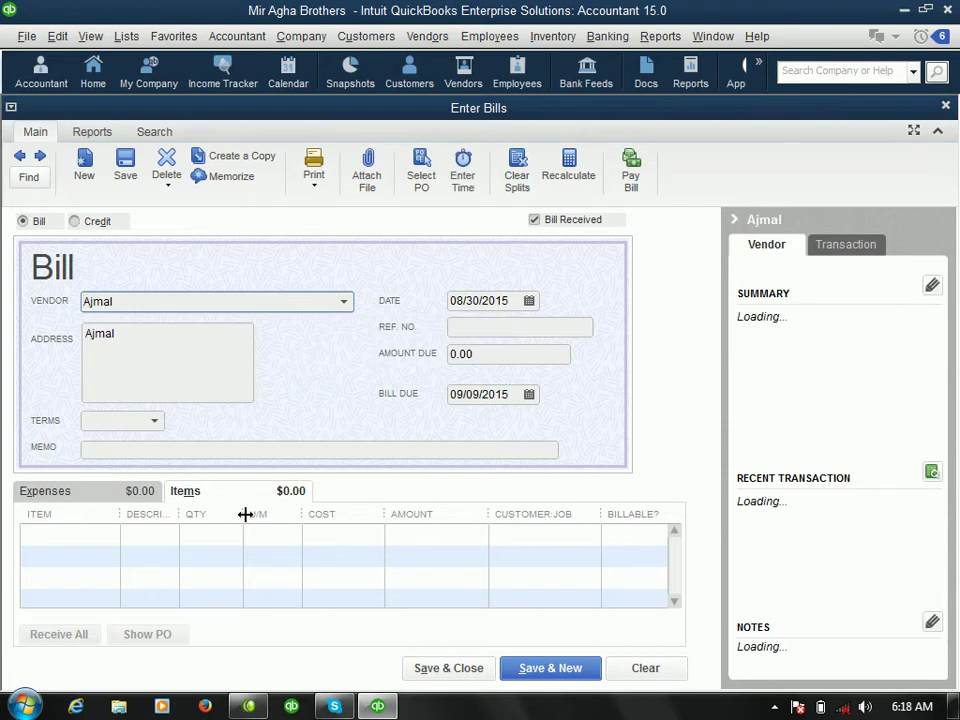
pyautogui.click(103, 499)
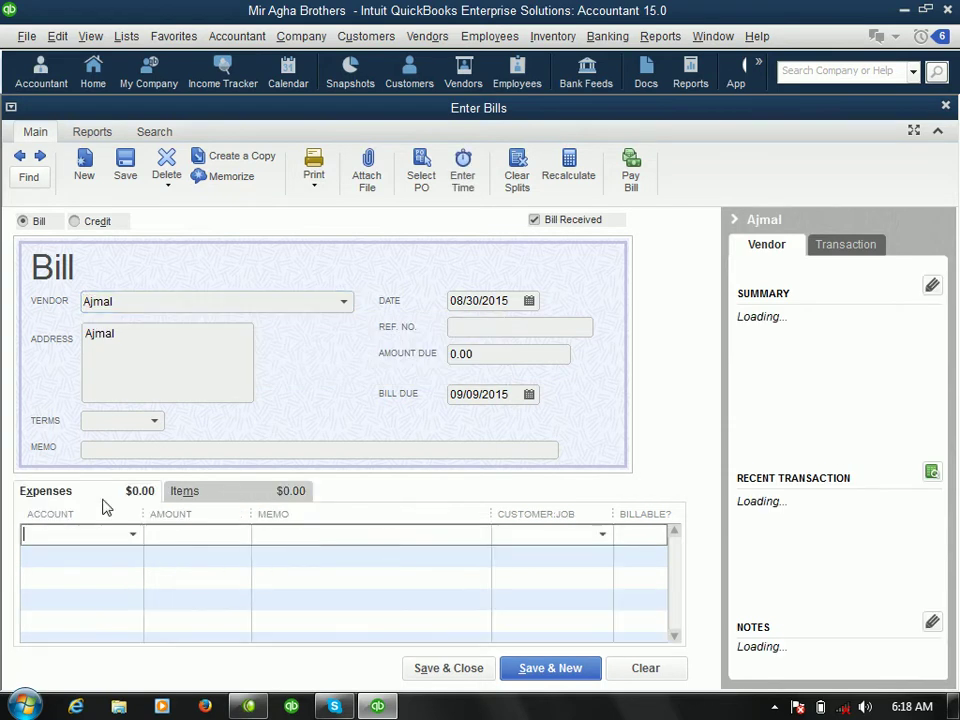
pyautogui.click(238, 491)
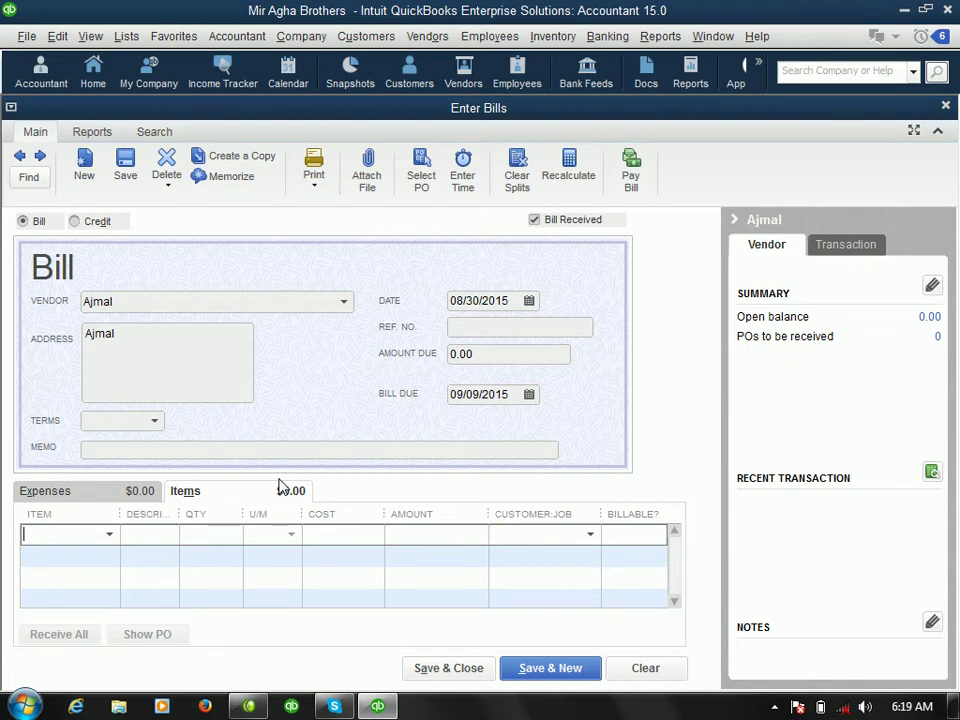
pyautogui.click(99, 496)
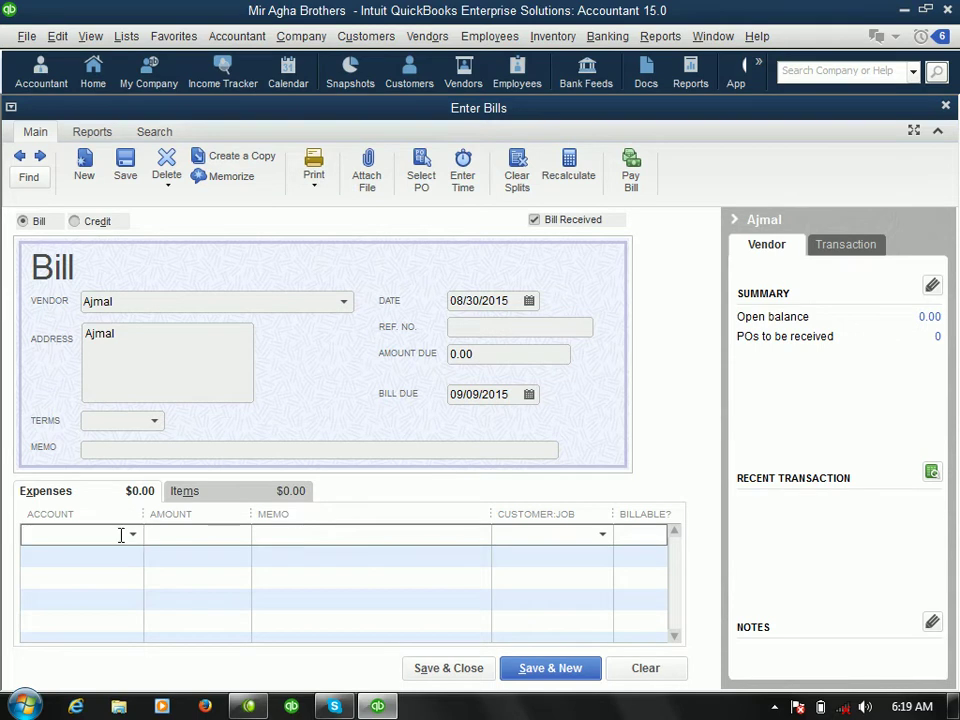
# - Create a new Expense account named Rent on the bill's first expense line
pyautogui.write('F')
pyautogui.press('BackSpace')
pyautogui.press('BackSpace')
pyautogui.write('Rent')
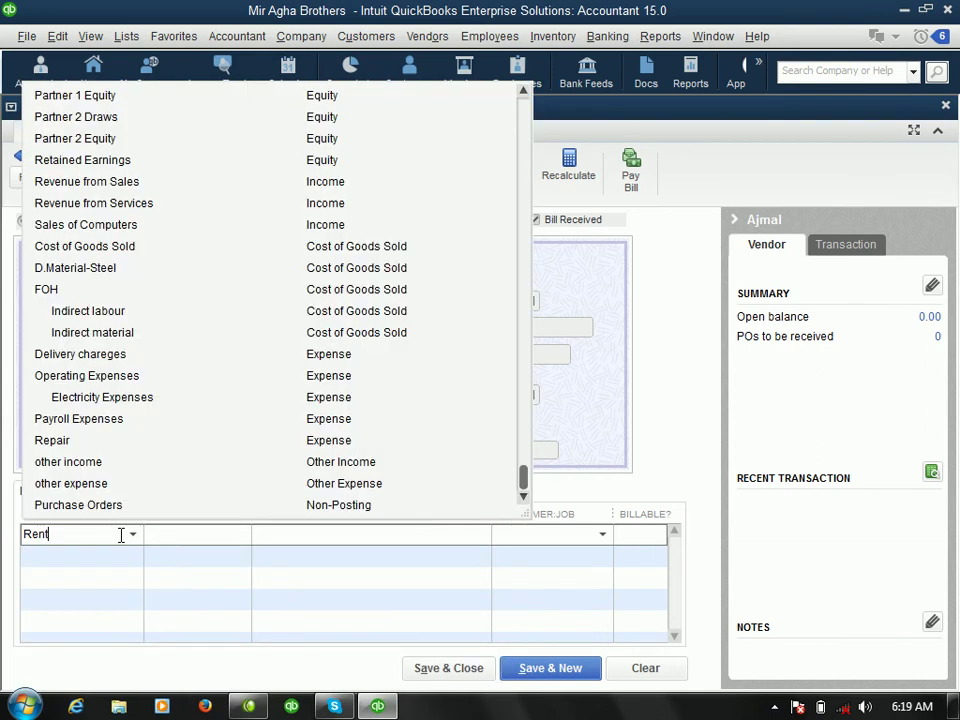
pyautogui.press('Tab')
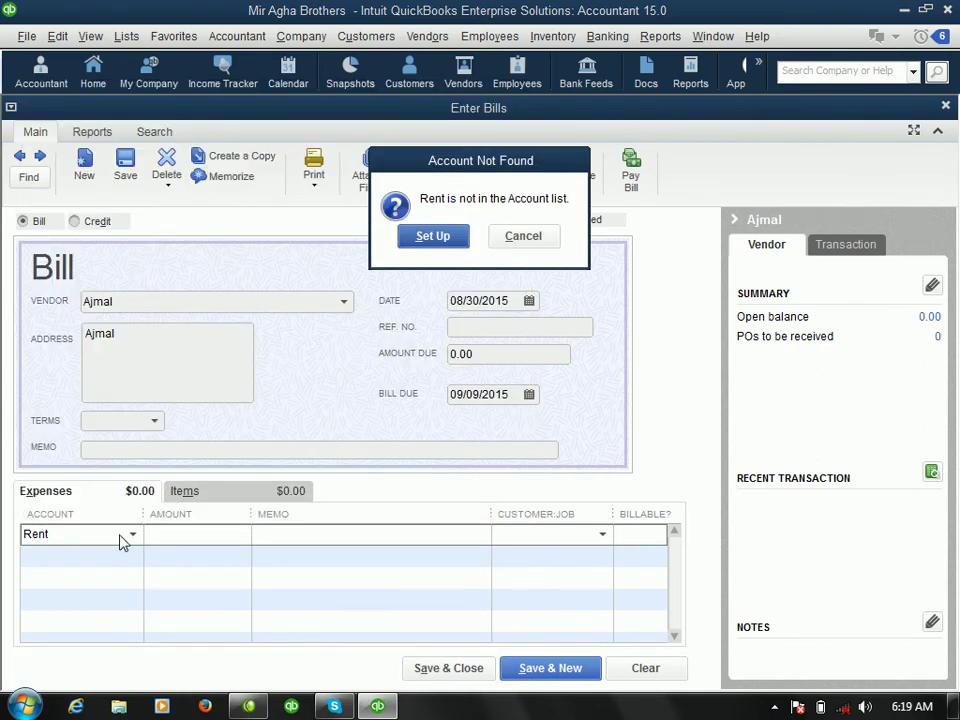
pyautogui.press('Return')
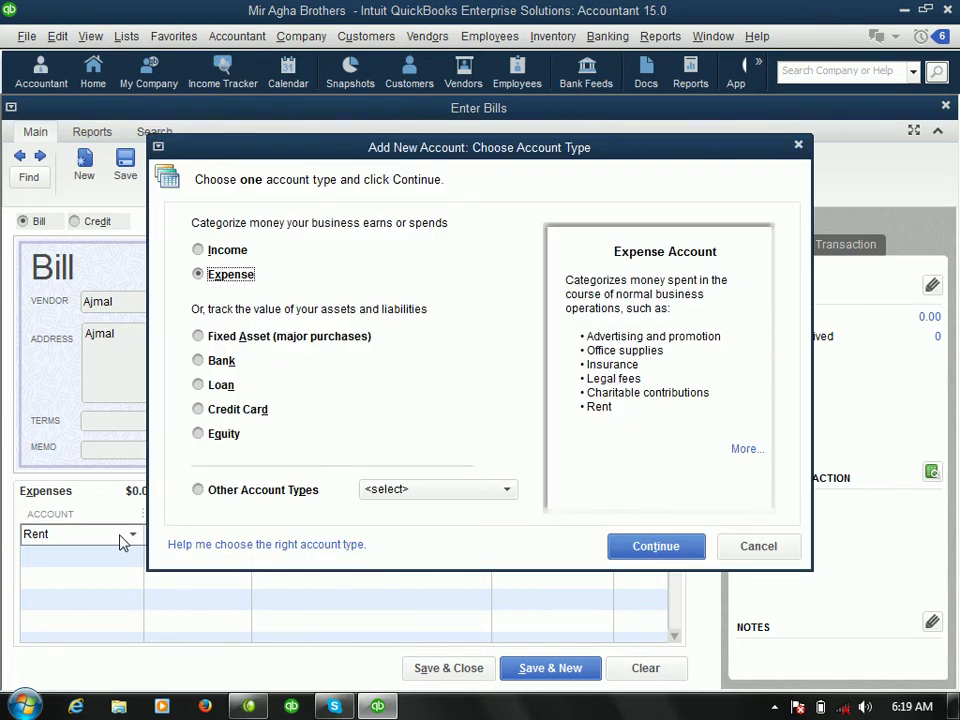
pyautogui.press('Return')
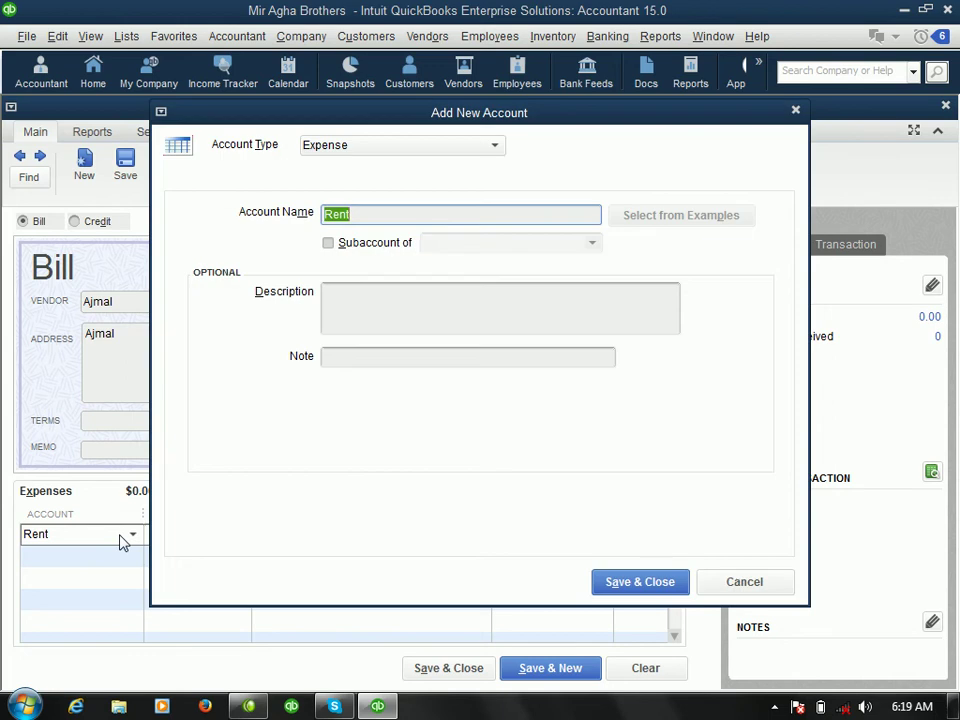
pyautogui.press('Return')
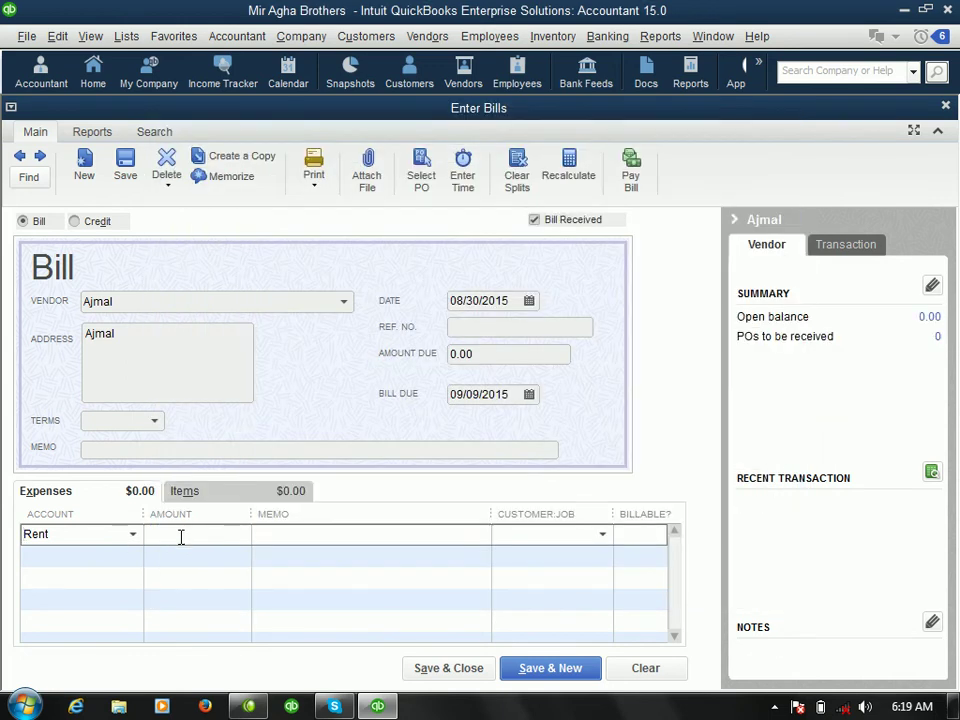
# - Enter 500.00 on the Rent expense line and save the bill
pyautogui.write('500')
pyautogui.click(356, 602)
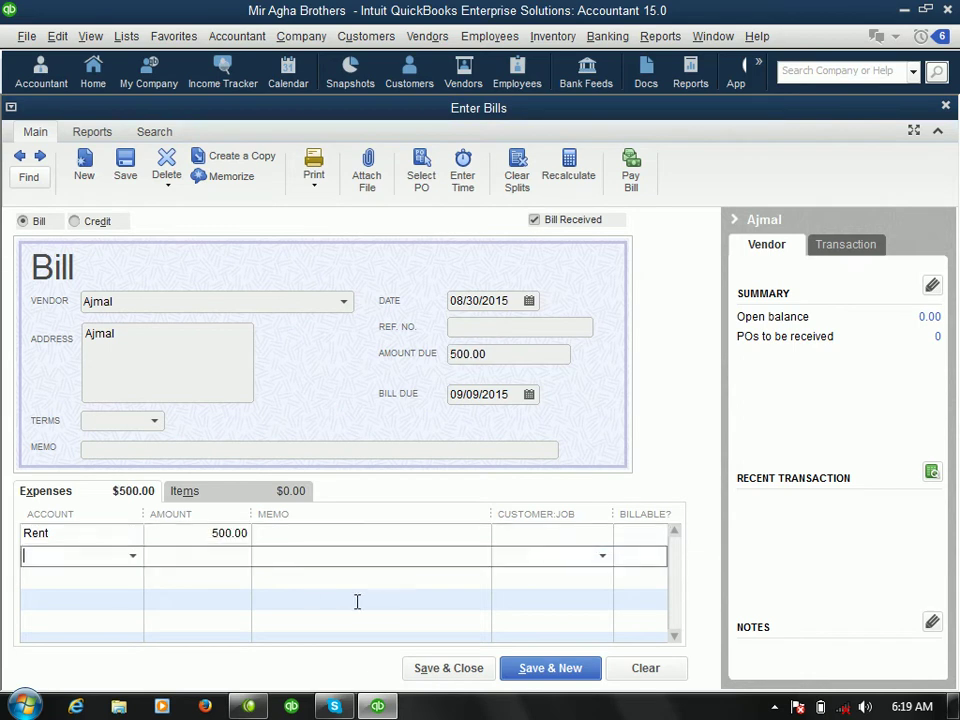
pyautogui.click(335, 533)
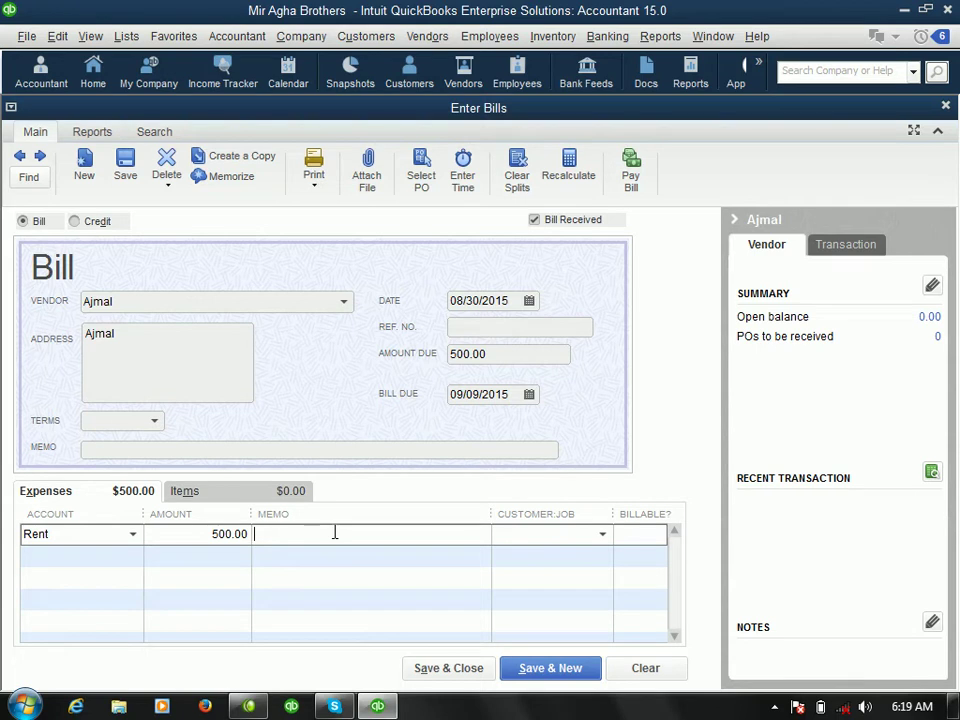
pyautogui.click(462, 670)
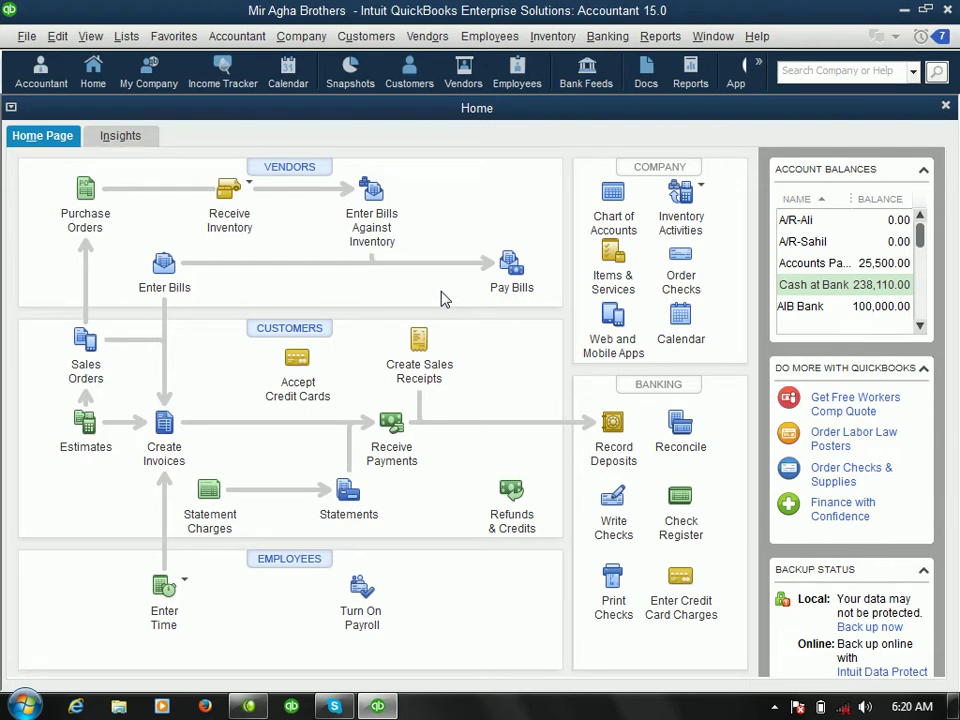
pyautogui.click(161, 266)
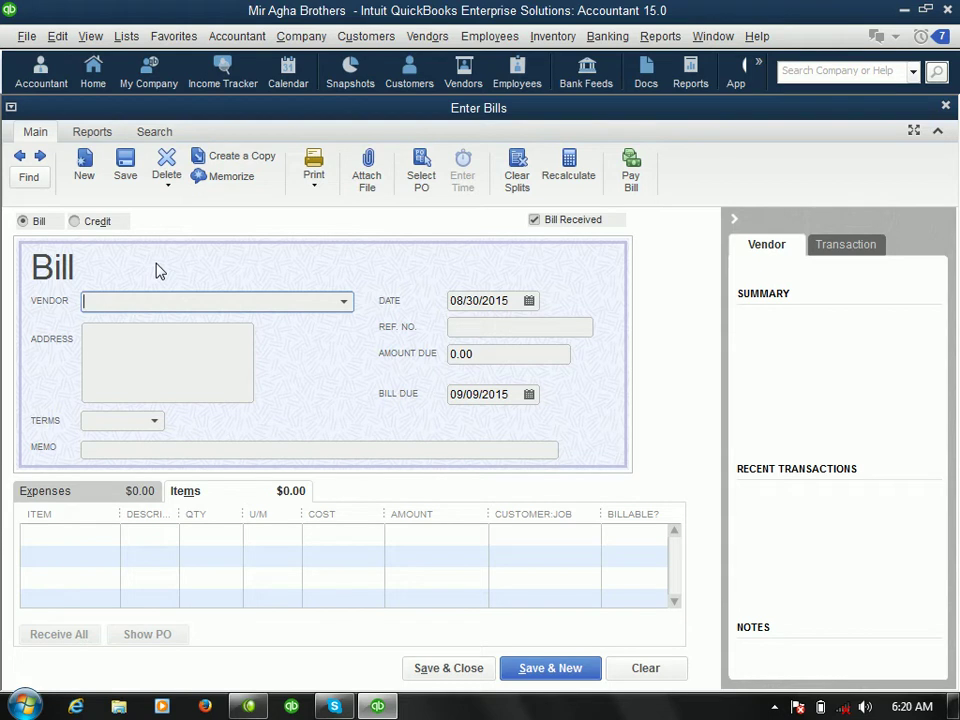
pyautogui.click(944, 108)
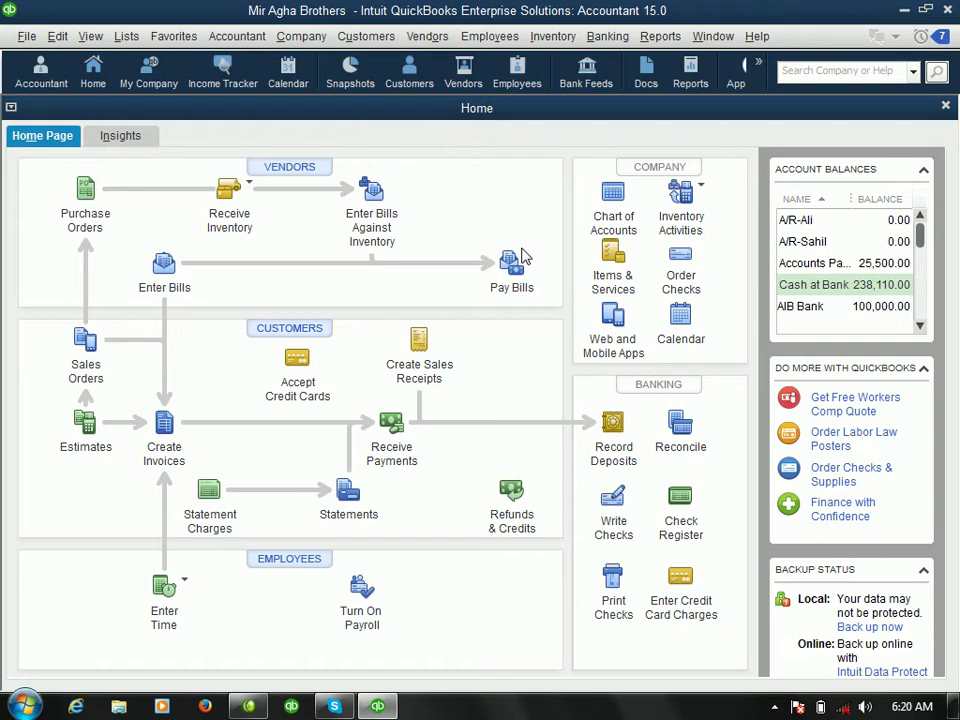
pyautogui.click(252, 196)
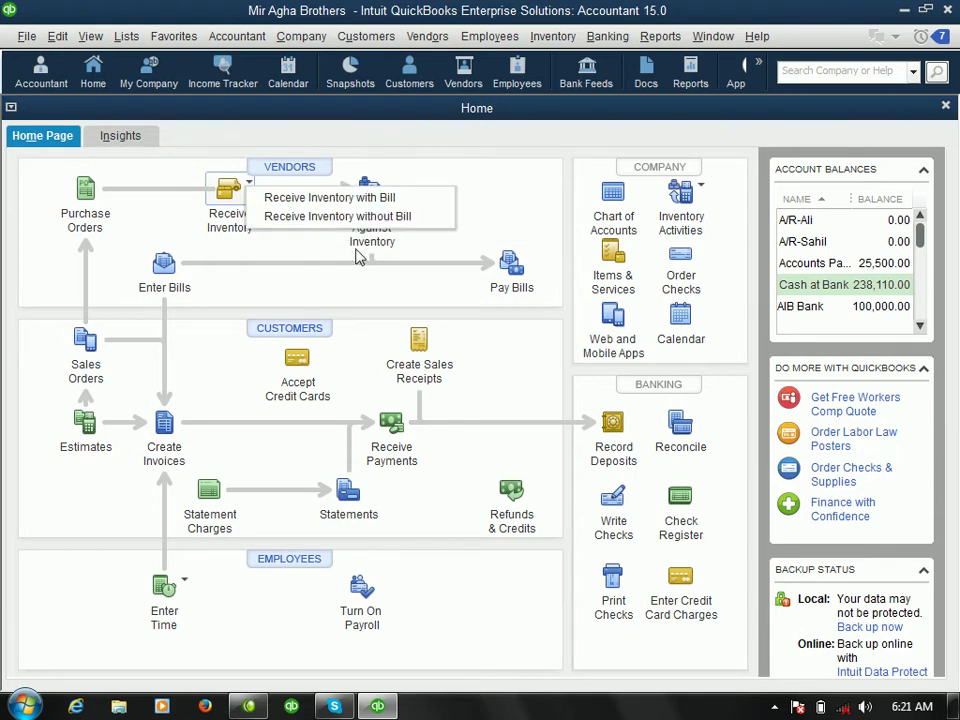
pyautogui.click(358, 279)
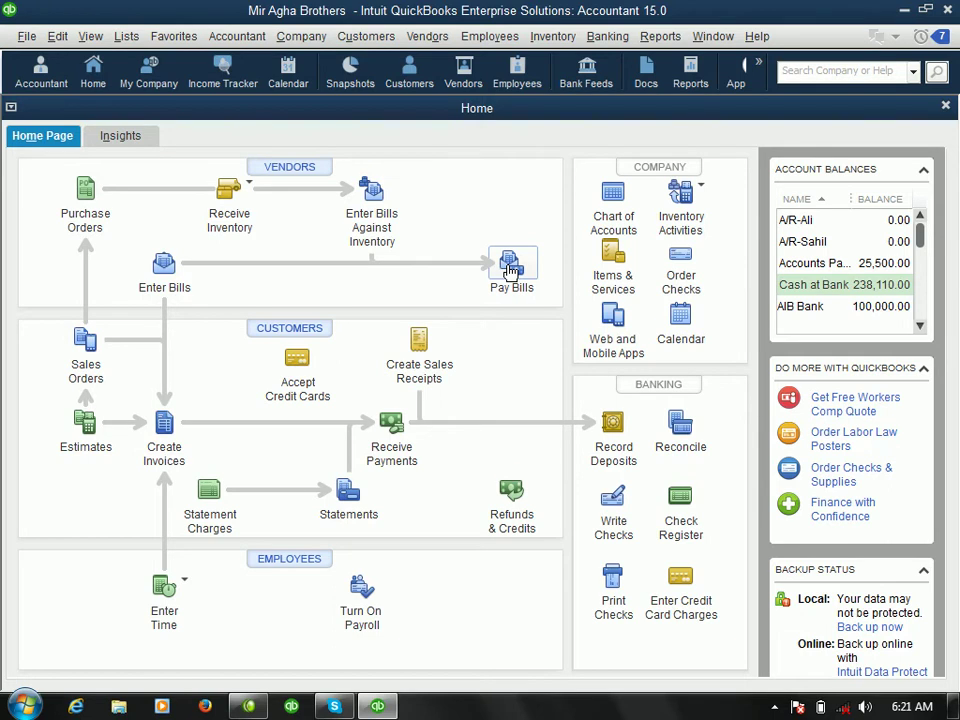
# - Open Pay Bills and select the 50,000.00 bill, leaving an 88,110.00 ending balance
pyautogui.click(510, 267)
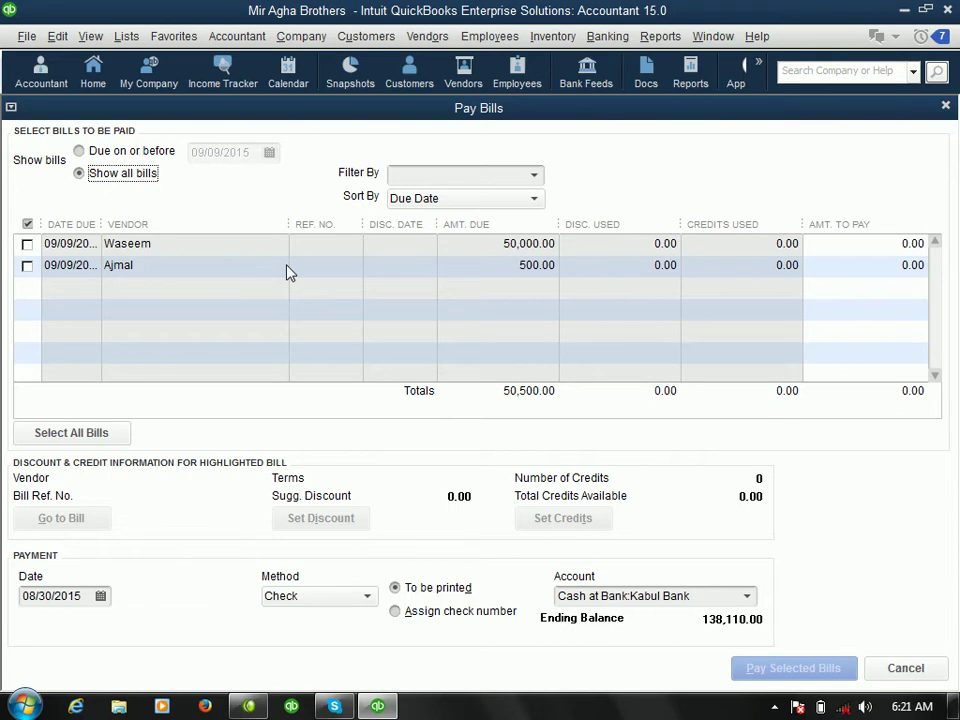
pyautogui.click(27, 244)
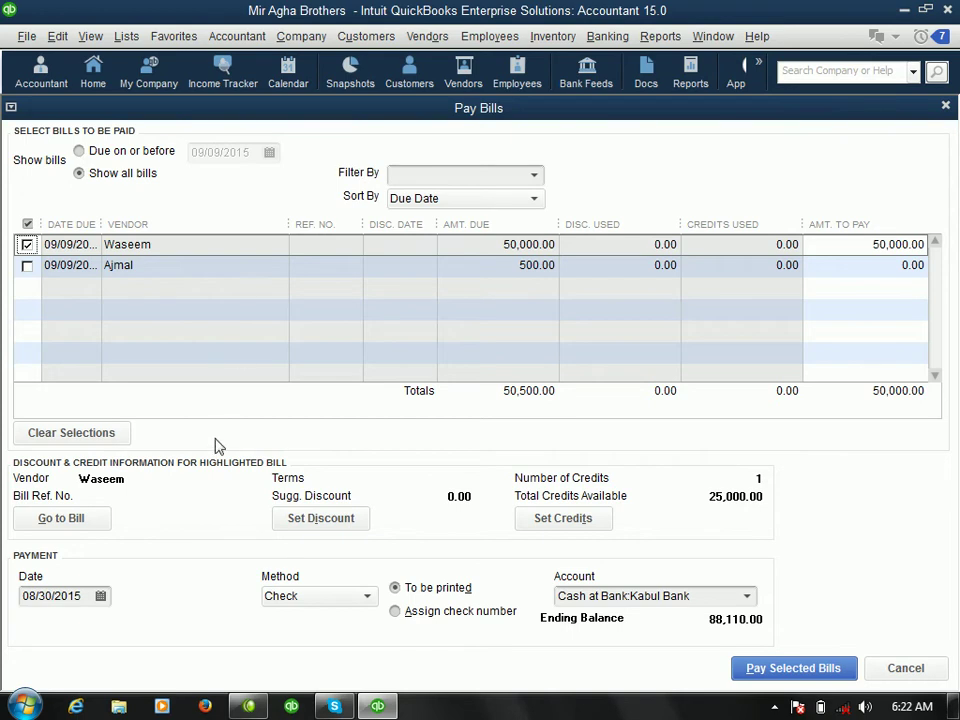
# - Apply the vendor's 25,000.00 credit to the 50,000.00 bill, cutting the payment to 25,000.00
pyautogui.click(563, 518)
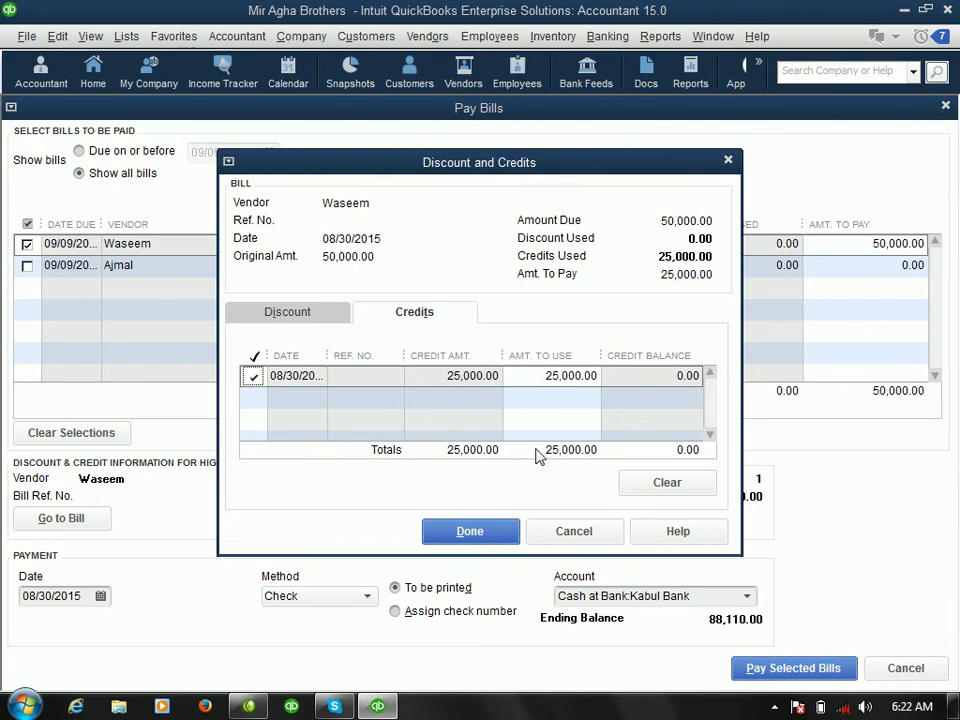
pyautogui.click(471, 531)
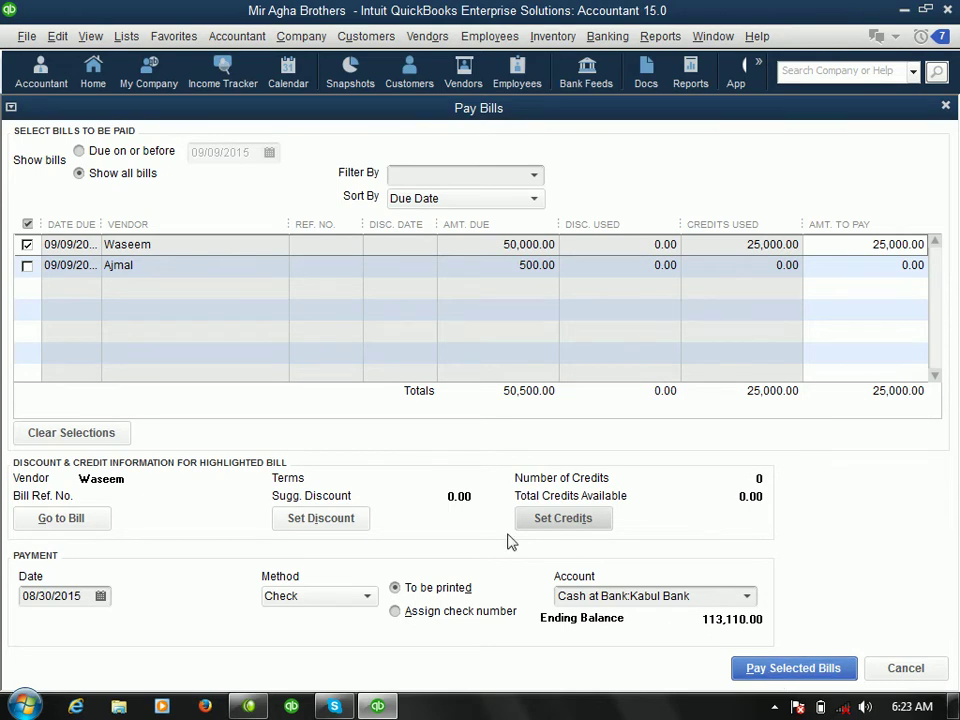
# - Pay the 25,000.00 bill from Cash at Bank and dismiss the Payment Summary
pyautogui.click(779, 669)
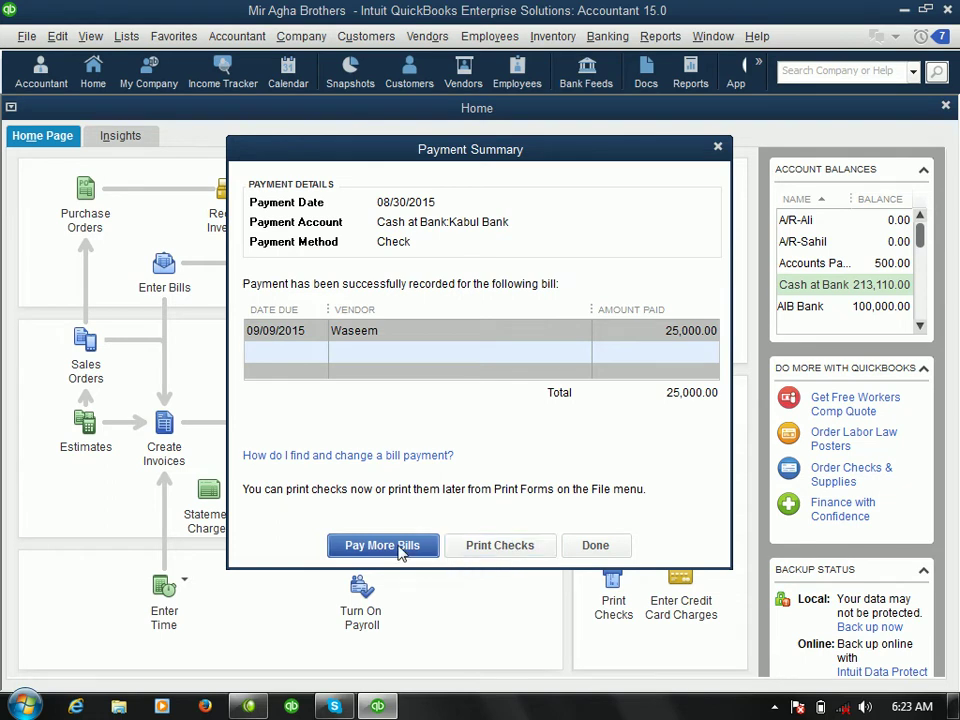
pyautogui.click(585, 547)
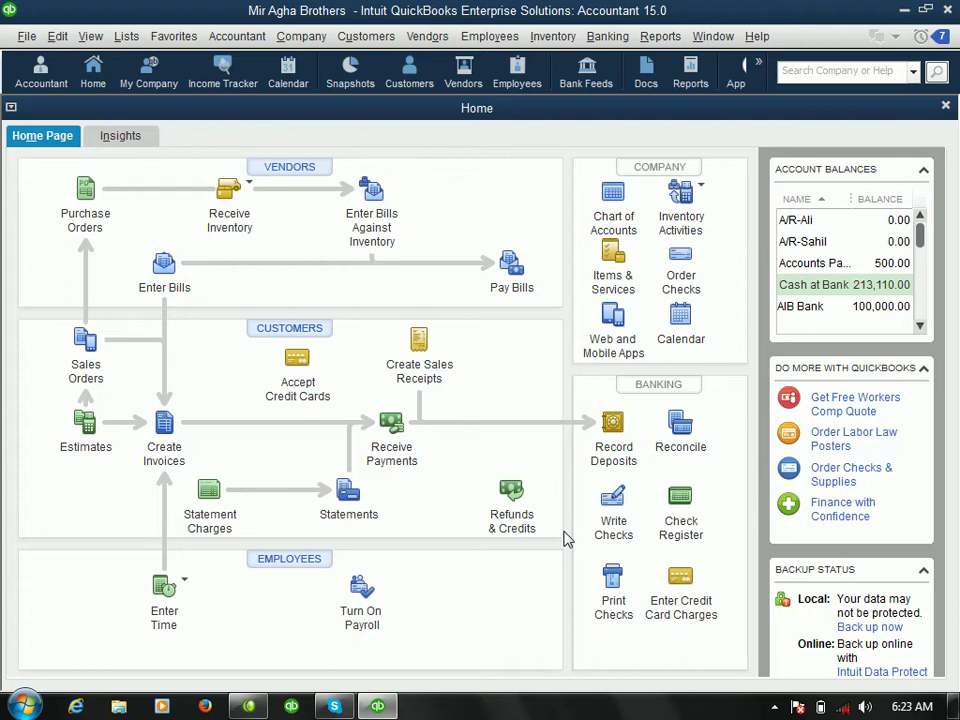
pyautogui.click(162, 272)
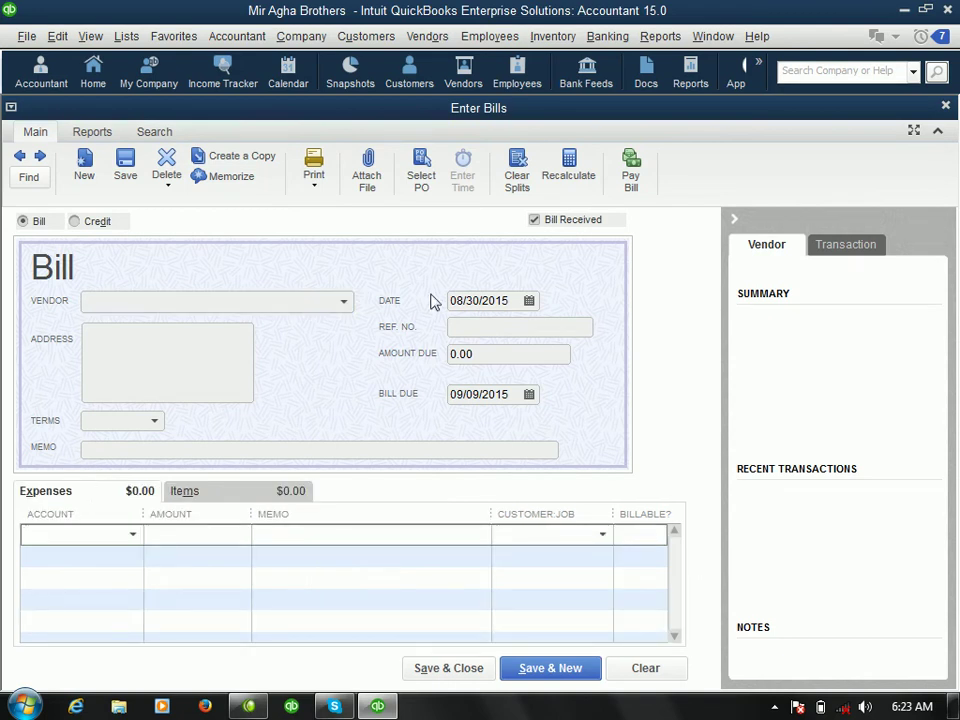
pyautogui.click(945, 105)
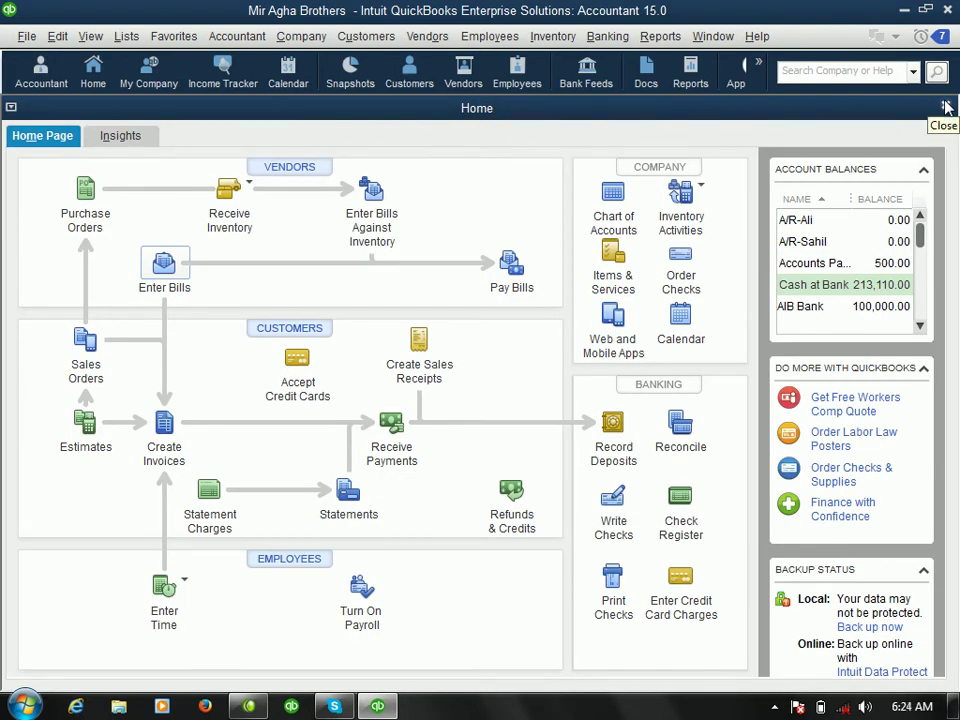
pyautogui.click(251, 193)
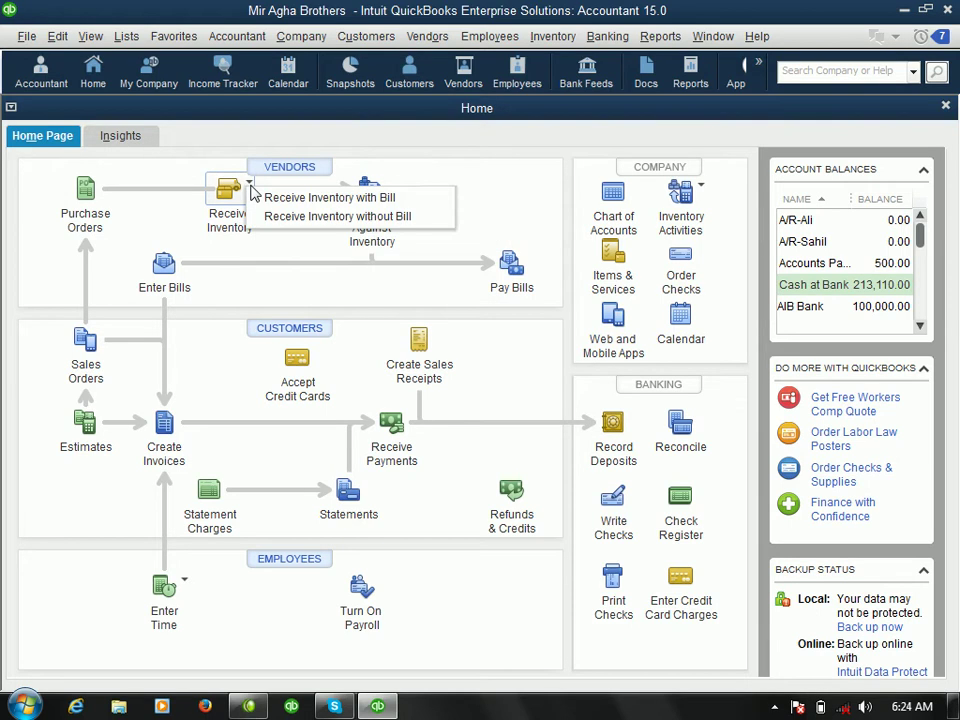
pyautogui.click(257, 196)
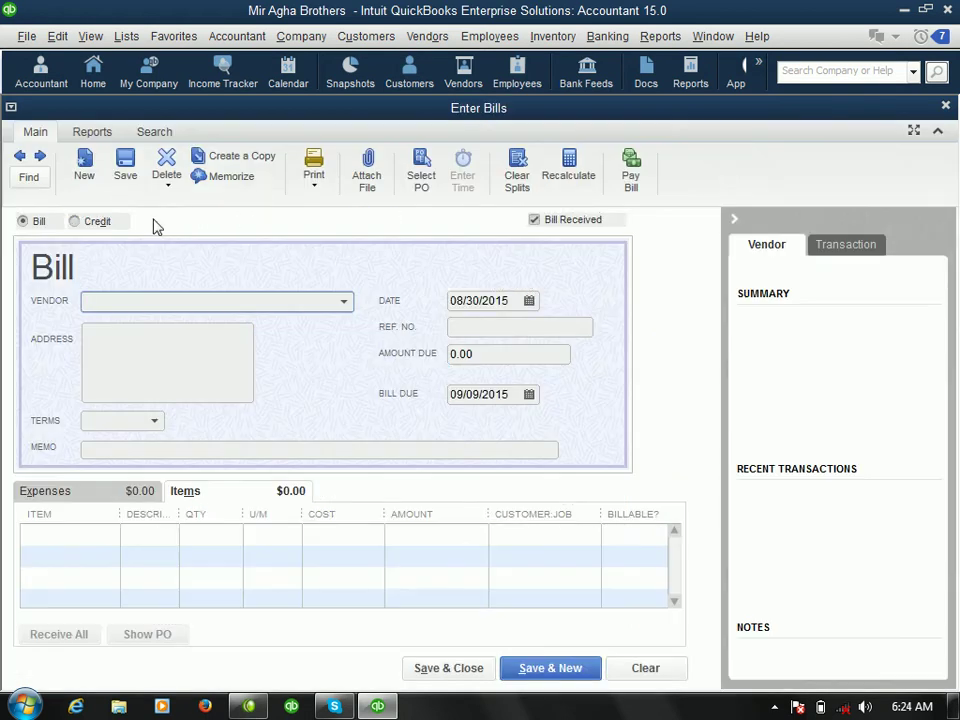
pyautogui.click(78, 224)
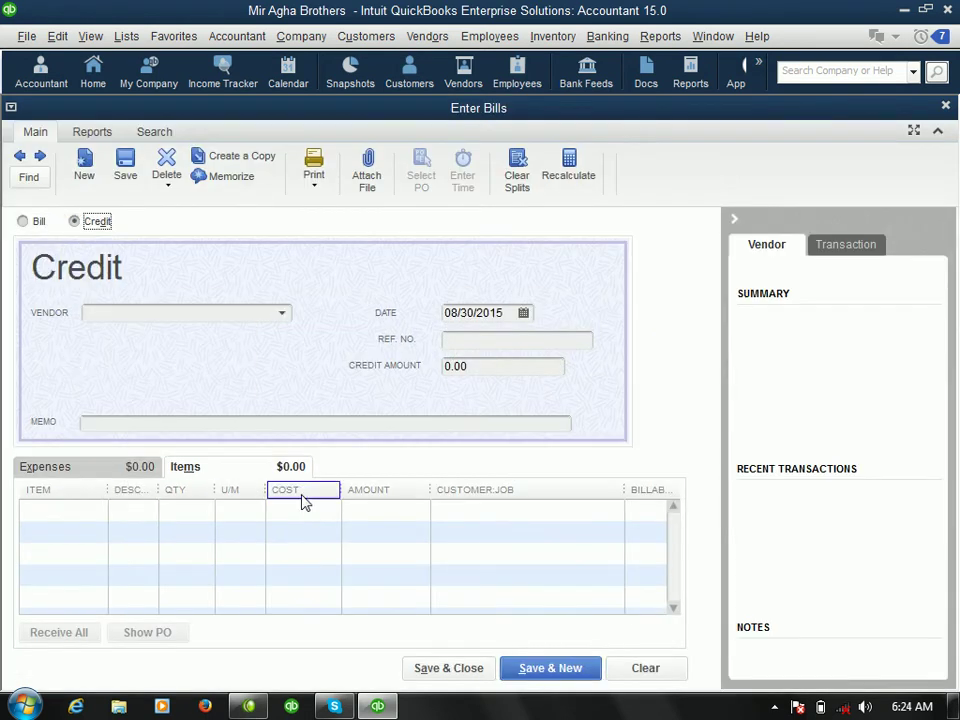
pyautogui.click(945, 107)
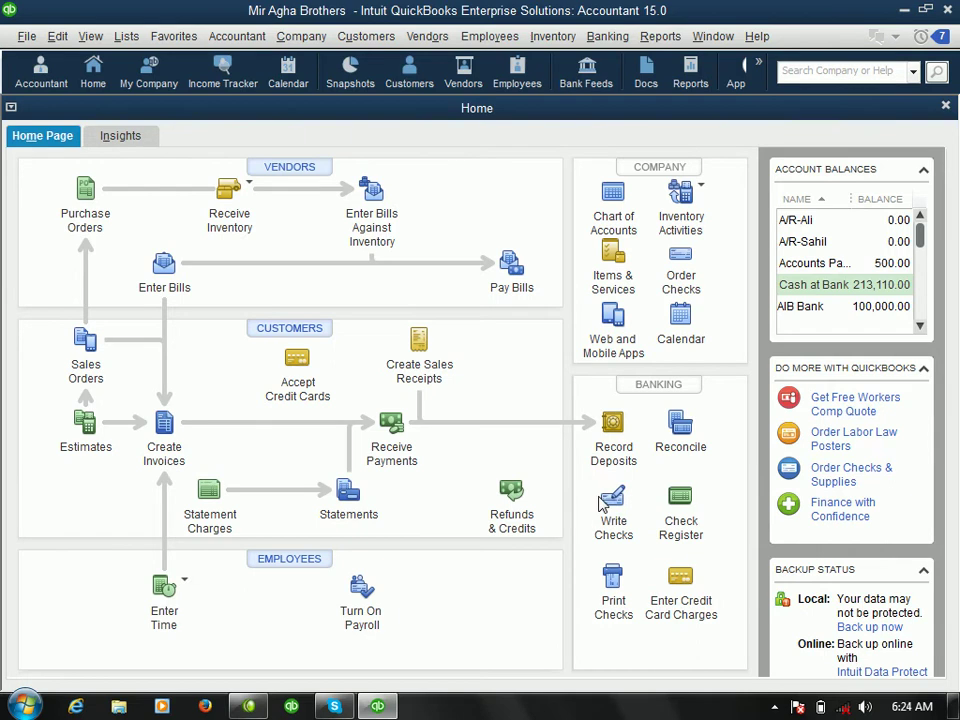
# - Start a new check paid from the Petty Cash account
pyautogui.click(604, 500)
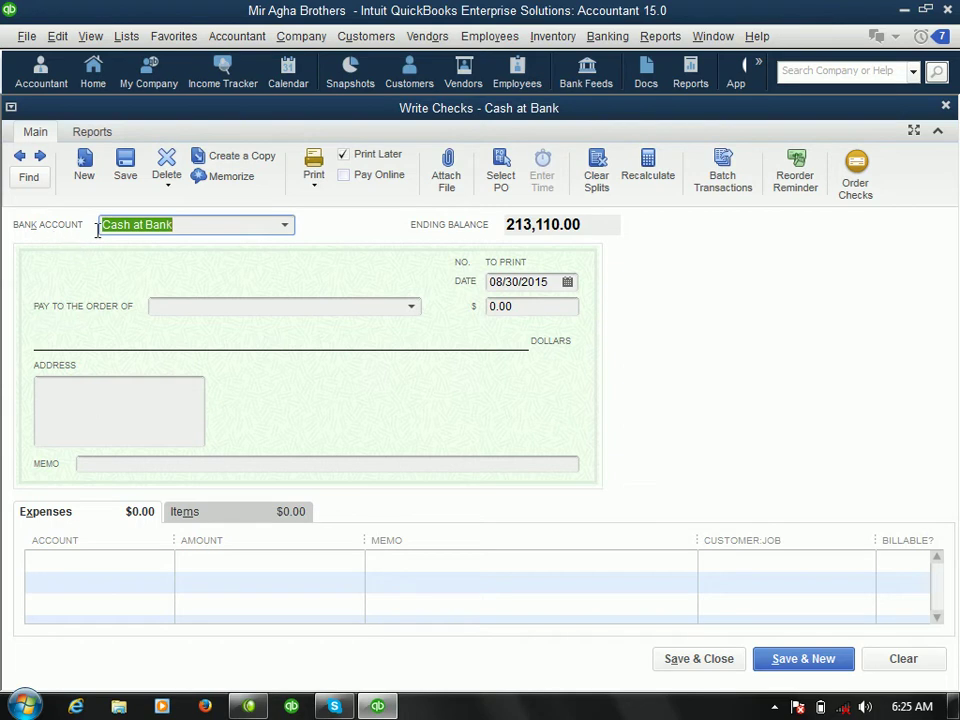
pyautogui.click(284, 226)
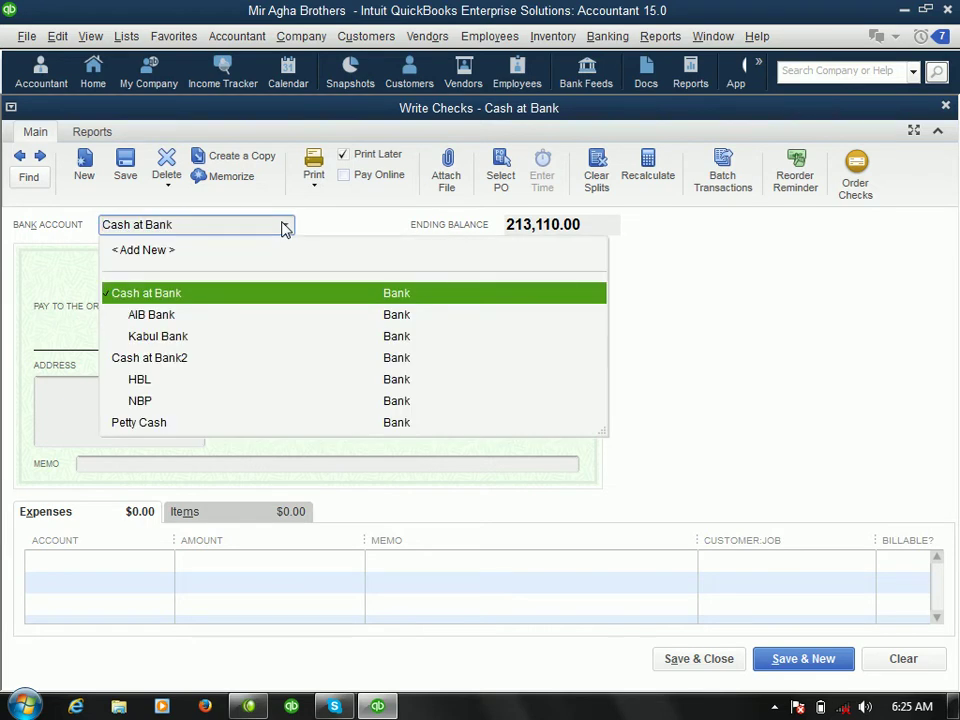
pyautogui.click(176, 422)
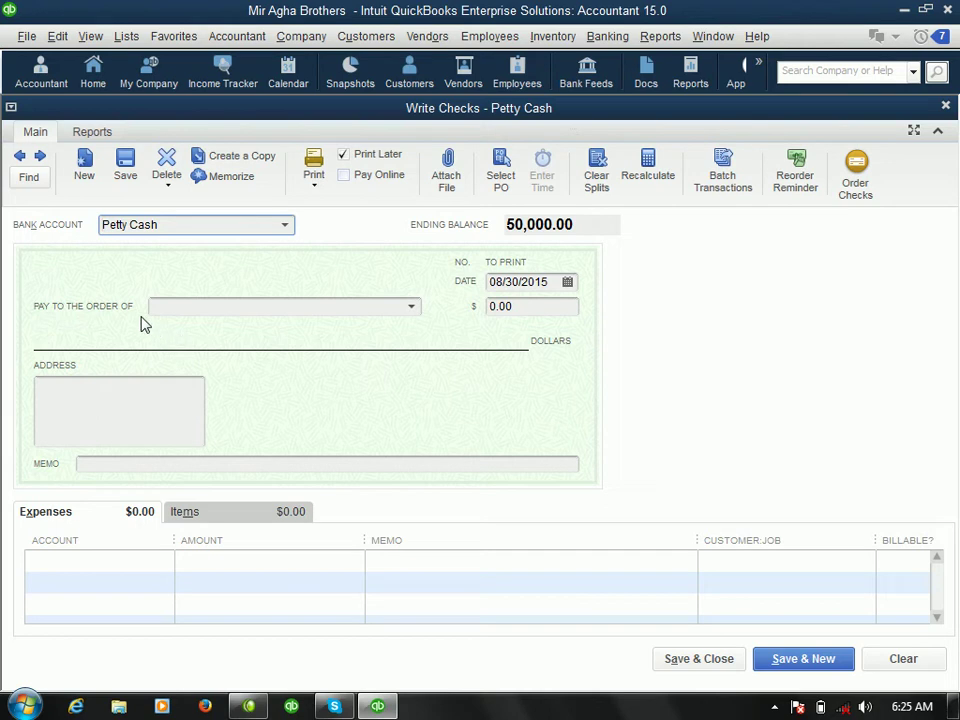
# - Enter a new payee's name in Pay to the Order of and quick-add it
pyautogui.click(412, 307)
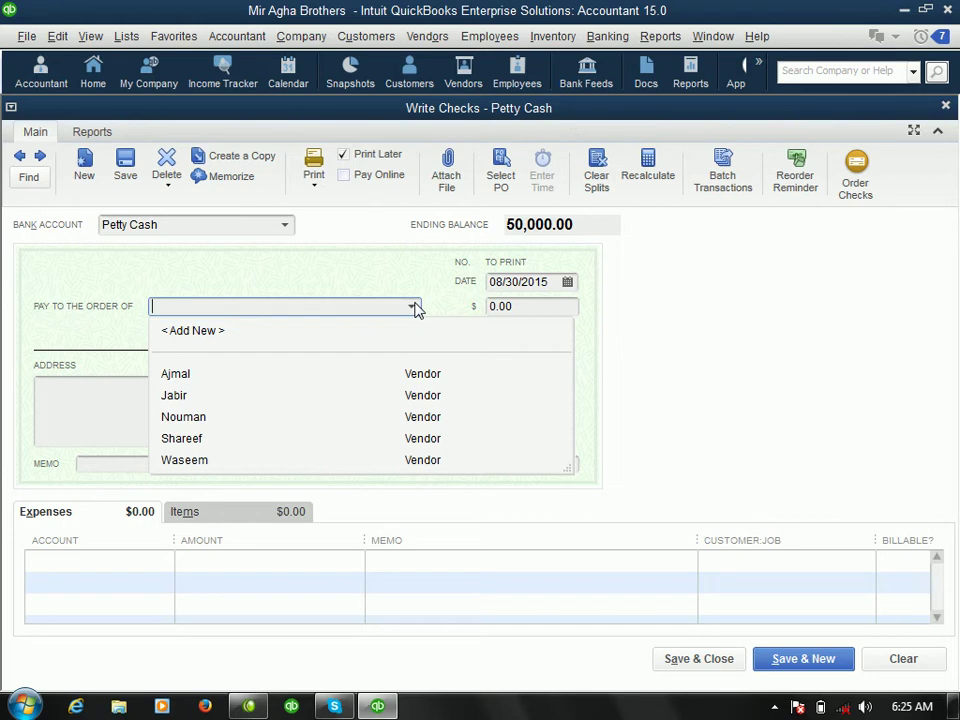
pyautogui.write('Raza khan')
pyautogui.press('Tab')
pyautogui.click(414, 310)
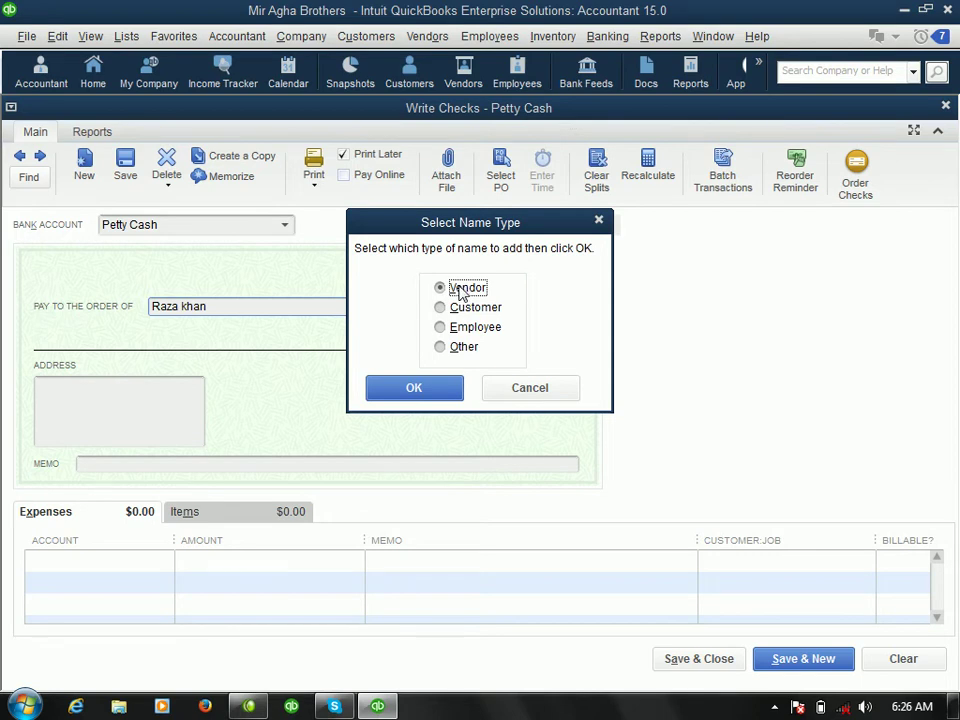
# - Add the new payee as a vendor and pick CPU on the check's Items line
pyautogui.click(410, 390)
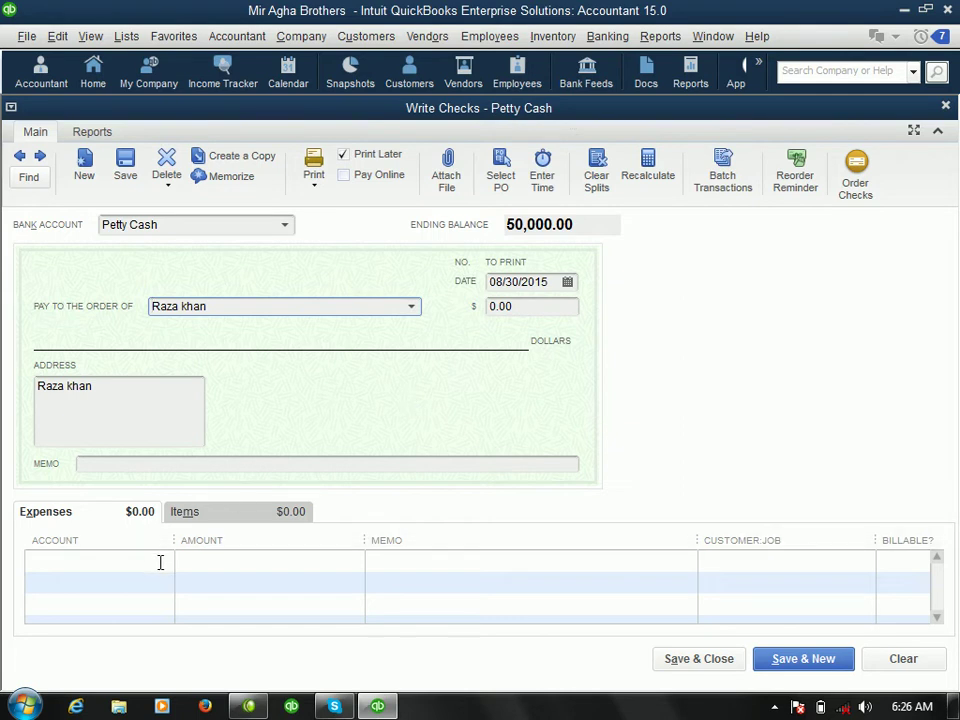
pyautogui.click(99, 514)
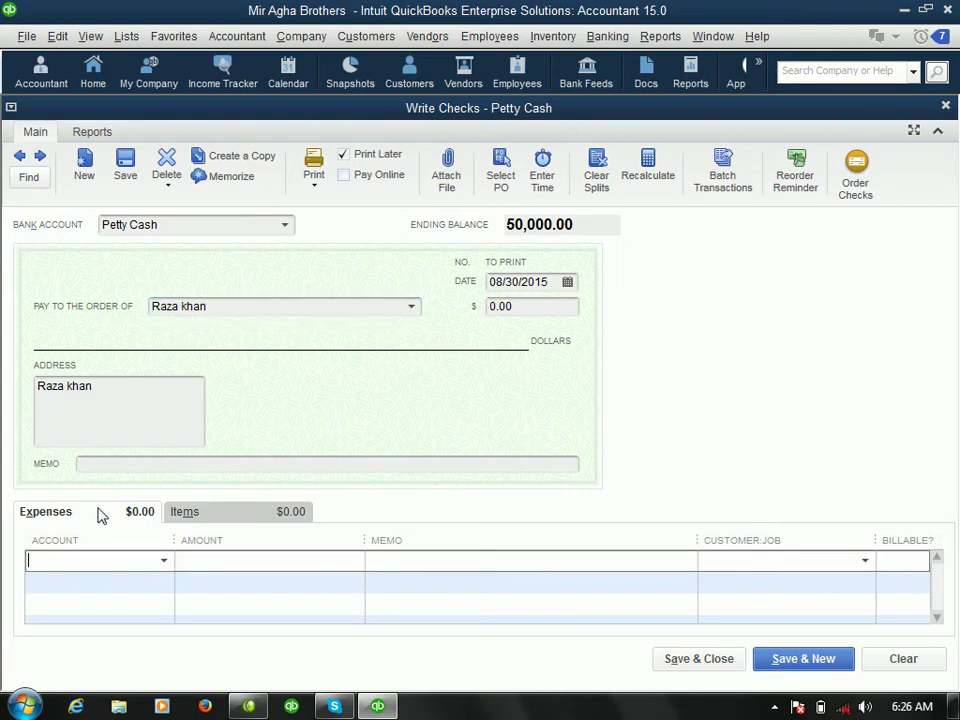
pyautogui.click(215, 512)
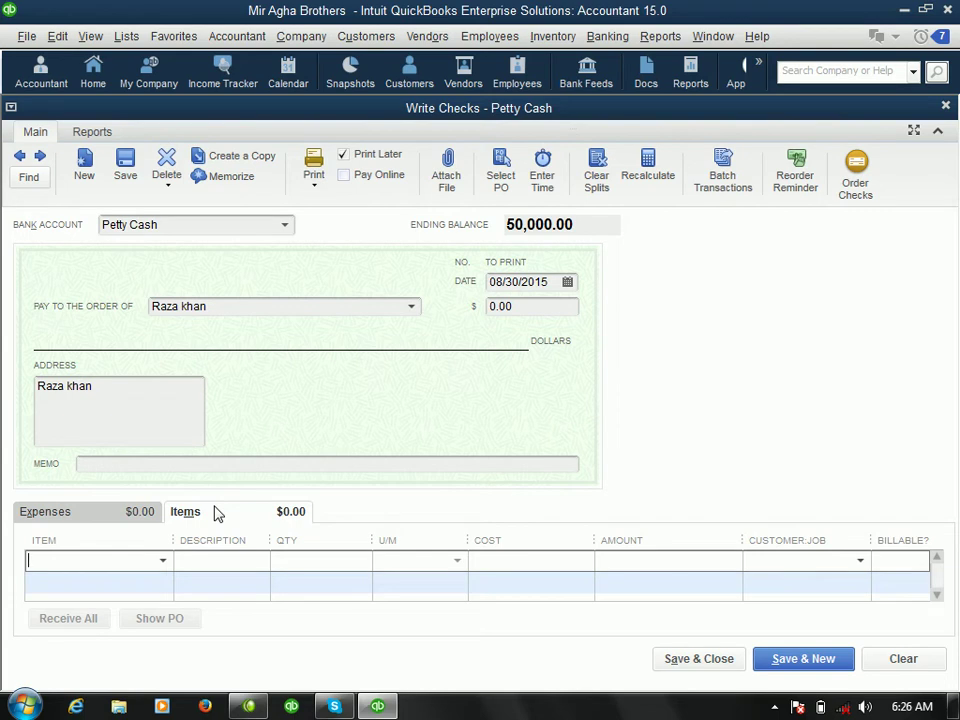
pyautogui.click(162, 562)
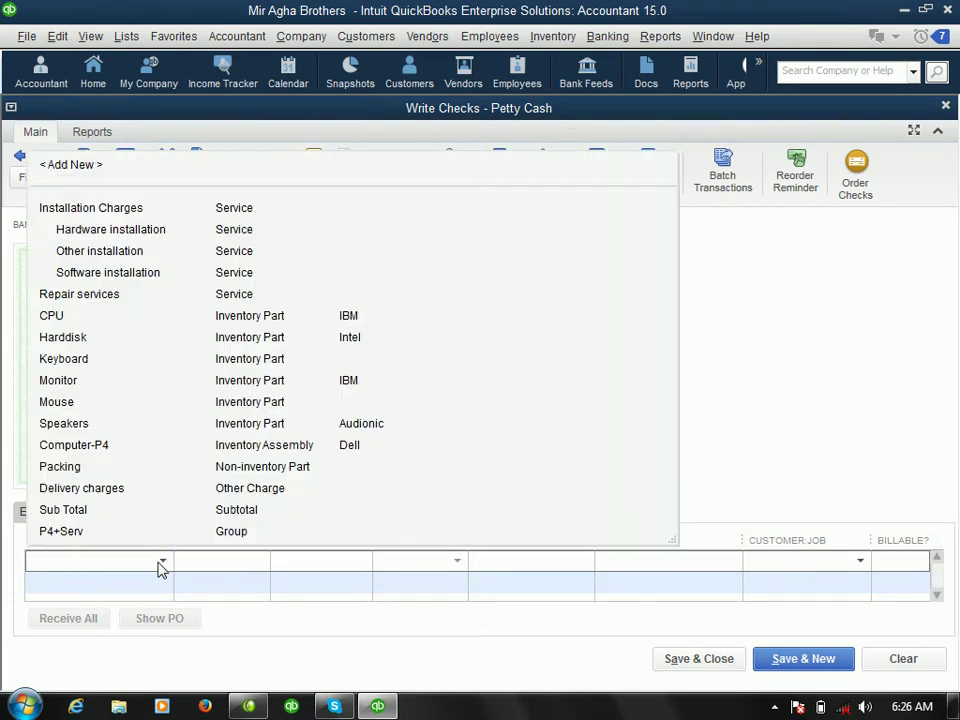
pyautogui.write('CPU')
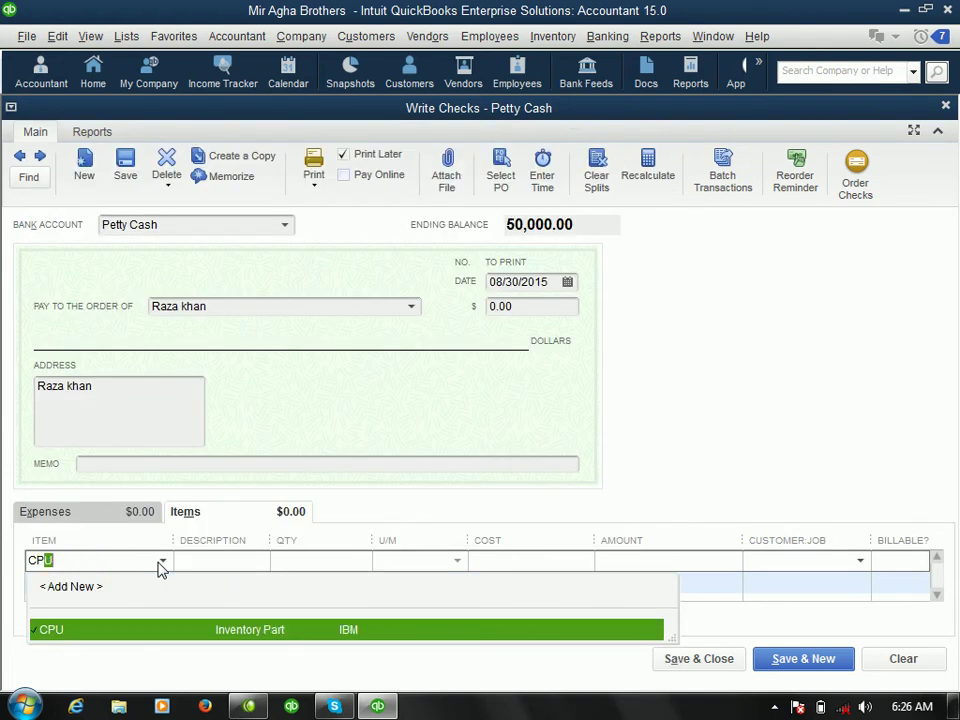
pyautogui.press('Tab')
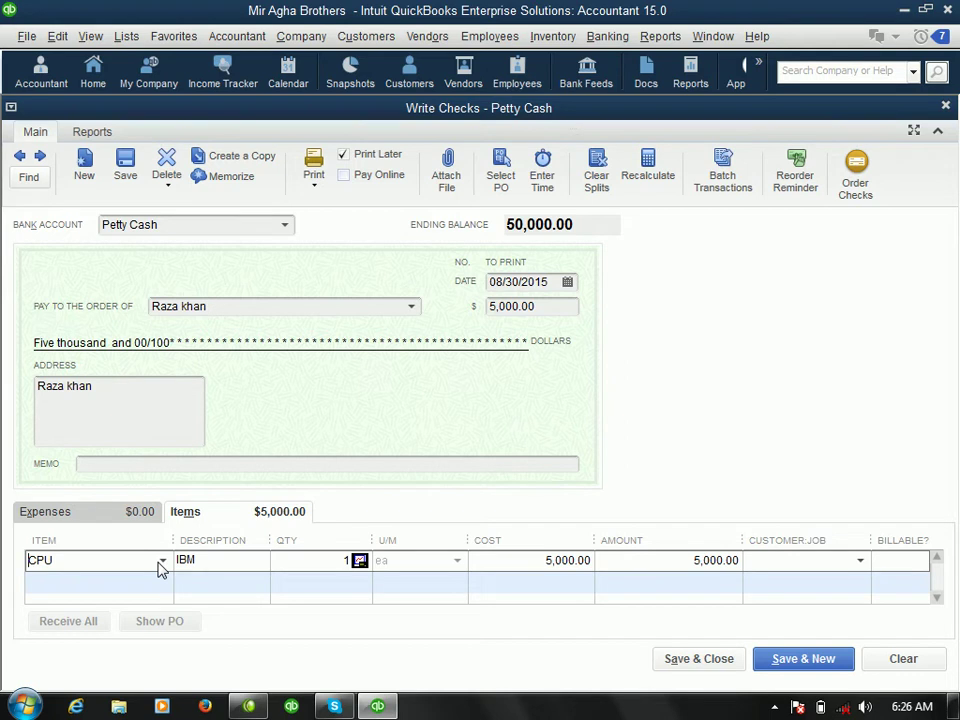
# - Set the CPU quantity to 2, totalling 10,000.00, and save the check
pyautogui.press('BackSpace')
pyautogui.write('2')
pyautogui.click(506, 587)
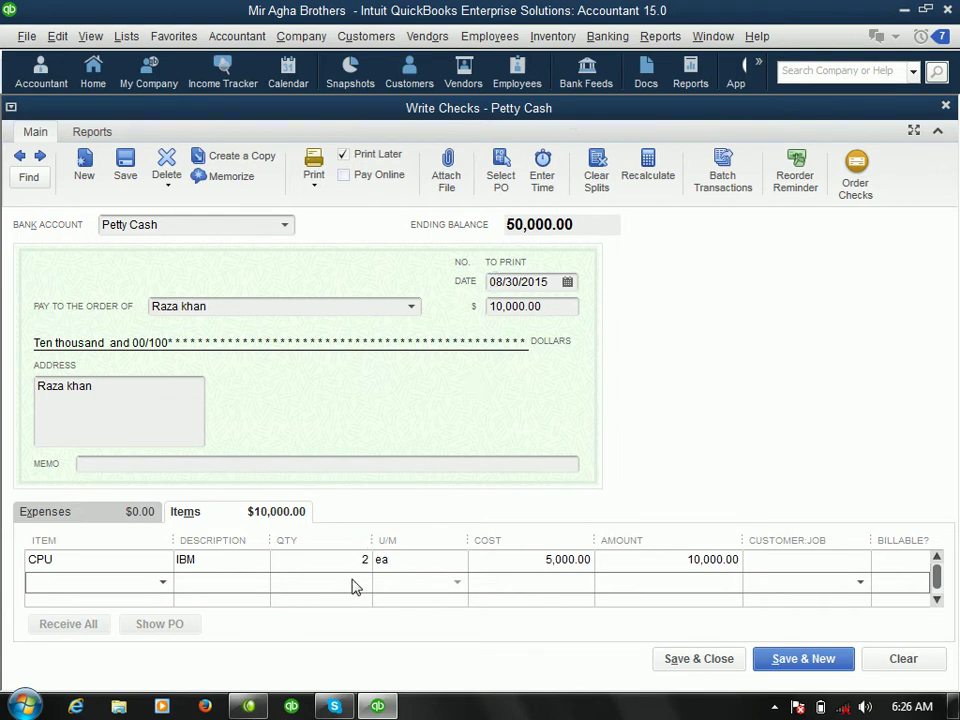
pyautogui.click(698, 662)
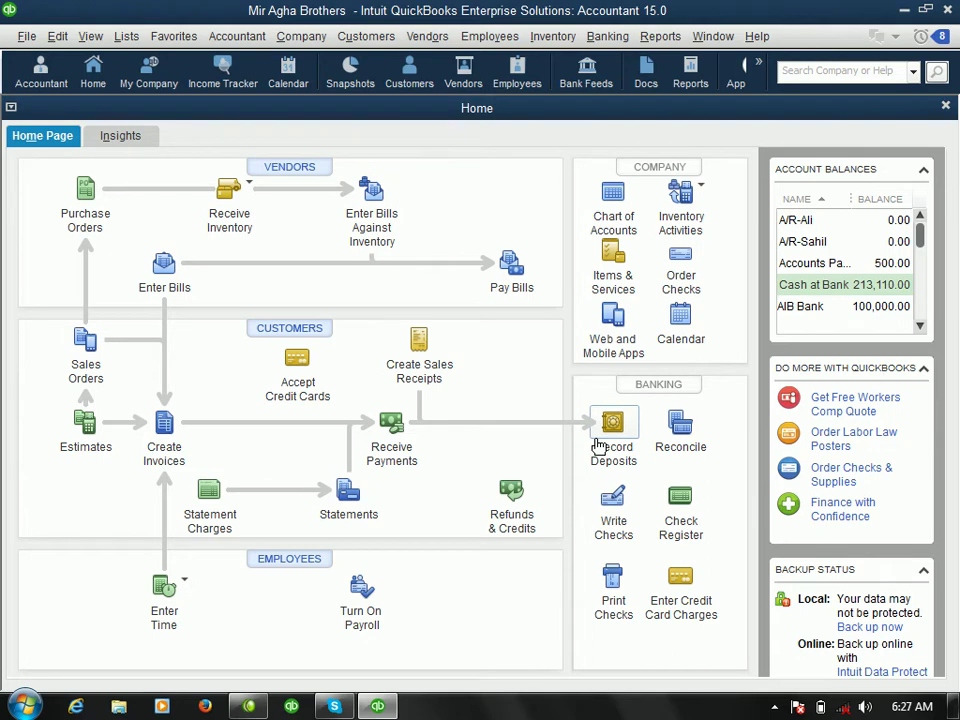
pyautogui.click(659, 36)
pyautogui.press('Up')
pyautogui.press('Up')
pyautogui.press('Up')
pyautogui.press('Up')
pyautogui.press('Up')
pyautogui.press('Up')
pyautogui.press('Up')
pyautogui.press('Up')
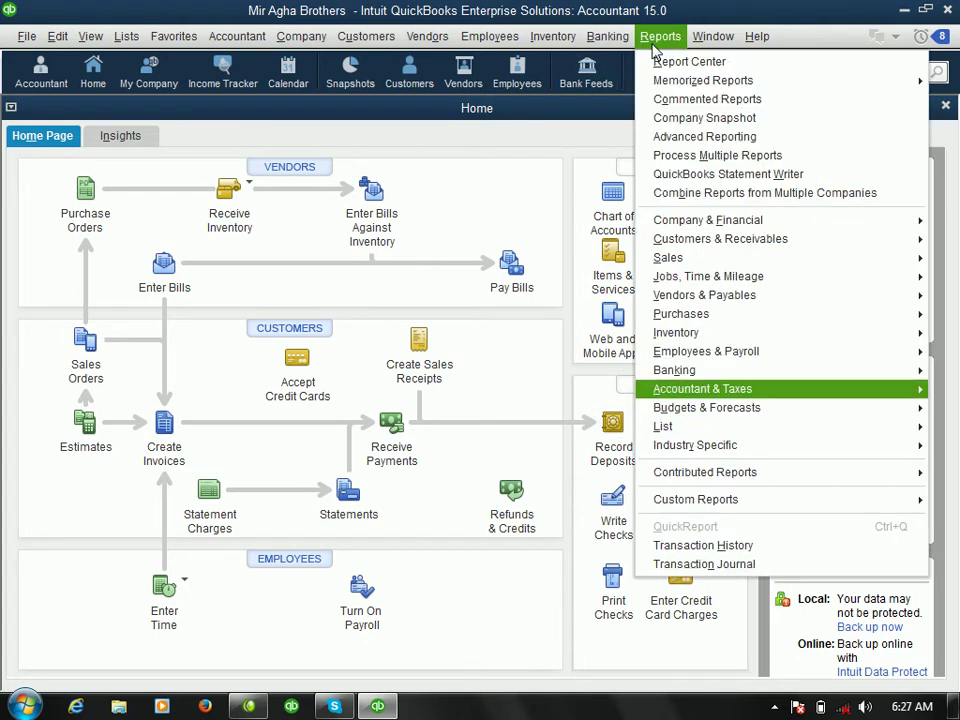
pyautogui.press('Right')
pyautogui.press('Up')
pyautogui.press('Up')
pyautogui.press('Up')
pyautogui.press('Up')
pyautogui.press('Up')
pyautogui.press('Up')
pyautogui.press('Up')
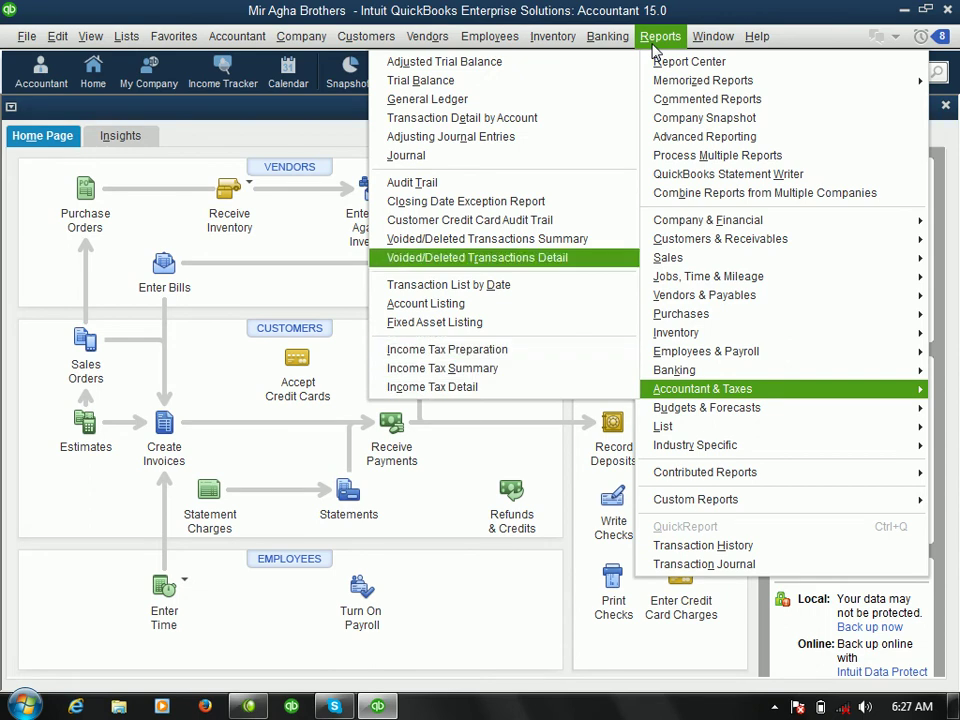
pyautogui.press('Up')
pyautogui.press('Up')
pyautogui.press('Up')
pyautogui.press('Up')
pyautogui.press('Up')
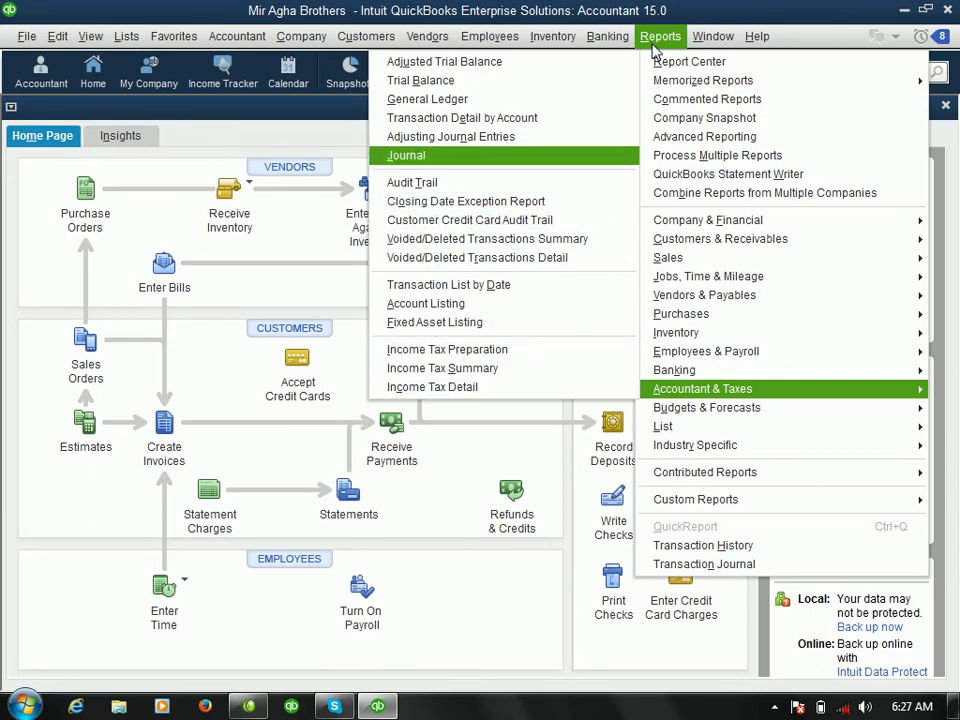
pyautogui.press('Return')
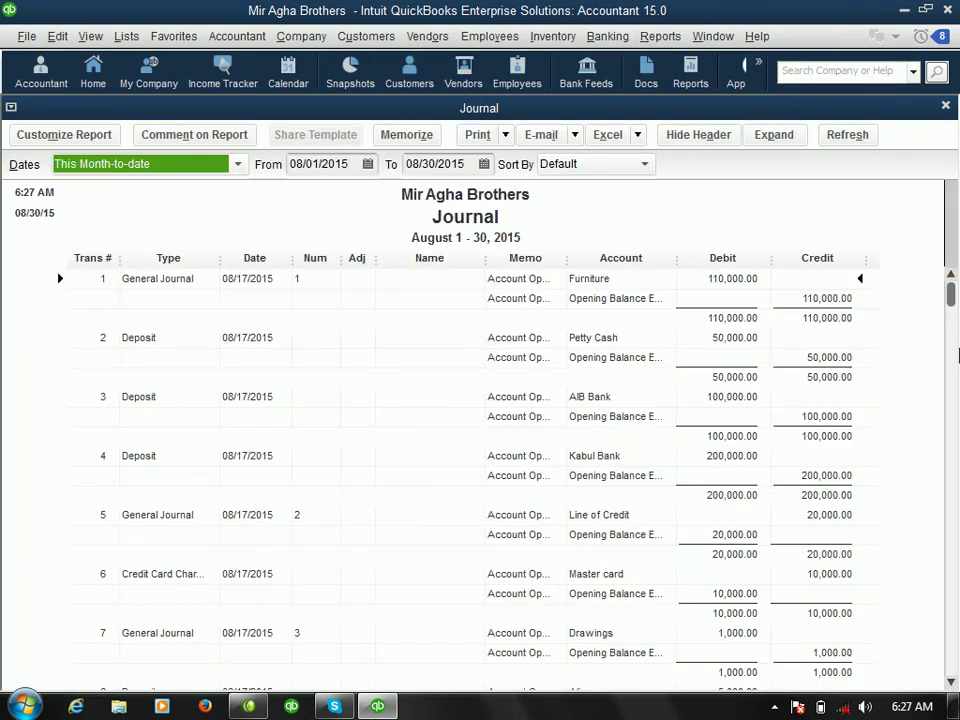
pyautogui.moveTo(951, 298); pyautogui.dragTo(951, 675)
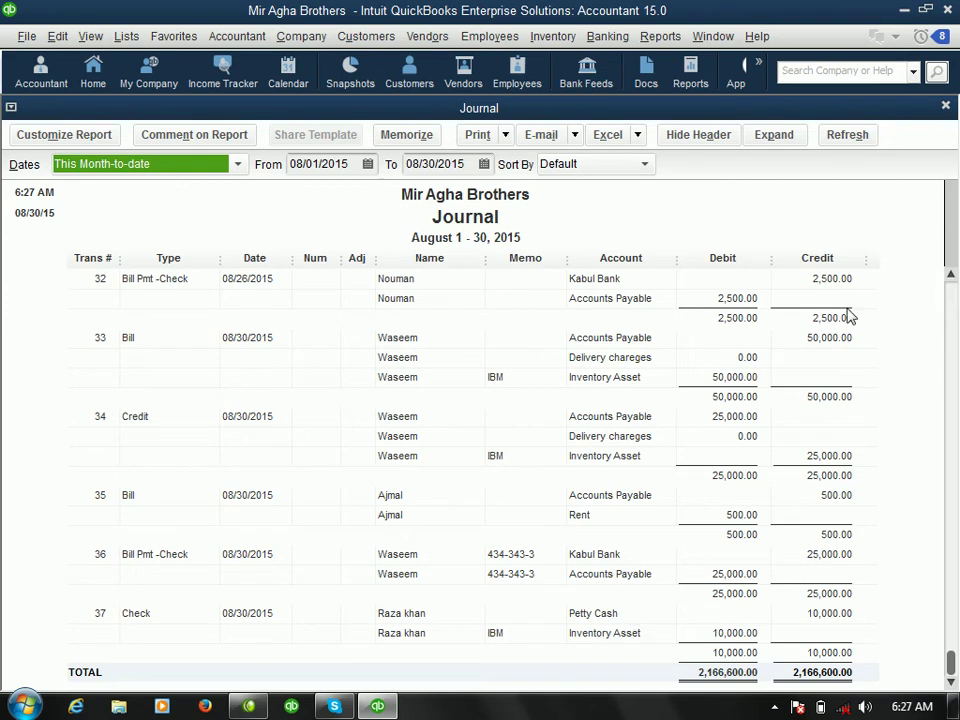
pyautogui.click(945, 108)
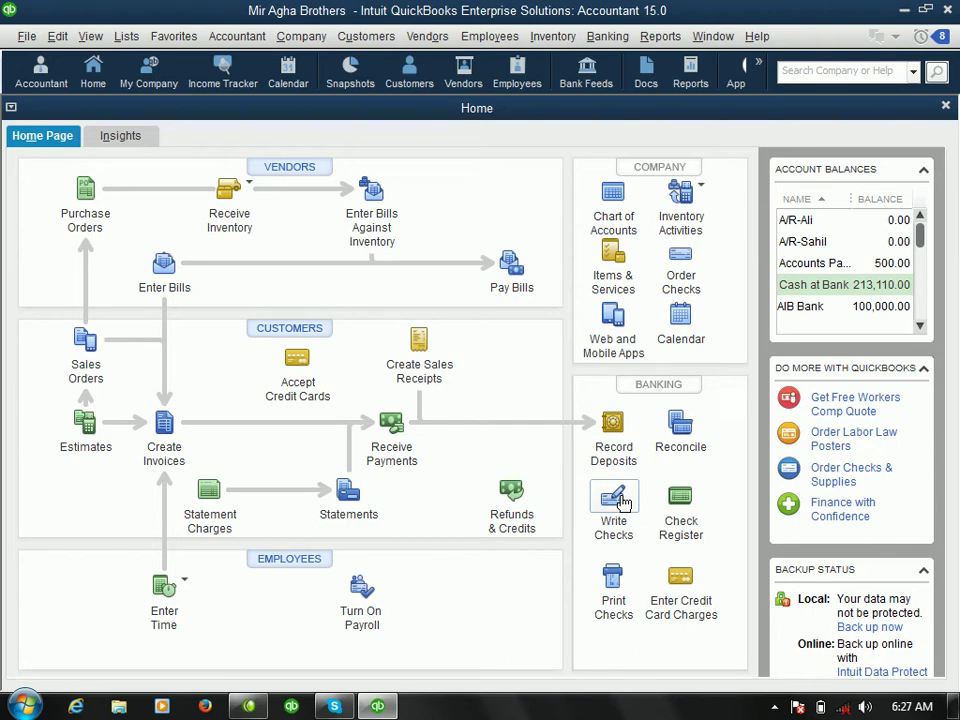
# - Open a new Petty Cash check and type the new payee's name in Pay to the Order of
pyautogui.click(622, 502)
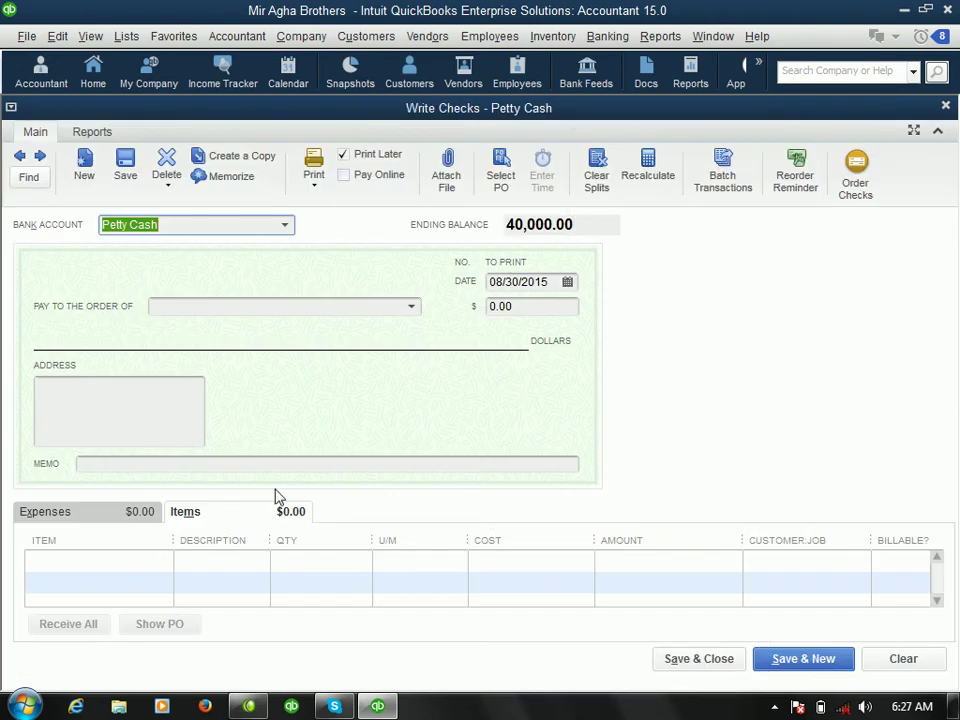
pyautogui.click(92, 514)
pyautogui.click(193, 514)
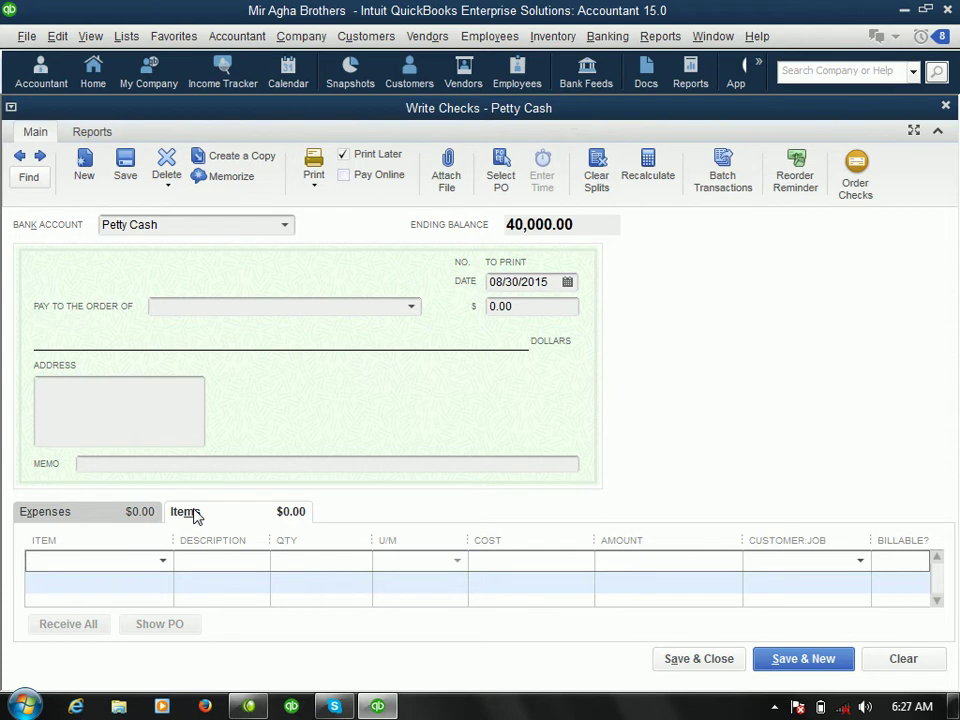
pyautogui.click(211, 307)
pyautogui.write('Brekh')
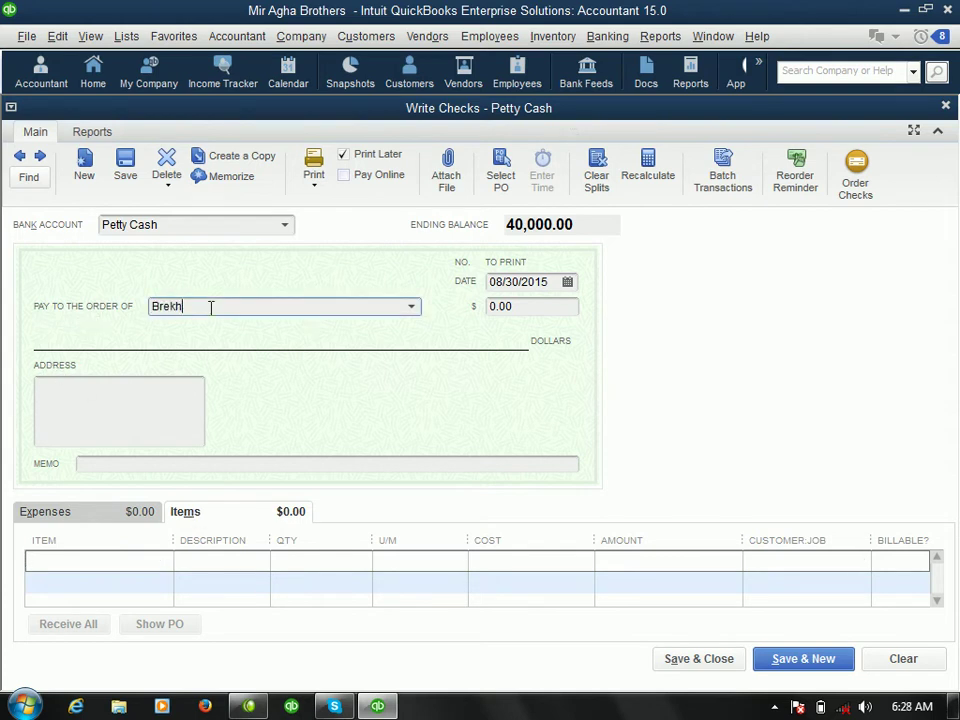
pyautogui.write('ana Riyasat')
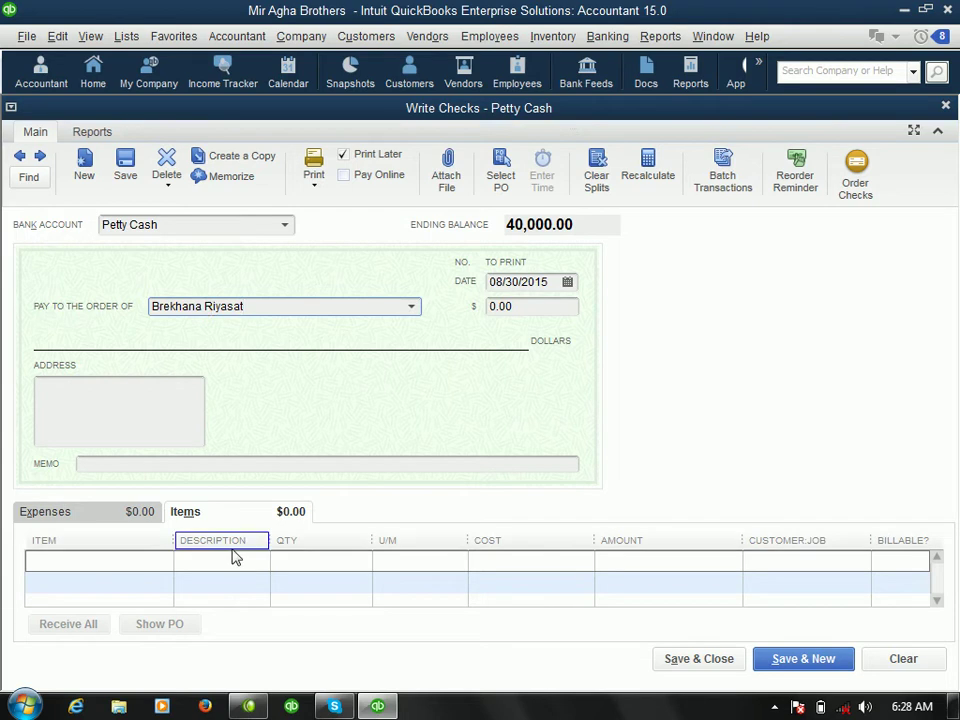
# - Leave the payee field and quick-add the unknown payee to the name list
pyautogui.click(144, 558)
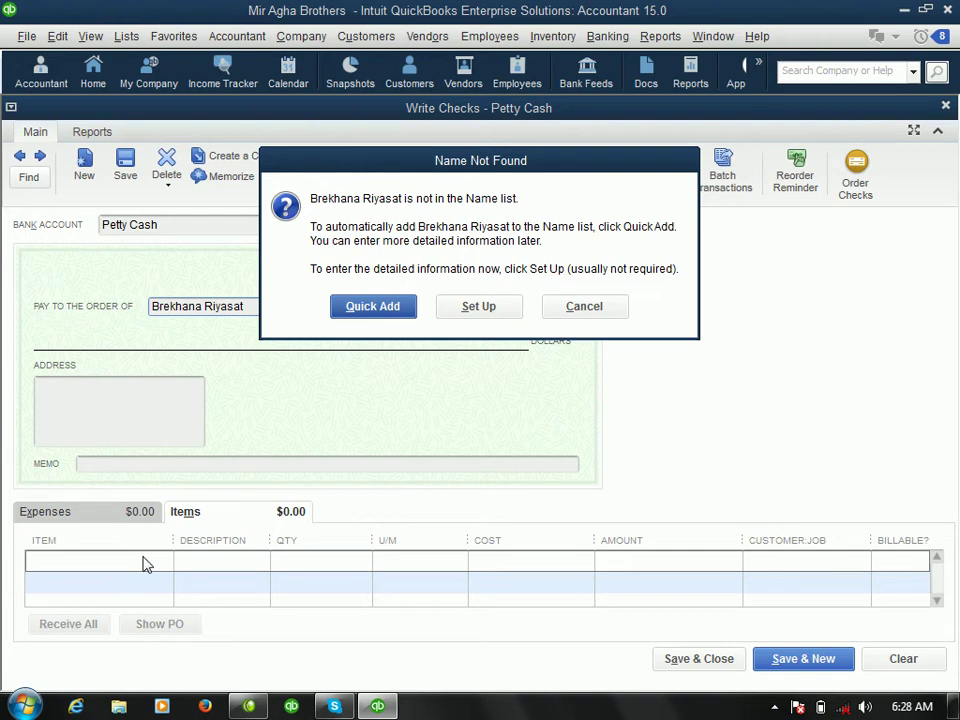
pyautogui.click(345, 312)
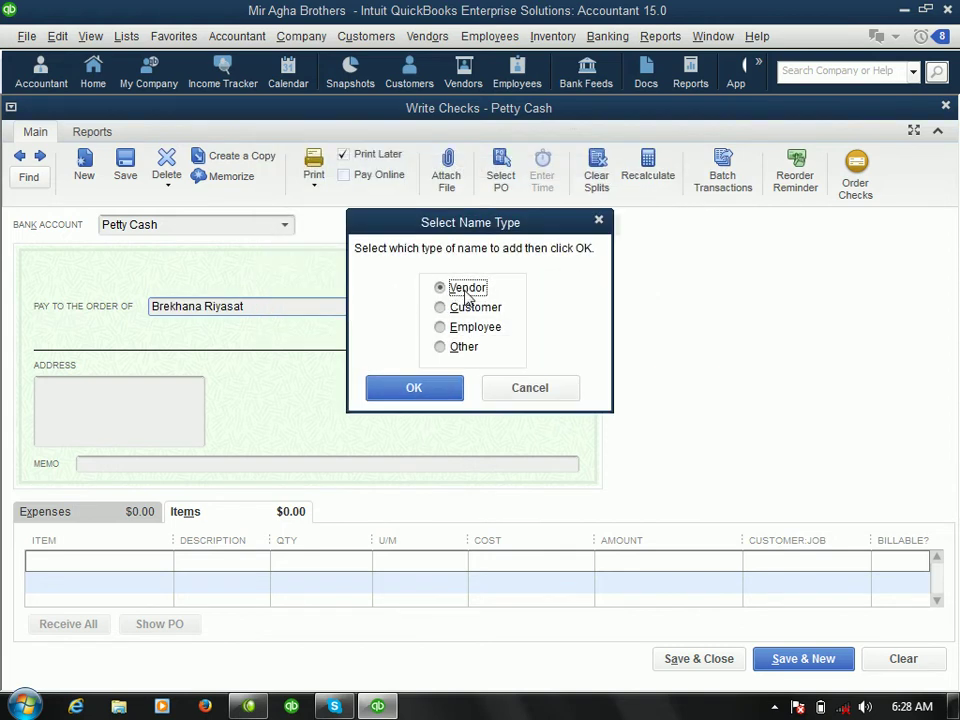
# - Add the payee as a Vendor so its name fills the check's address
pyautogui.click(447, 390)
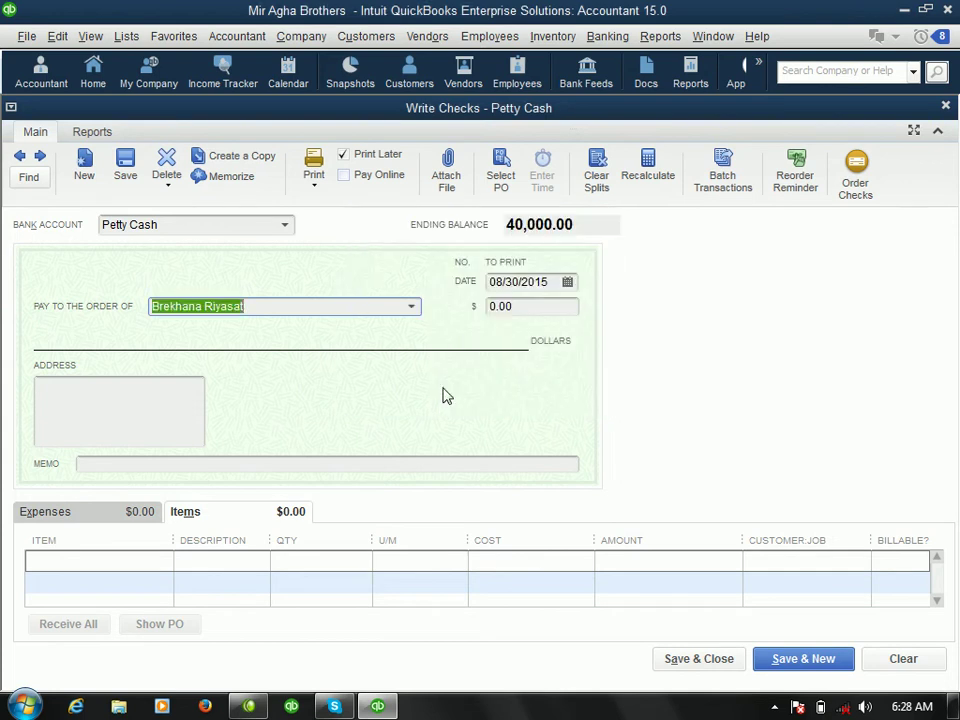
pyautogui.click(232, 517)
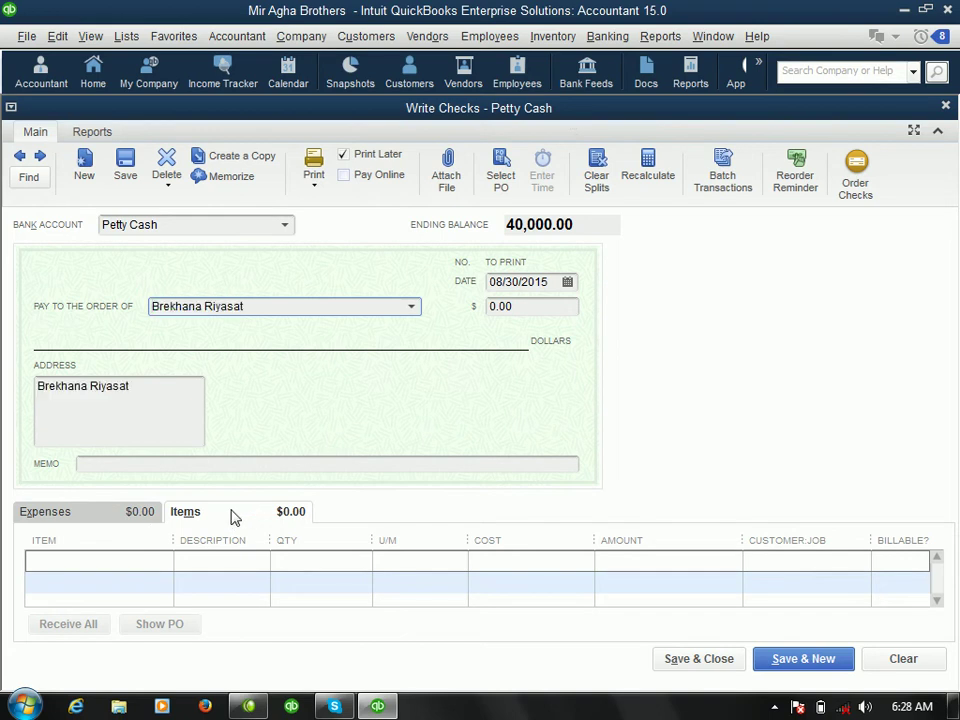
# - Add a 10,000.00 Operating Expenses:Electricity line on the Expenses tab
pyautogui.click(117, 521)
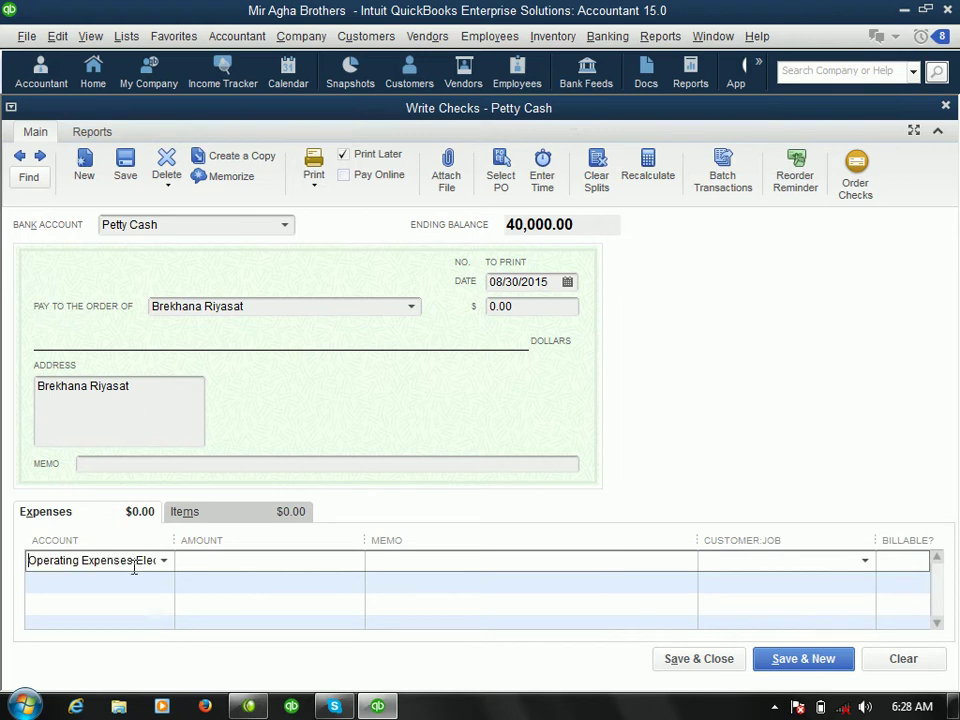
pyautogui.write('E')
pyautogui.click(134, 566)
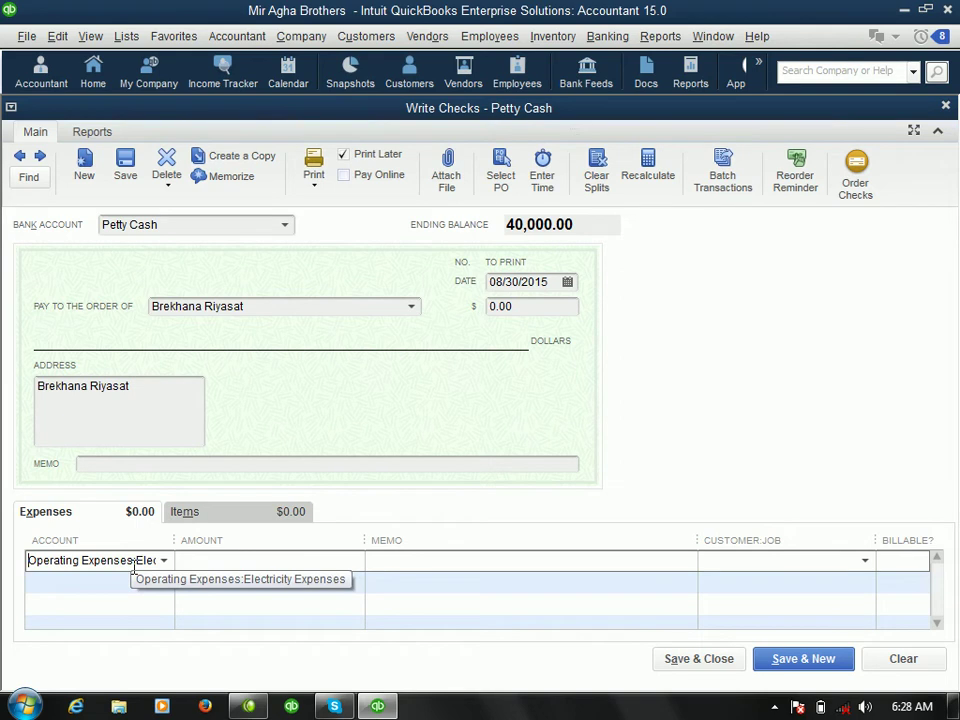
pyautogui.click(197, 566)
pyautogui.write('10000')
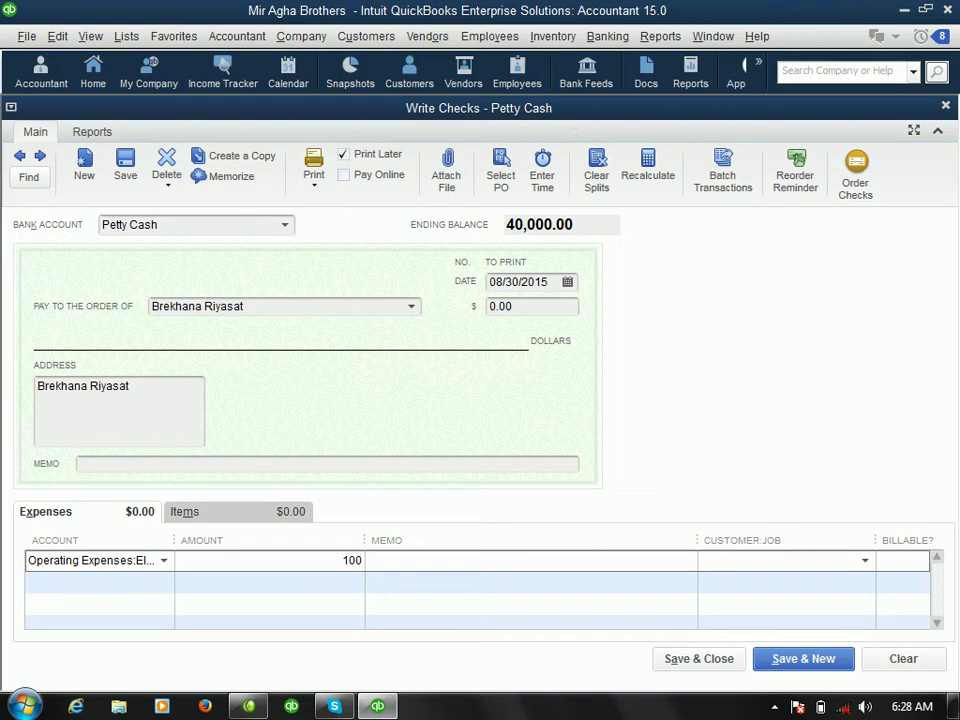
pyautogui.click(454, 613)
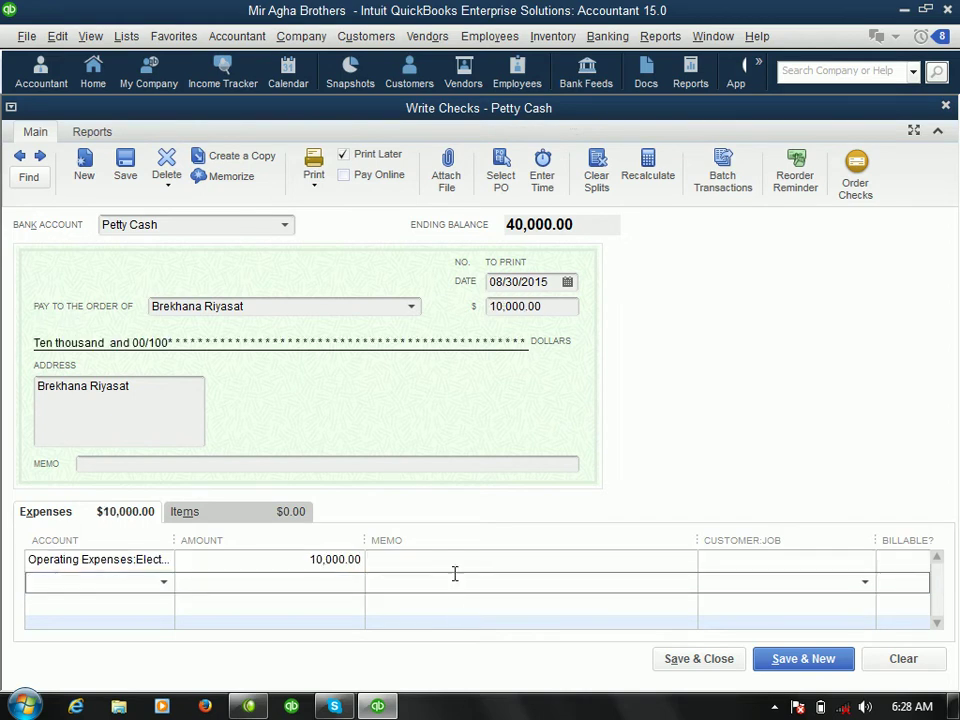
# - Give the electricity expense line the memo 'for the month of Feb 2015'
pyautogui.click(454, 564)
pyautogui.write('fo')
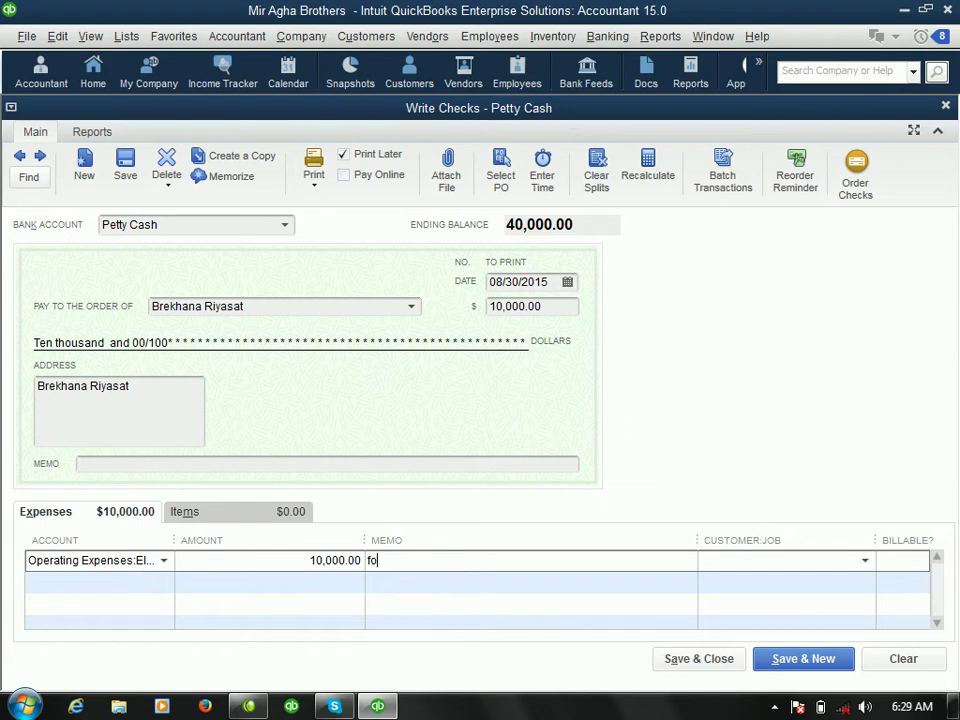
pyautogui.write('r the fmo')
pyautogui.press('BackSpace')
pyautogui.press('BackSpace')
pyautogui.press('BackSpace')
pyautogui.write('month of Feb')
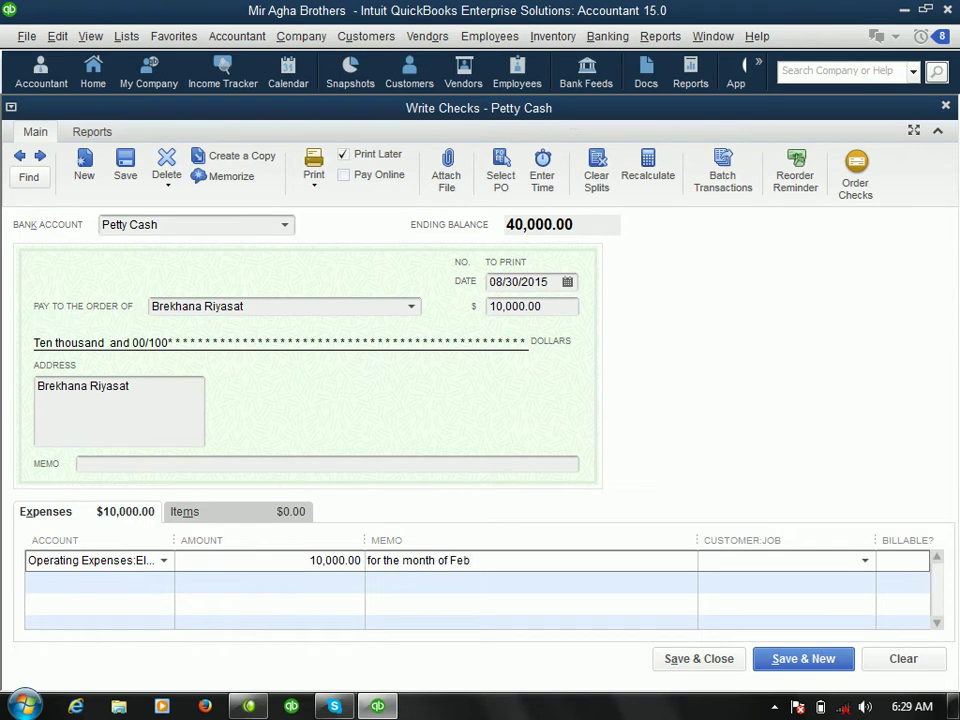
pyautogui.write(' 2015')
pyautogui.click(326, 470)
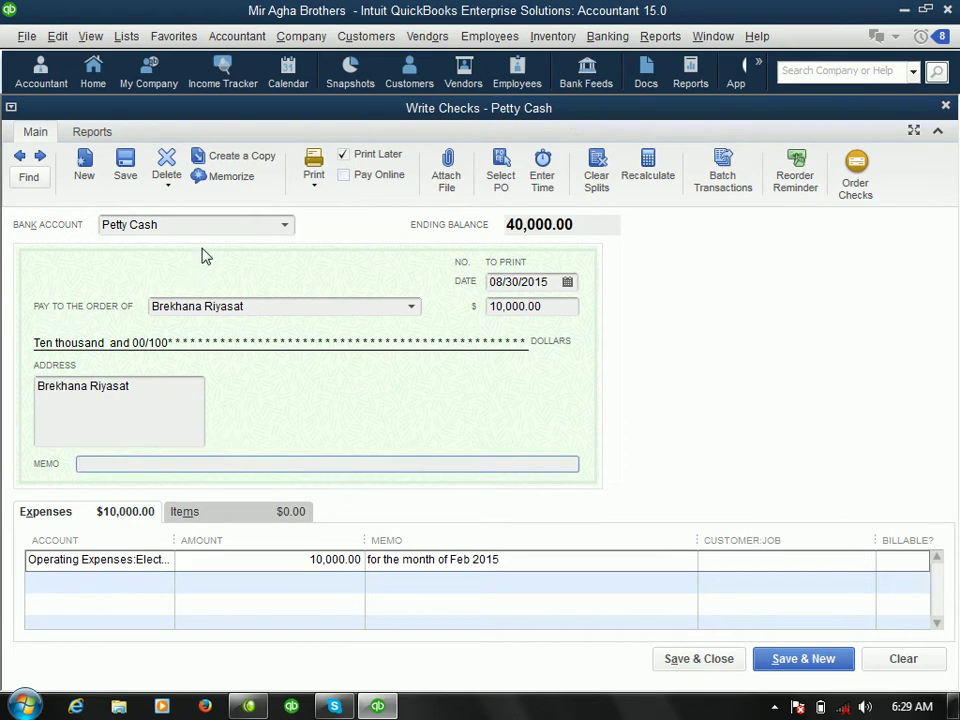
# - Switch the check's bank account to Cash at Bank:AIB Bank and save it
pyautogui.click(285, 226)
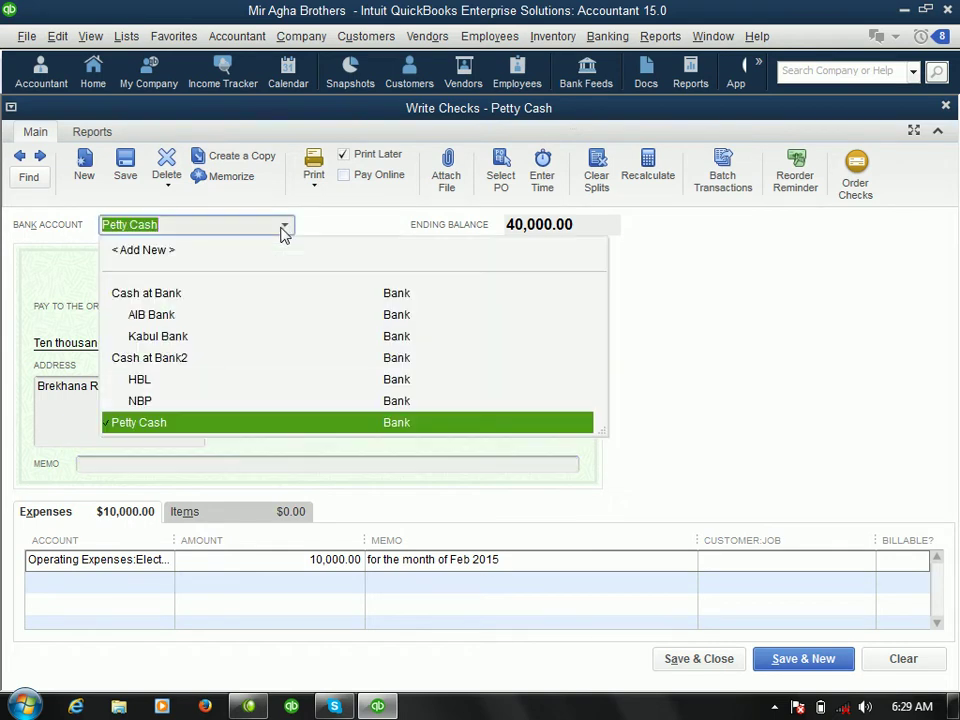
pyautogui.click(152, 316)
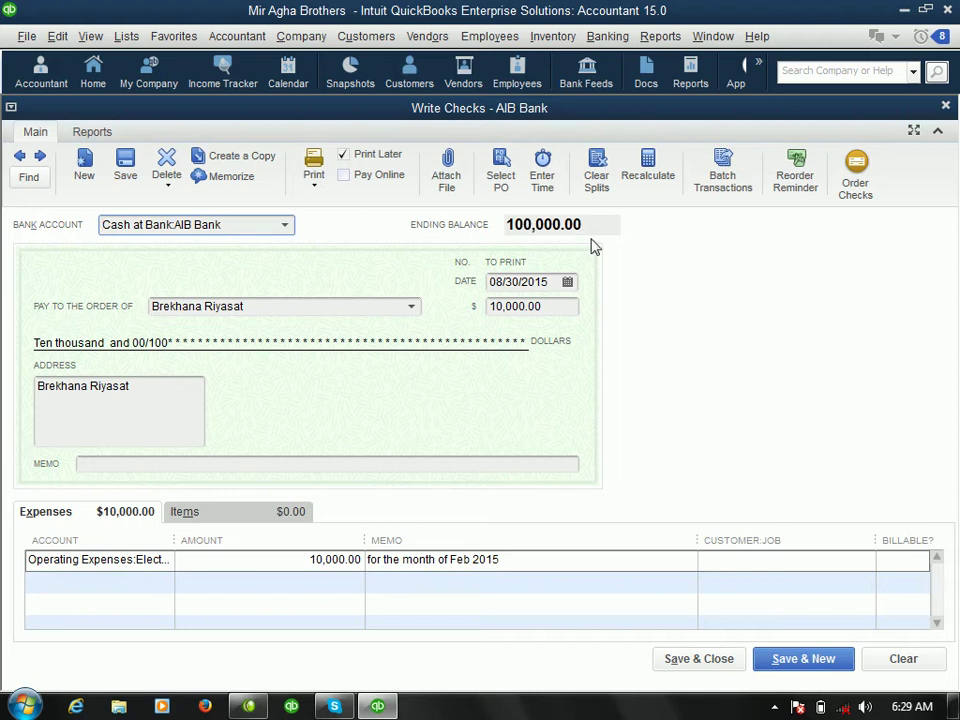
pyautogui.click(687, 667)
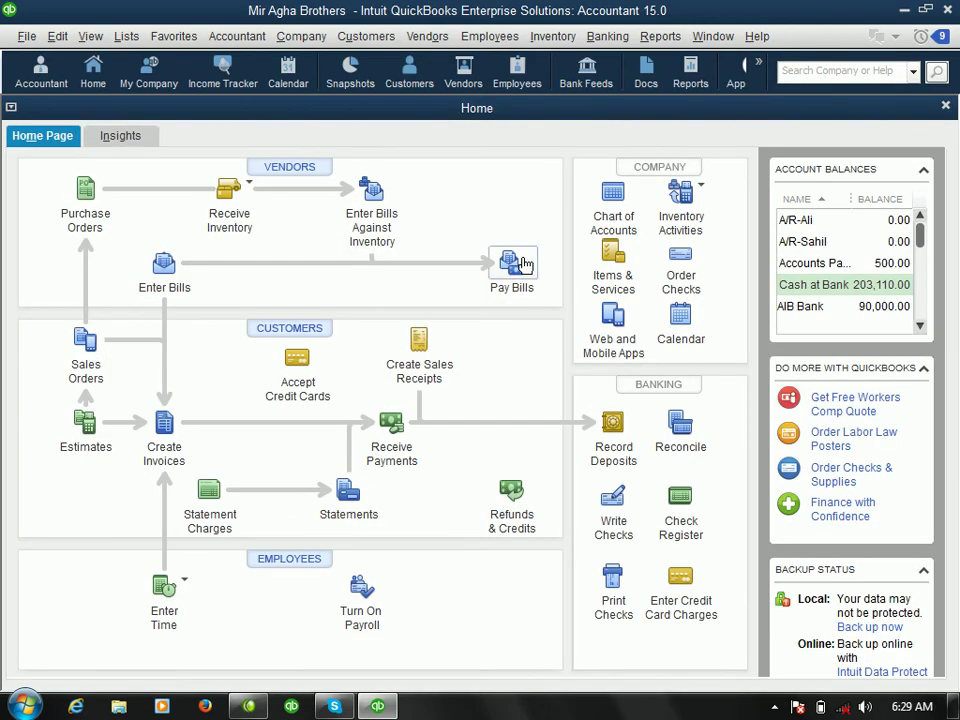
# - Open the Journal report for August 1 - 30, 2015 from Reports > Accountant & Taxes
pyautogui.click(660, 38)
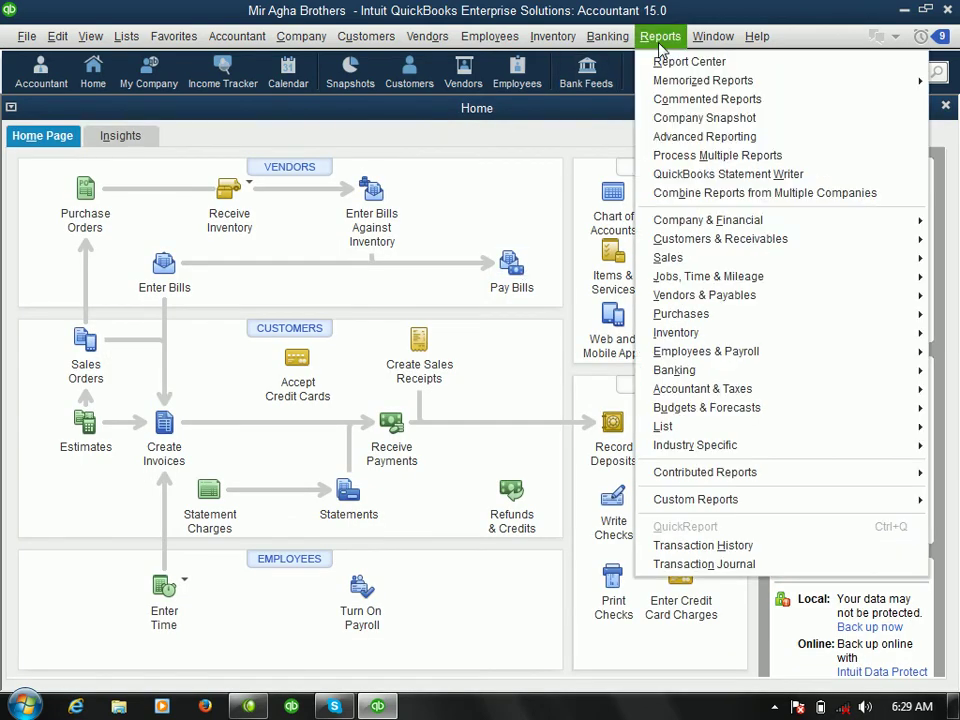
pyautogui.press('Up')
pyautogui.press('Up')
pyautogui.press('Up')
pyautogui.press('Up')
pyautogui.press('Up')
pyautogui.press('Up')
pyautogui.press('Up')
pyautogui.press('Up')
pyautogui.press('Up')
pyautogui.press('Up')
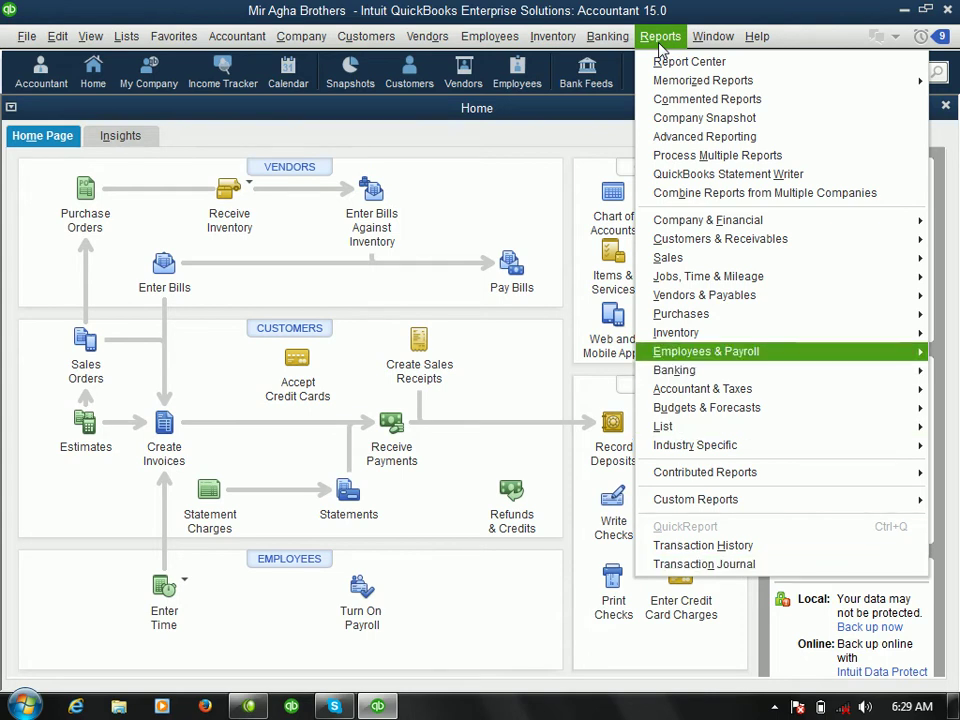
pyautogui.press('Up')
pyautogui.press('Down')
pyautogui.press('Down')
pyautogui.press('Right')
pyautogui.press('Up')
pyautogui.press('Up')
pyautogui.press('Up')
pyautogui.press('Up')
pyautogui.press('Up')
pyautogui.press('Up')
pyautogui.press('Up')
pyautogui.press('Up')
pyautogui.press('Up')
pyautogui.press('Up')
pyautogui.press('Up')
pyautogui.press('Up')
pyautogui.press('Up')
pyautogui.press('Down')
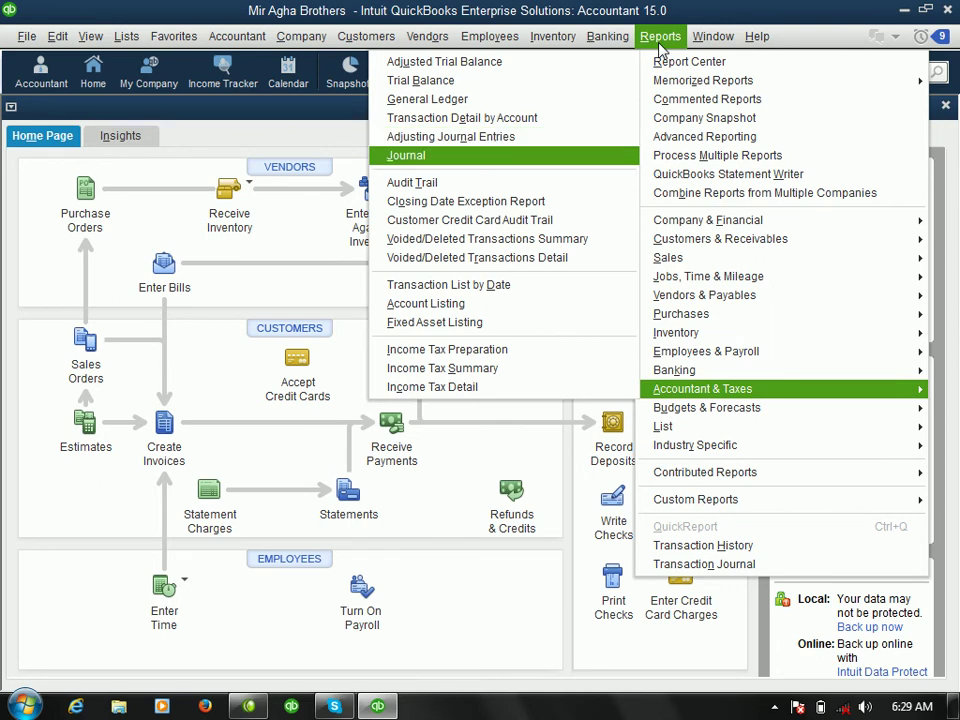
pyautogui.press('Return')
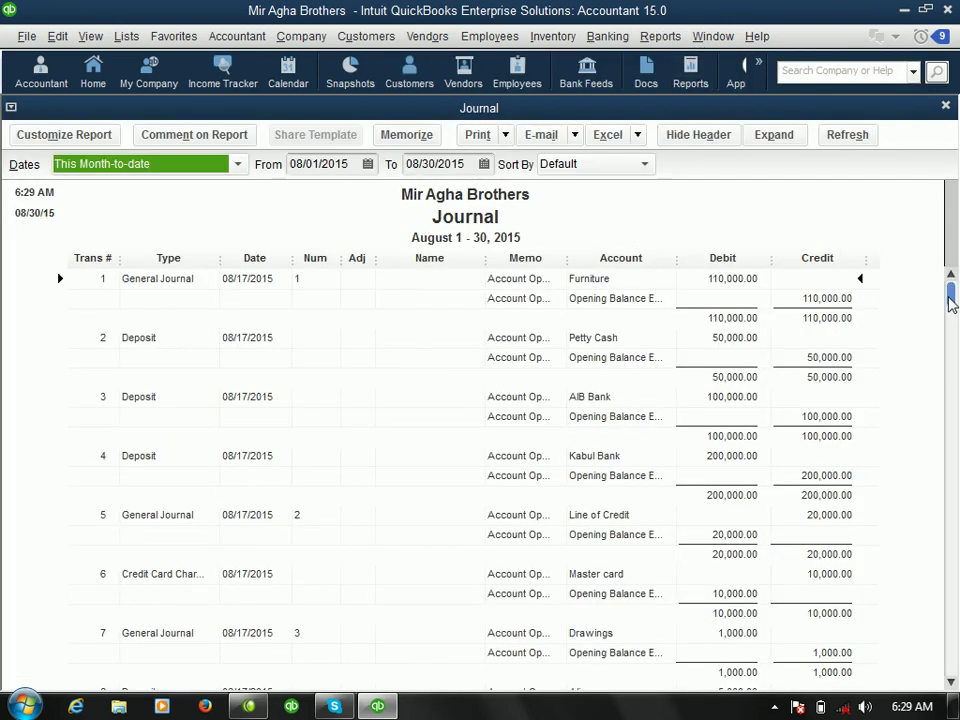
# - Scroll the Journal report down to transaction 38, the AIB Bank check, then close the report
pyautogui.moveTo(951, 292); pyautogui.dragTo(951, 660)
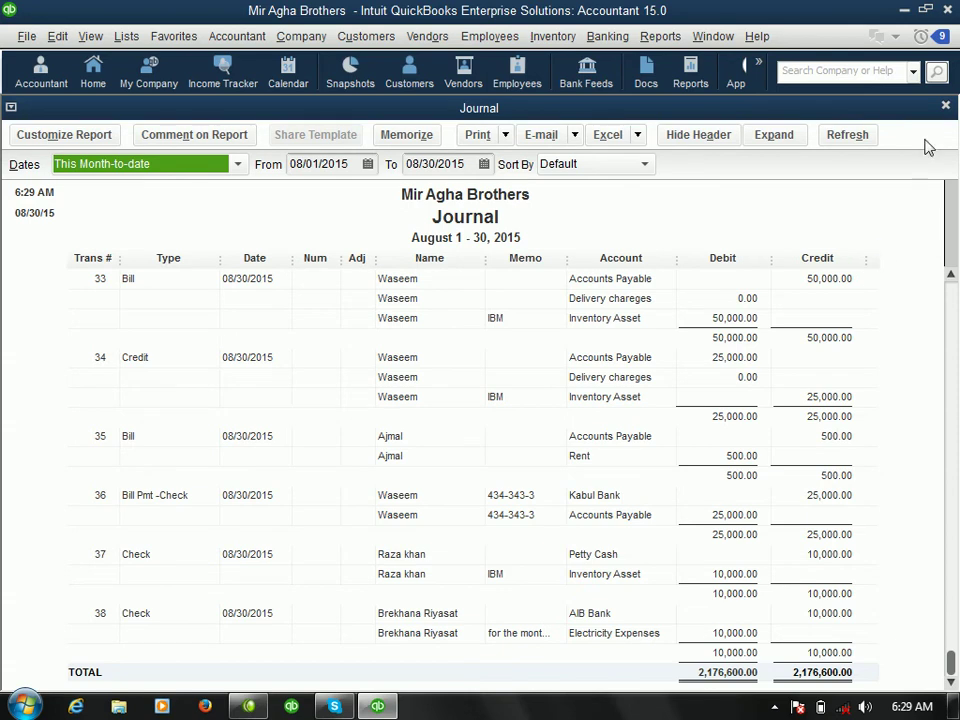
pyautogui.click(945, 107)
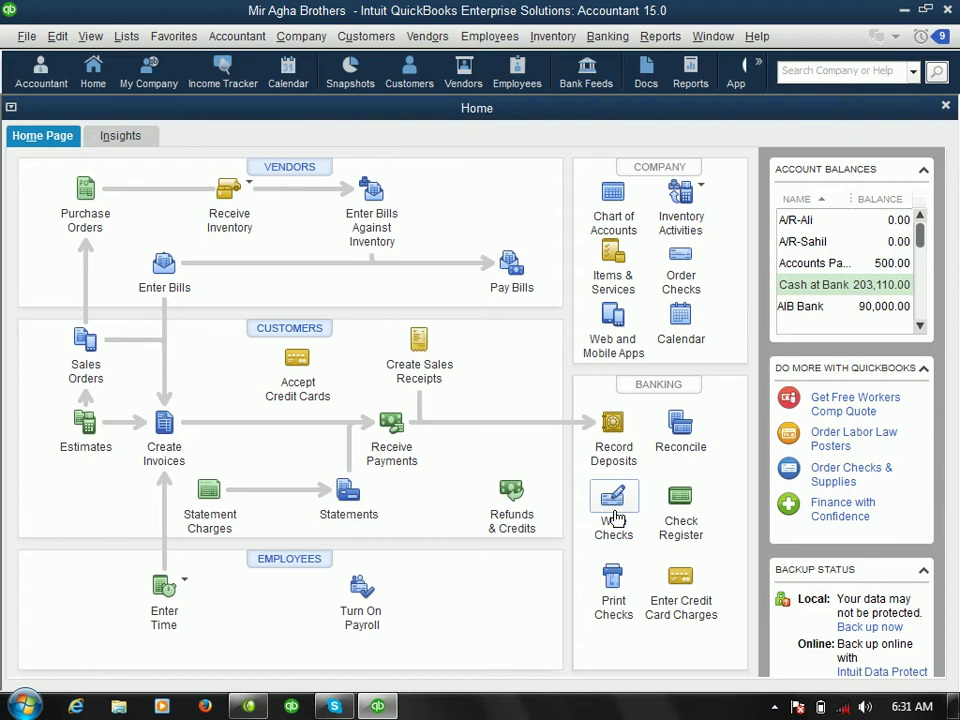
# - Open the Cash at Bank:AIB Bank check register to view the 10,000.00 check and 90,000.00 balance
pyautogui.click(686, 498)
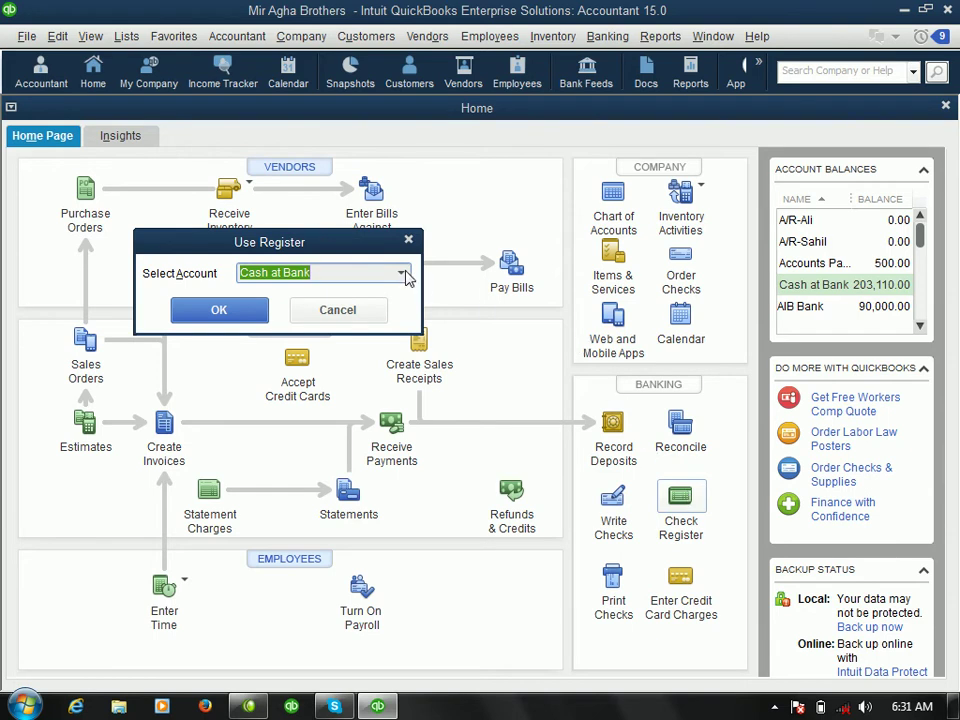
pyautogui.click(401, 273)
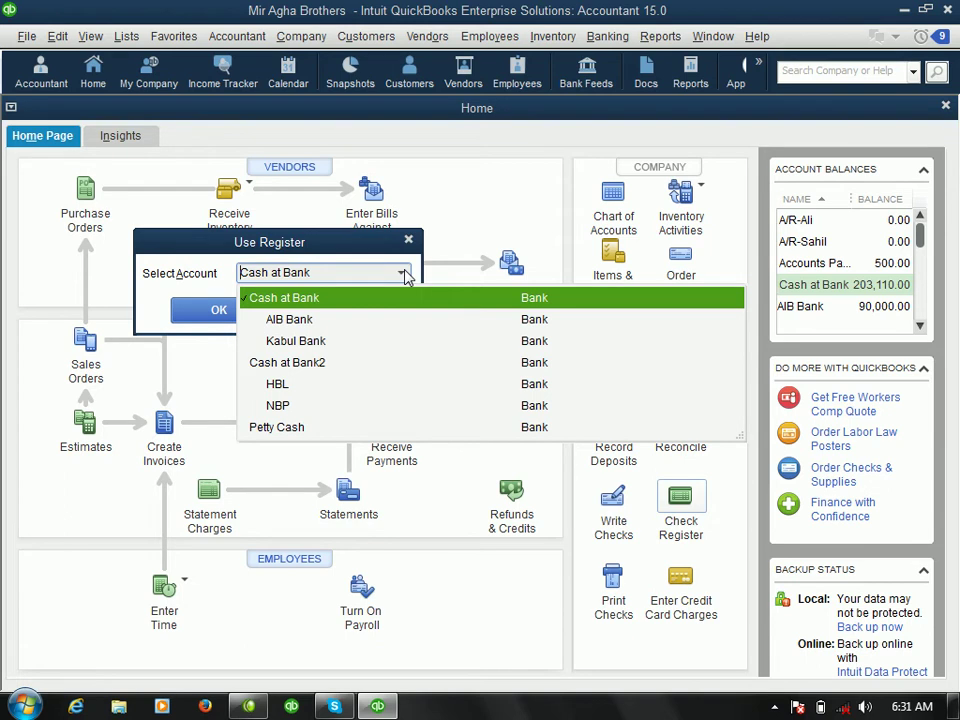
pyautogui.click(312, 328)
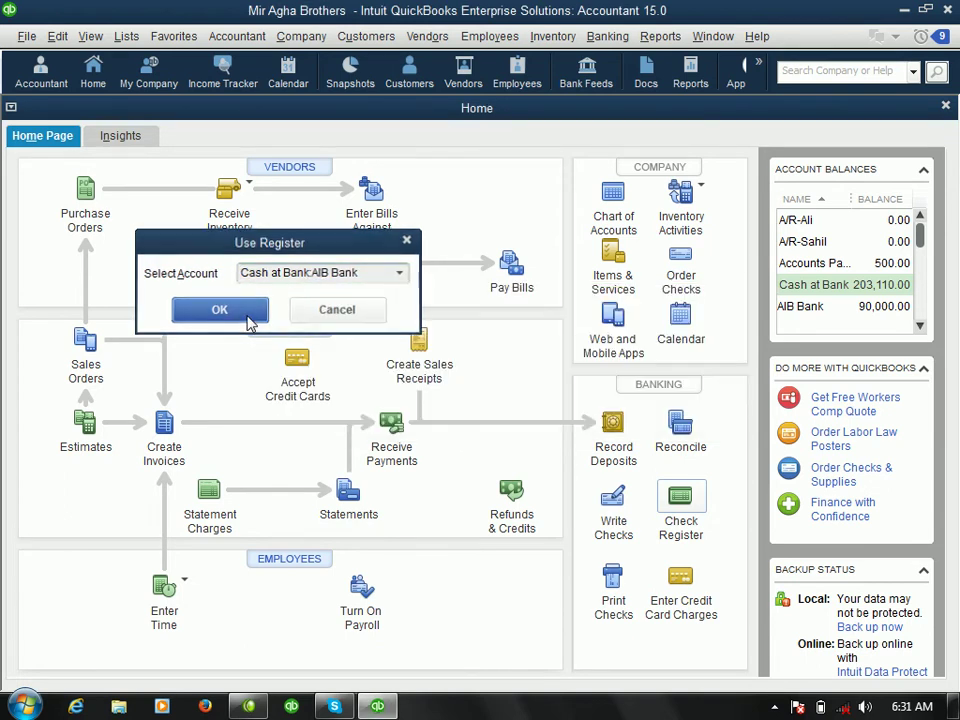
pyautogui.click(249, 318)
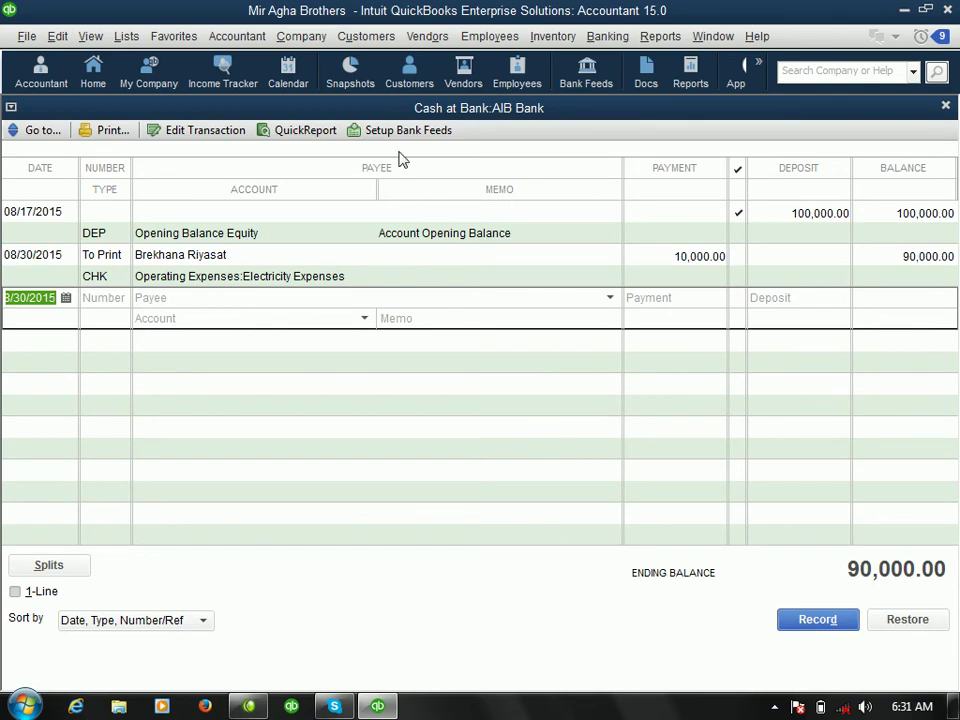
# - View the AIB Bank register in 1-Line mode, then close it
pyautogui.click(16, 592)
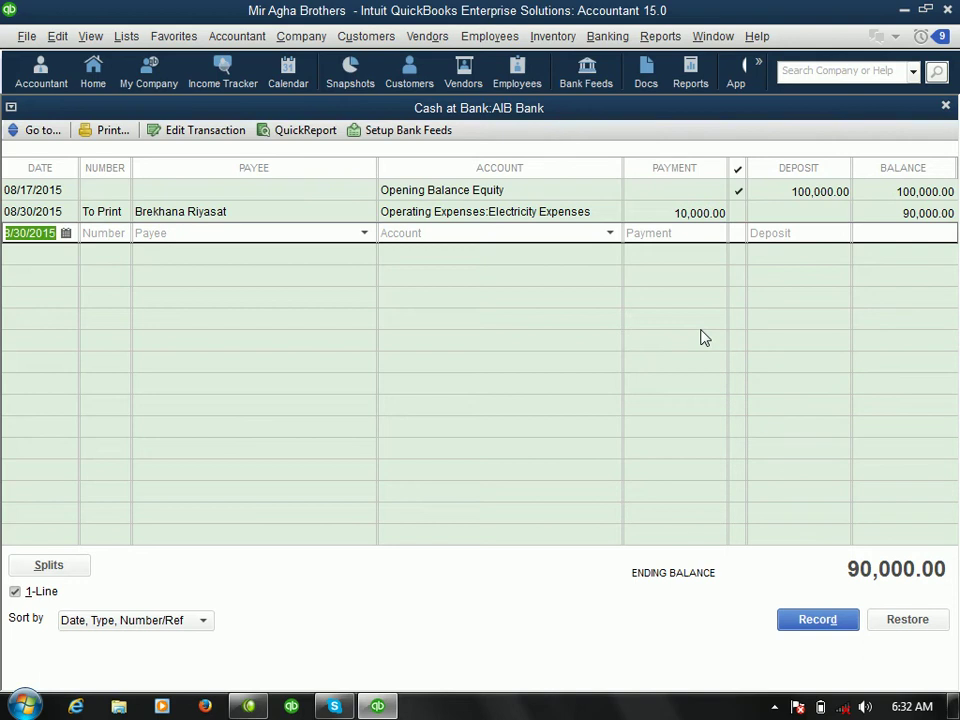
pyautogui.click(946, 106)
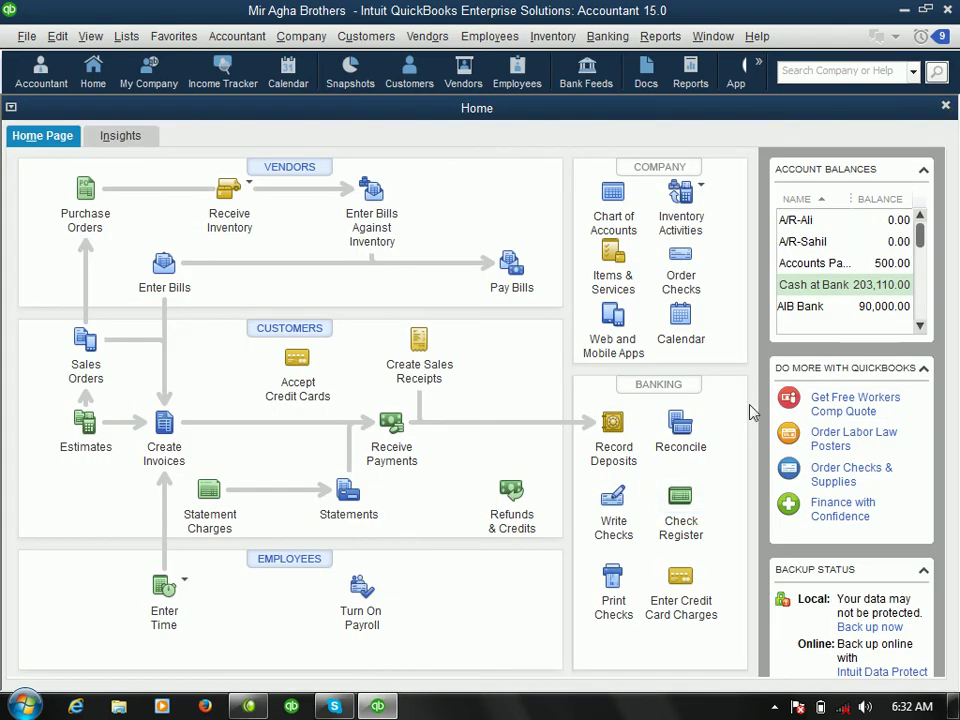
# - Open the Petty Cash check register, showing the 10,000.00 check and 40,000.00 ending balance
pyautogui.click(680, 510)
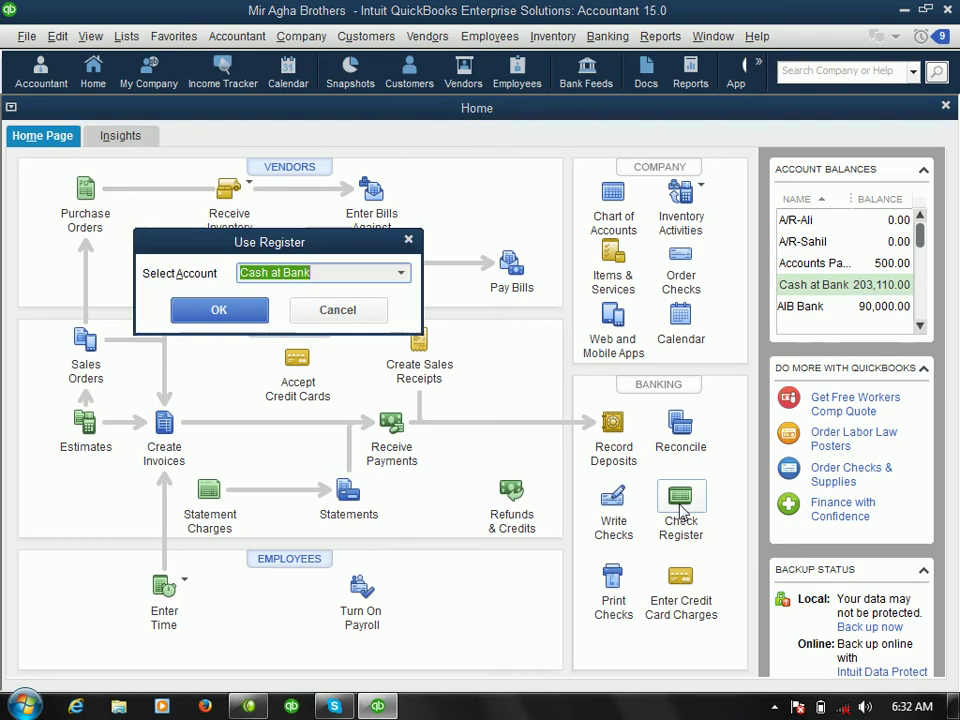
pyautogui.click(403, 275)
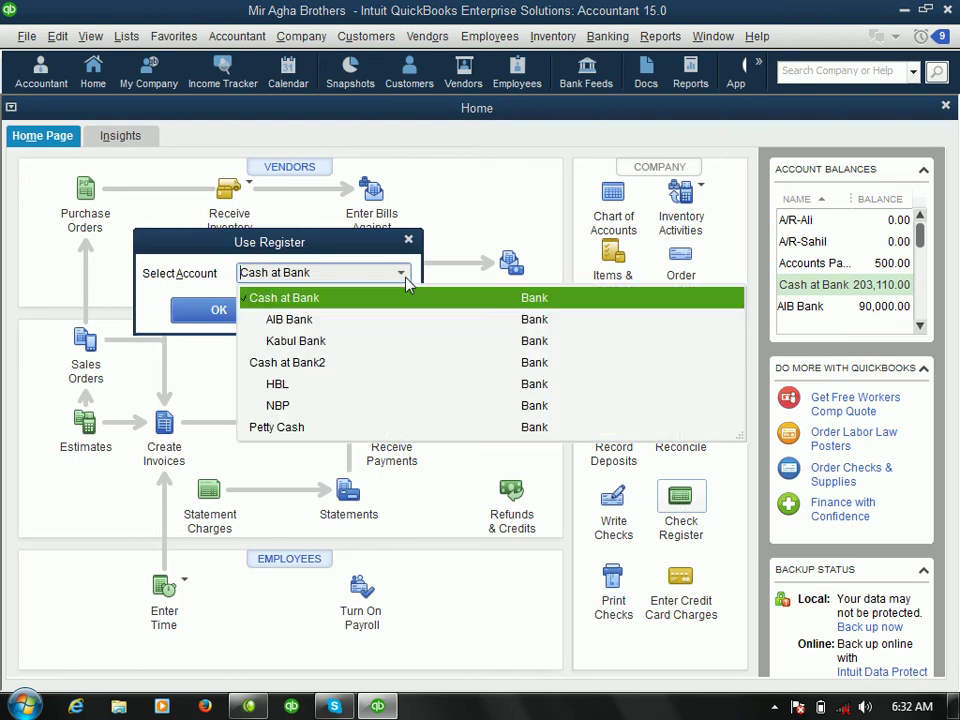
pyautogui.click(296, 427)
pyautogui.click(219, 310)
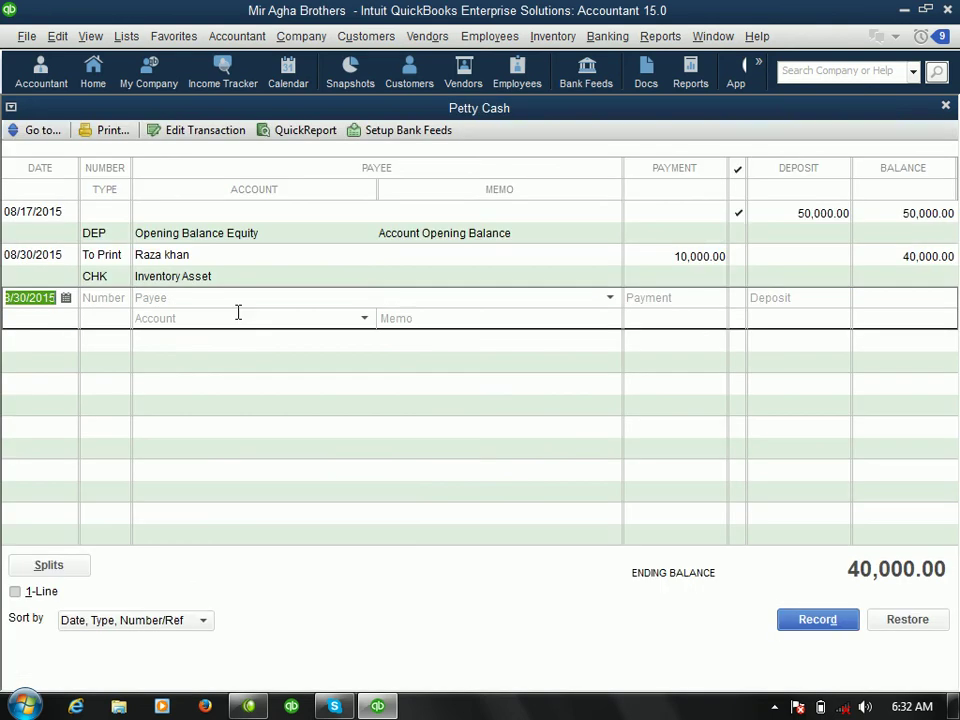
# - Inspect the Petty Cash register with the 1-Line and Splits views toggled, then close it
pyautogui.click(15, 592)
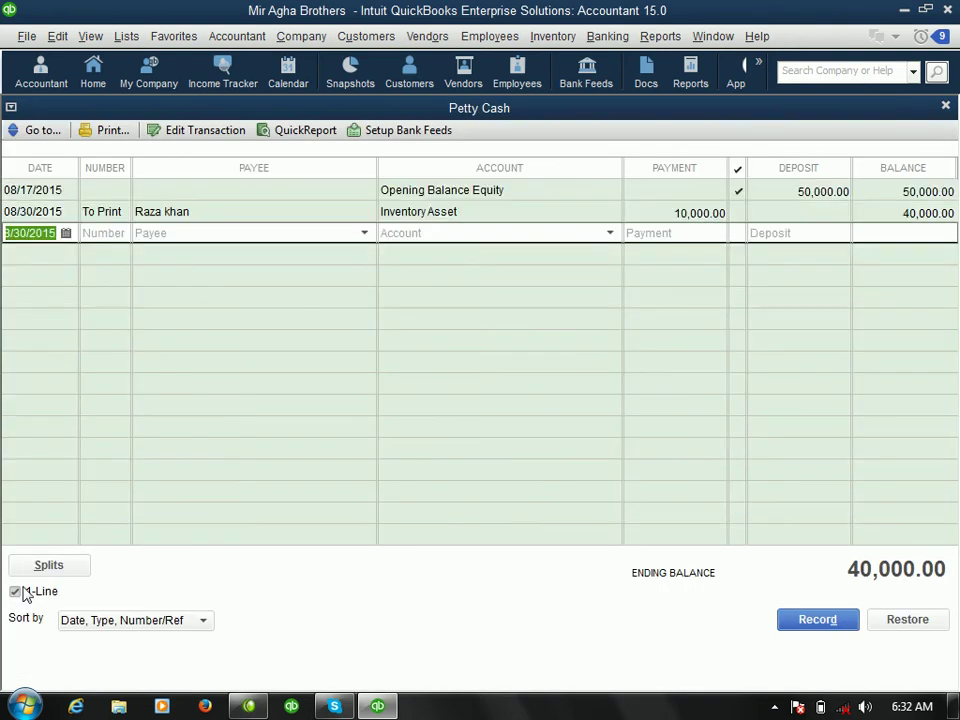
pyautogui.click(60, 566)
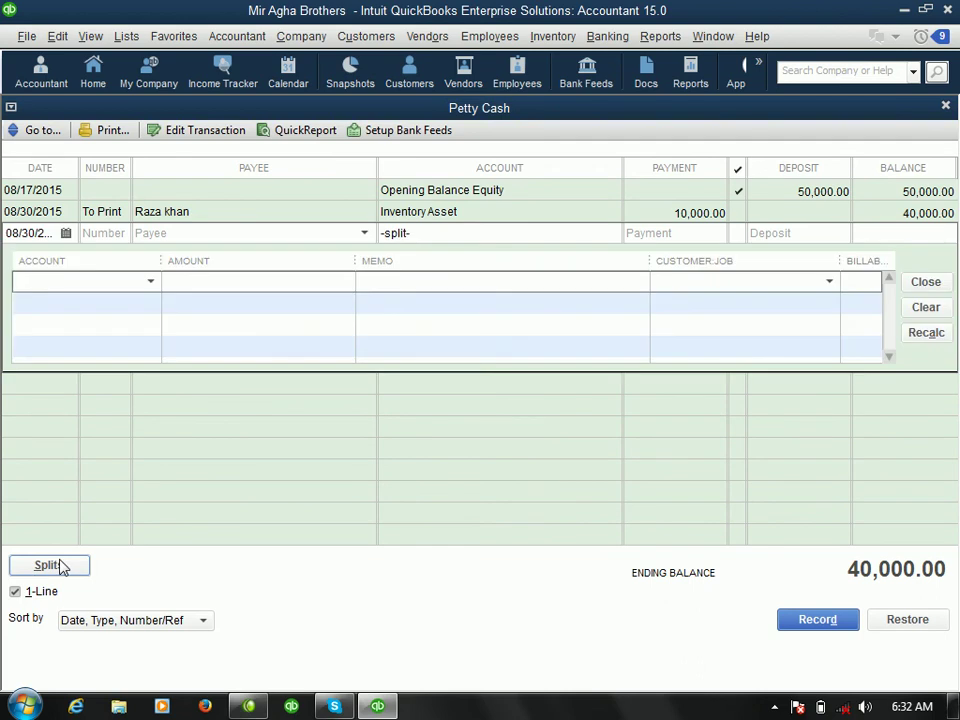
pyautogui.click(28, 594)
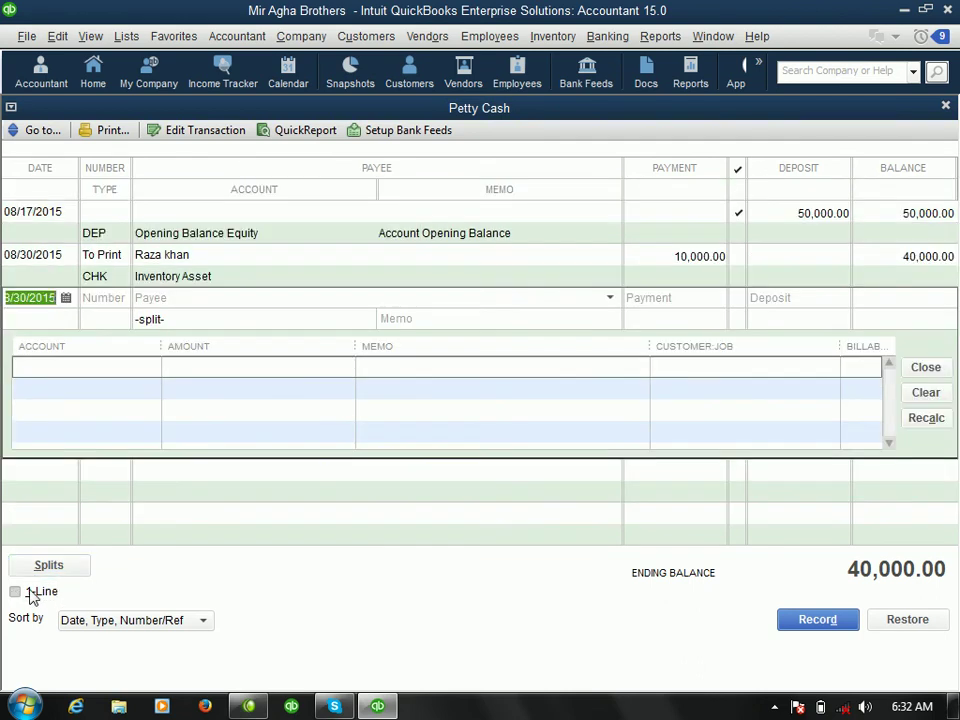
pyautogui.click(49, 566)
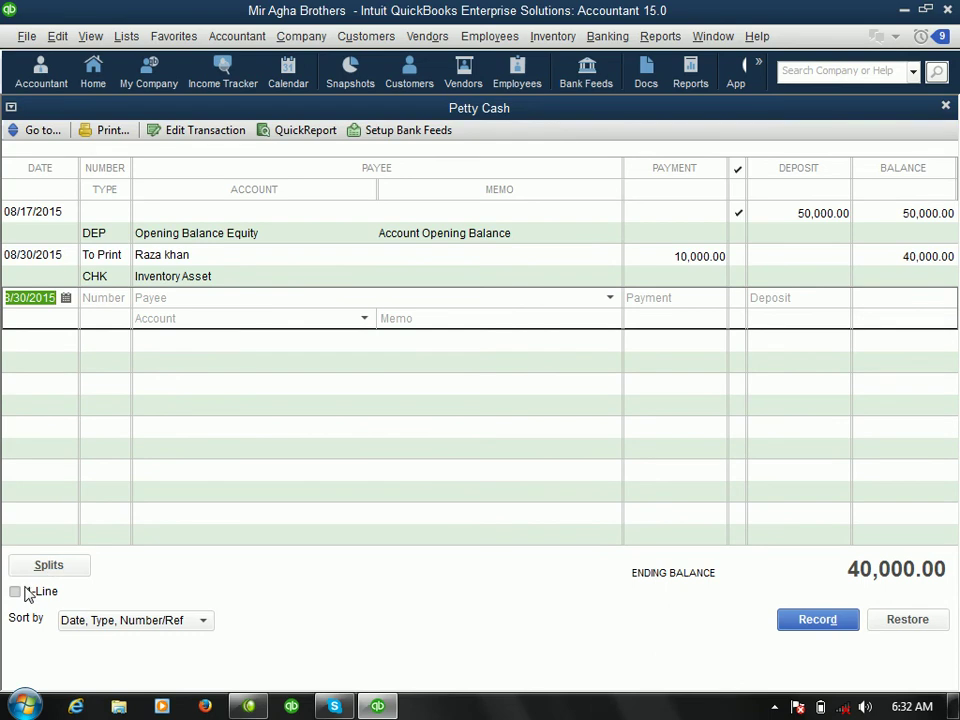
pyautogui.click(16, 592)
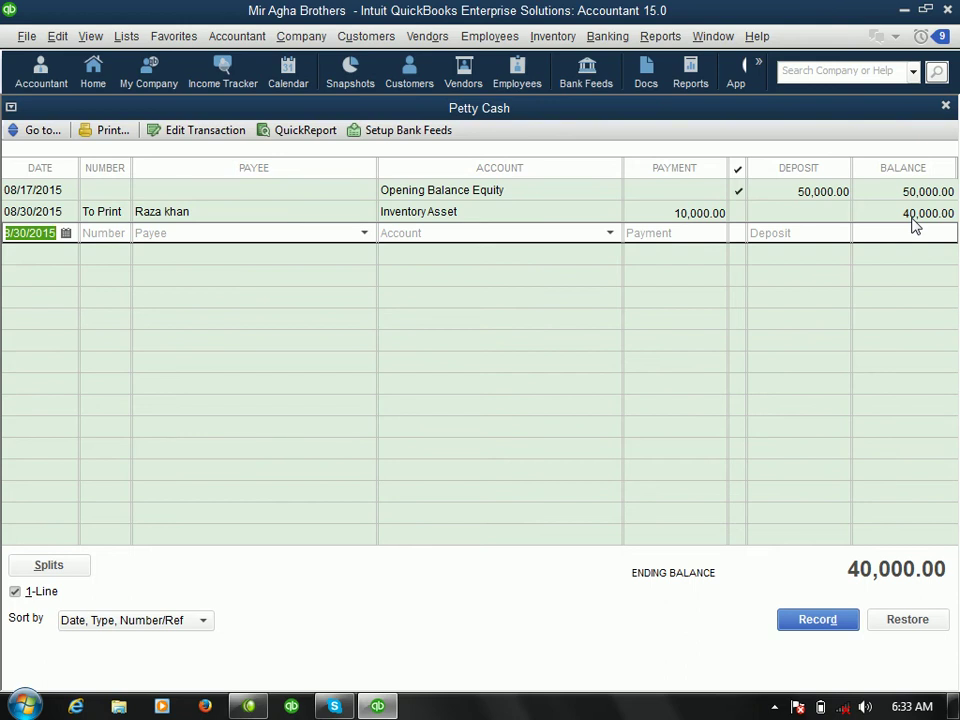
pyautogui.click(945, 106)
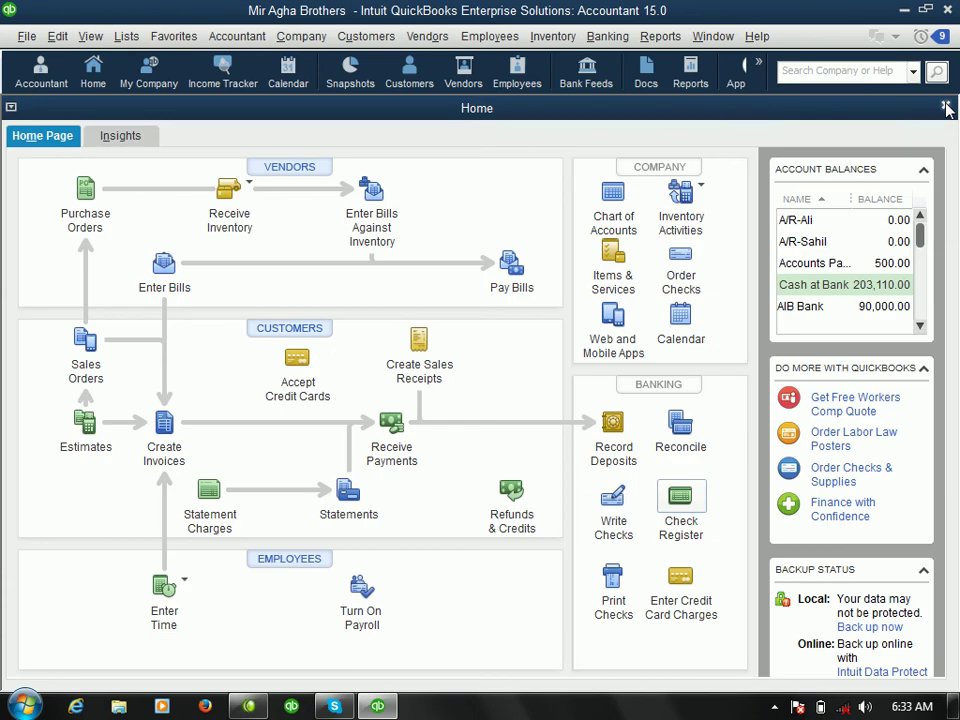
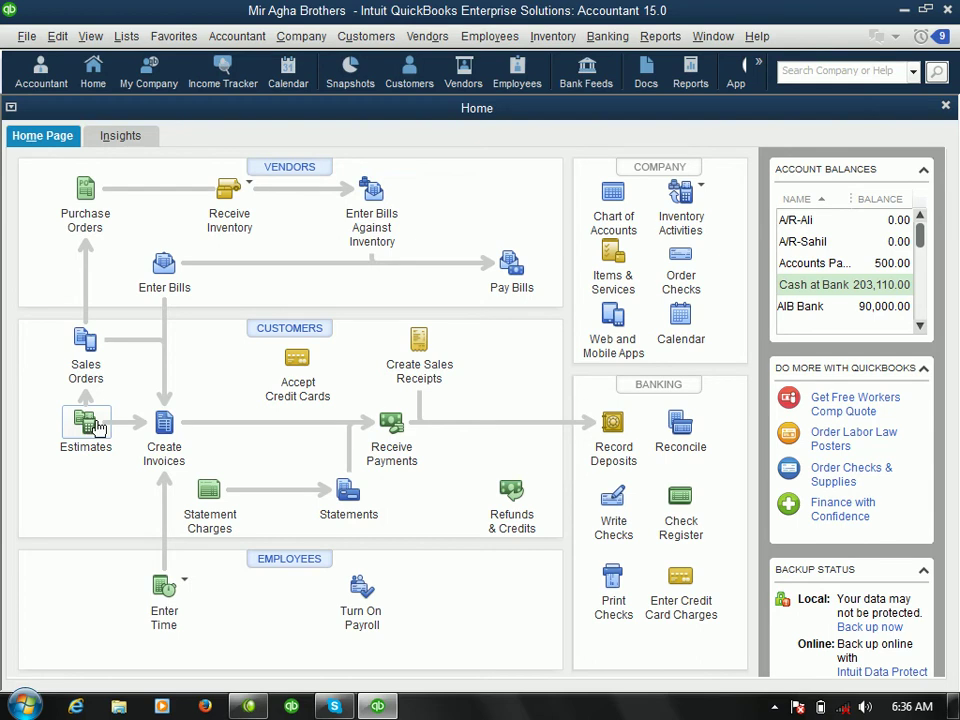
# - Start a new estimate and enter a new customer's name as its Customer:Job
pyautogui.click(97, 426)
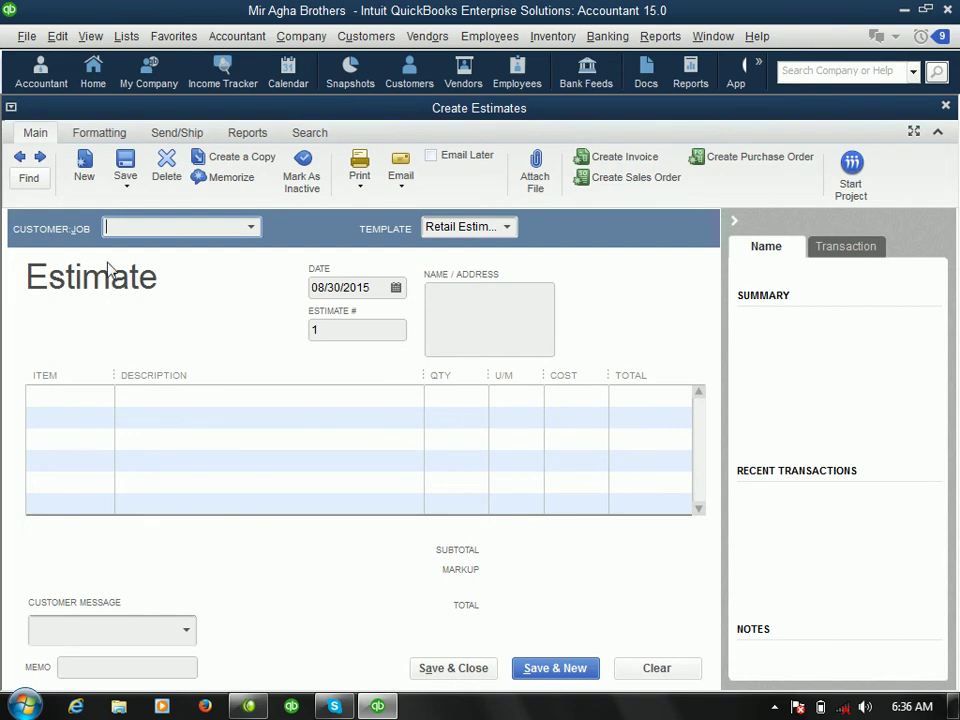
pyautogui.click(252, 228)
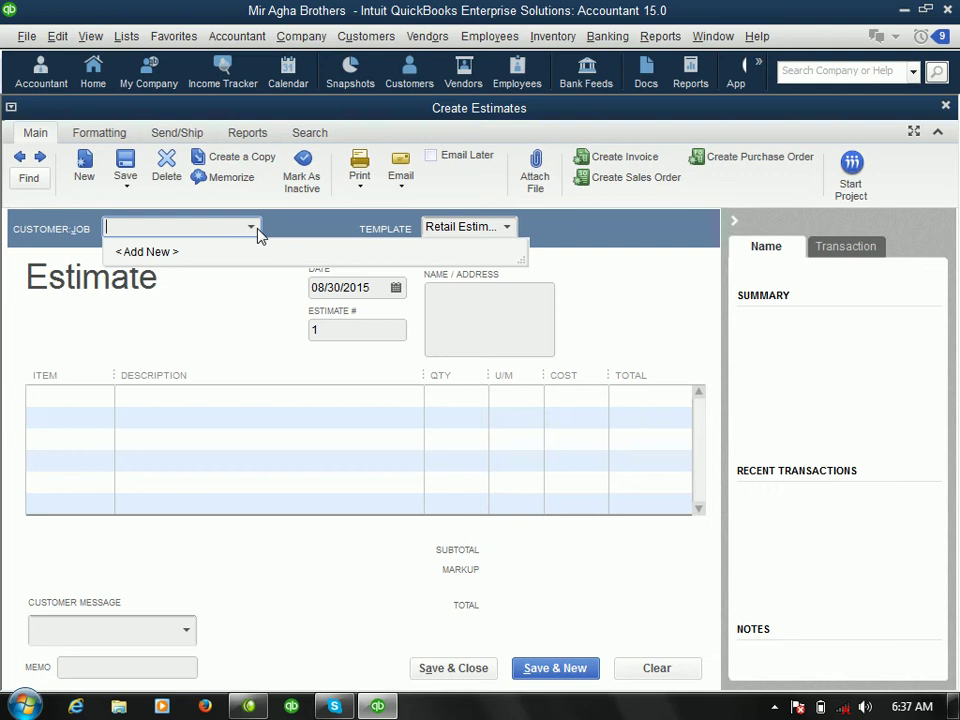
pyautogui.write('Rohullah')
pyautogui.press('Tab')
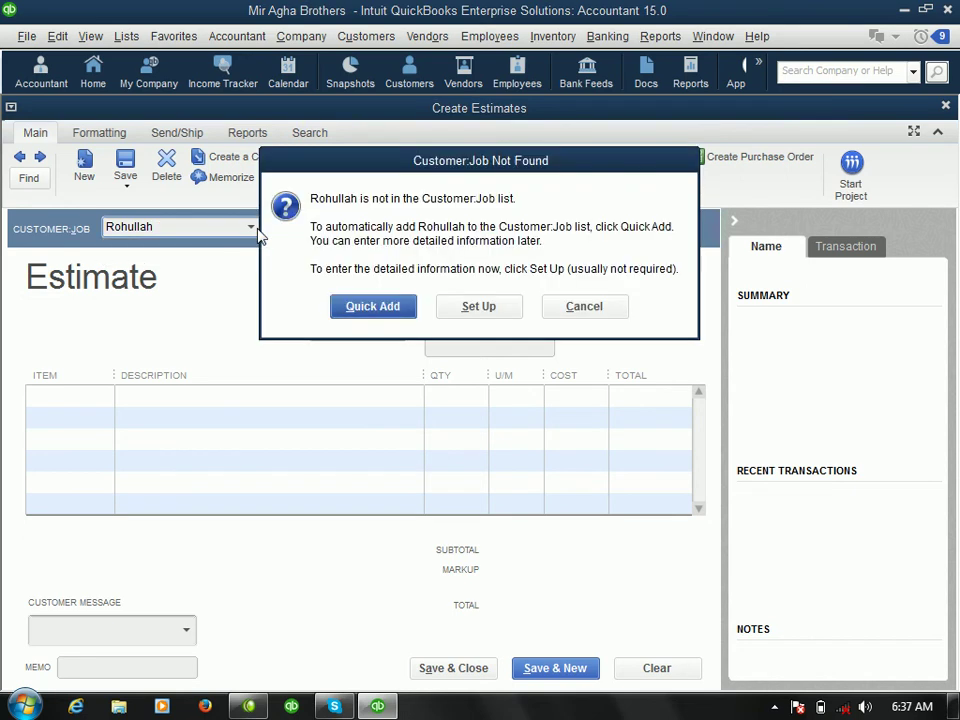
# - Set up the new customer after reviewing its Payment, Sales Tax, Additional and Job Info tabs
pyautogui.click(478, 306)
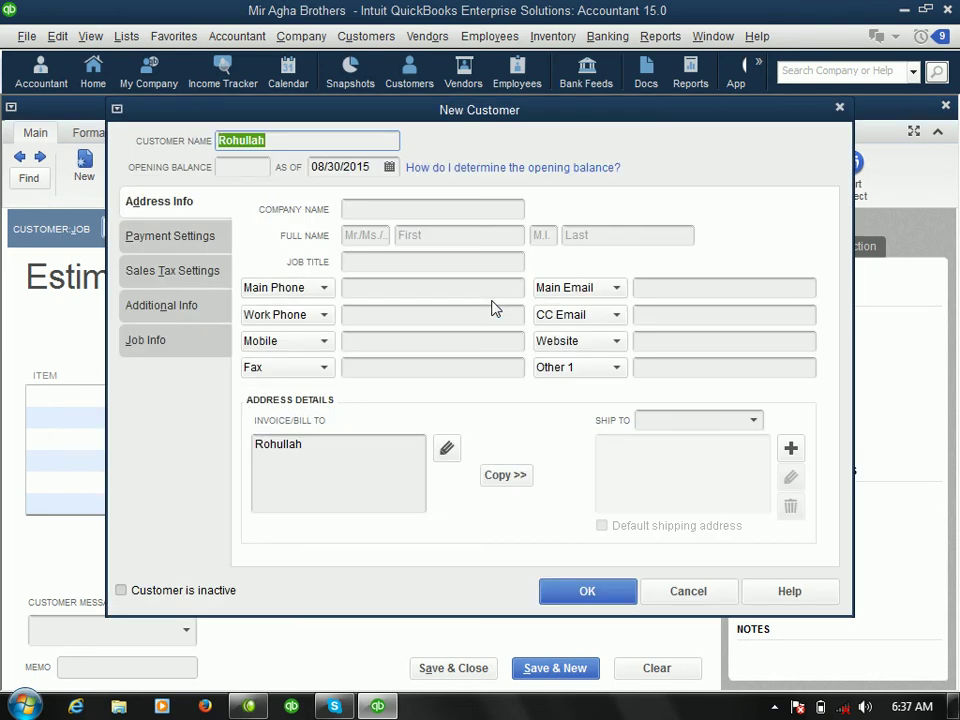
pyautogui.click(157, 240)
pyautogui.click(158, 271)
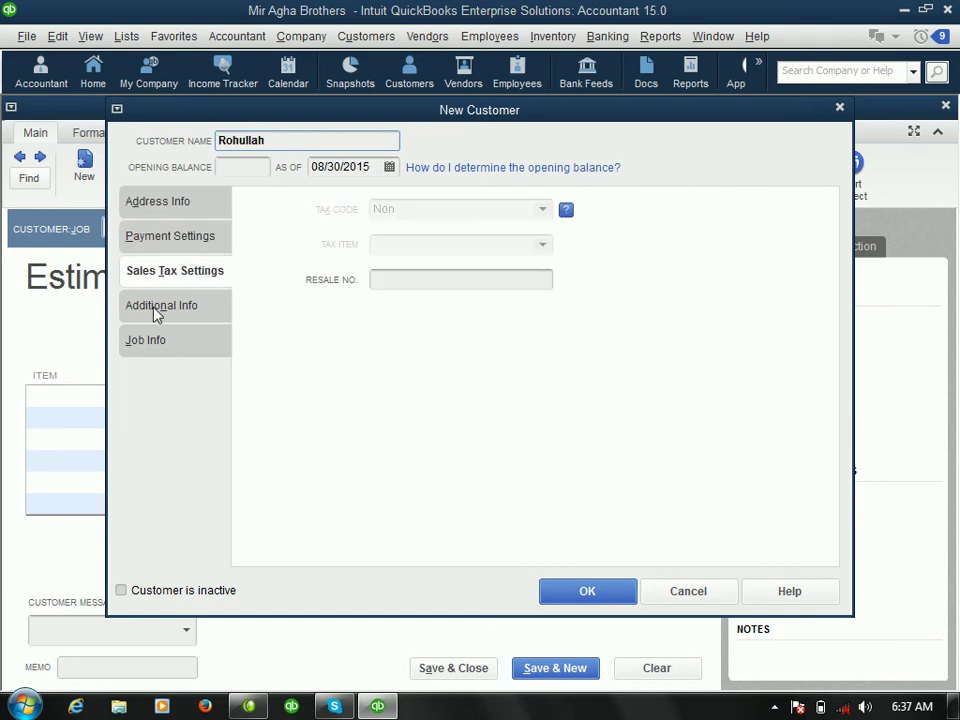
pyautogui.click(157, 312)
pyautogui.click(154, 342)
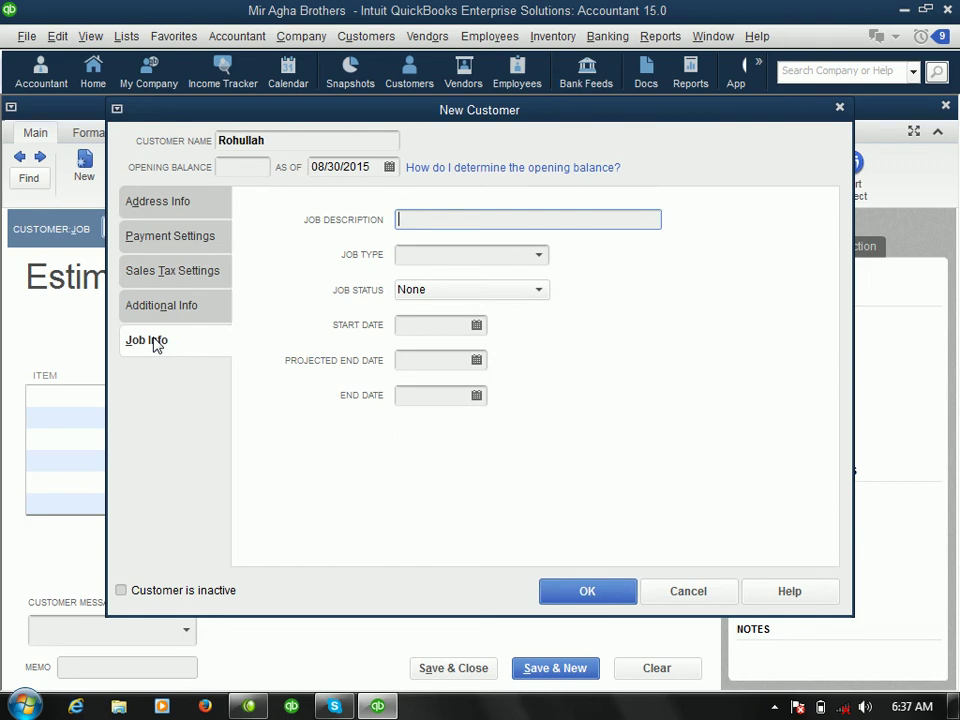
pyautogui.click(167, 207)
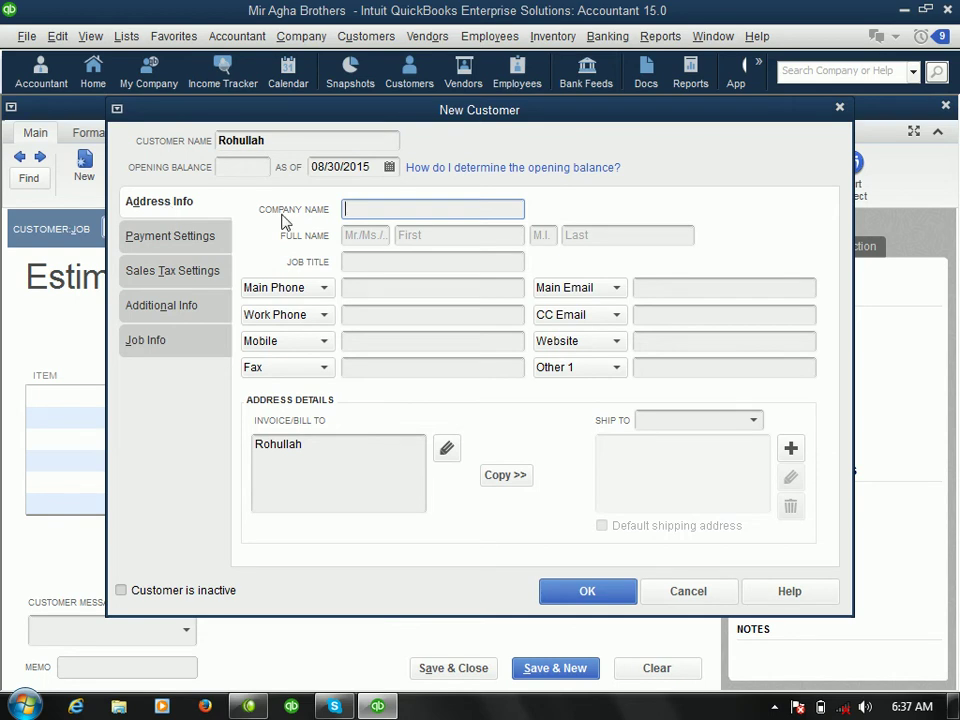
pyautogui.click(587, 594)
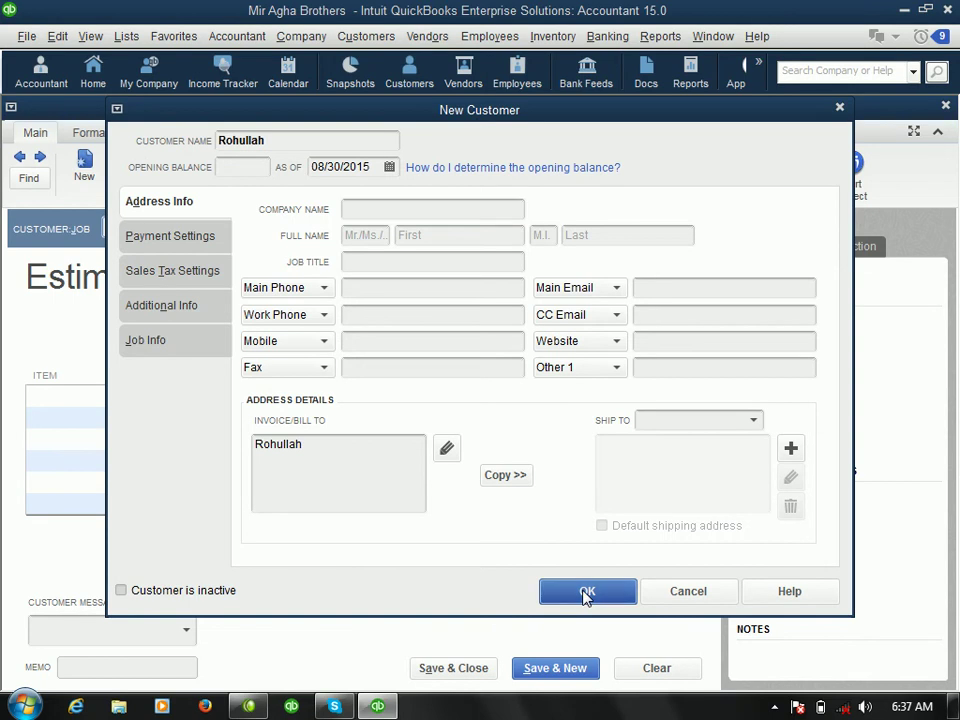
pyautogui.click(98, 400)
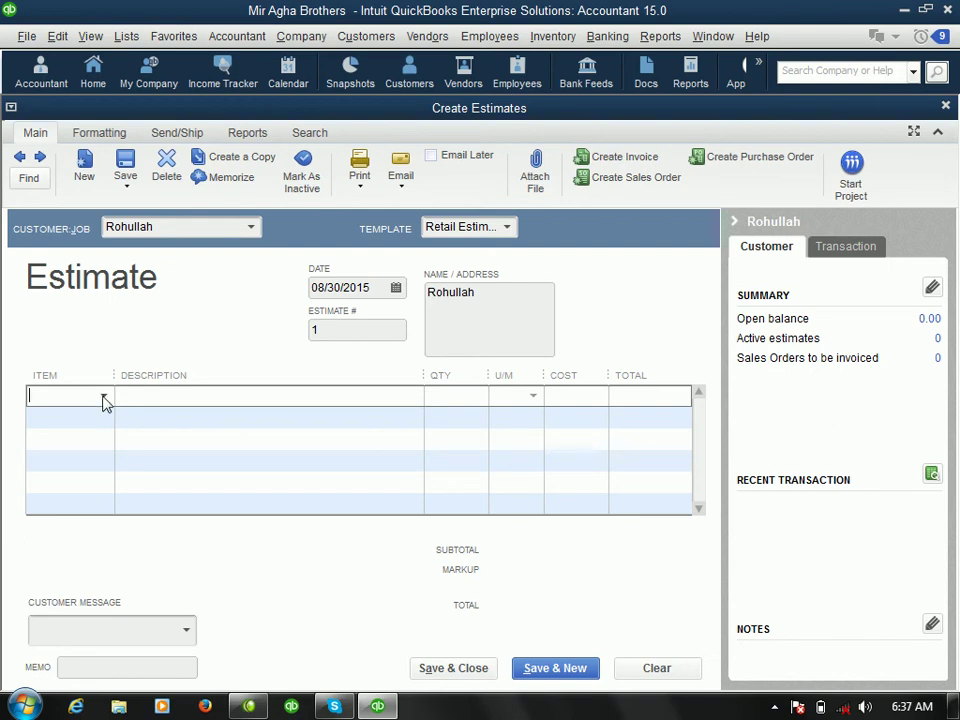
# - Add CPU as the first estimate line and Monitor as the second
pyautogui.click(105, 398)
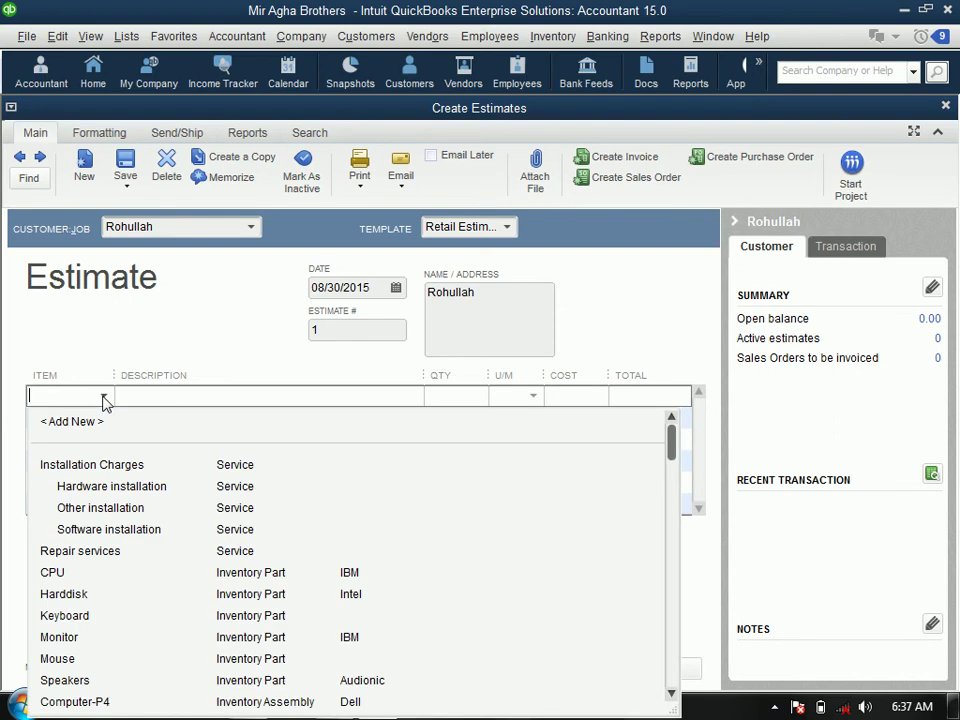
pyautogui.write('c')
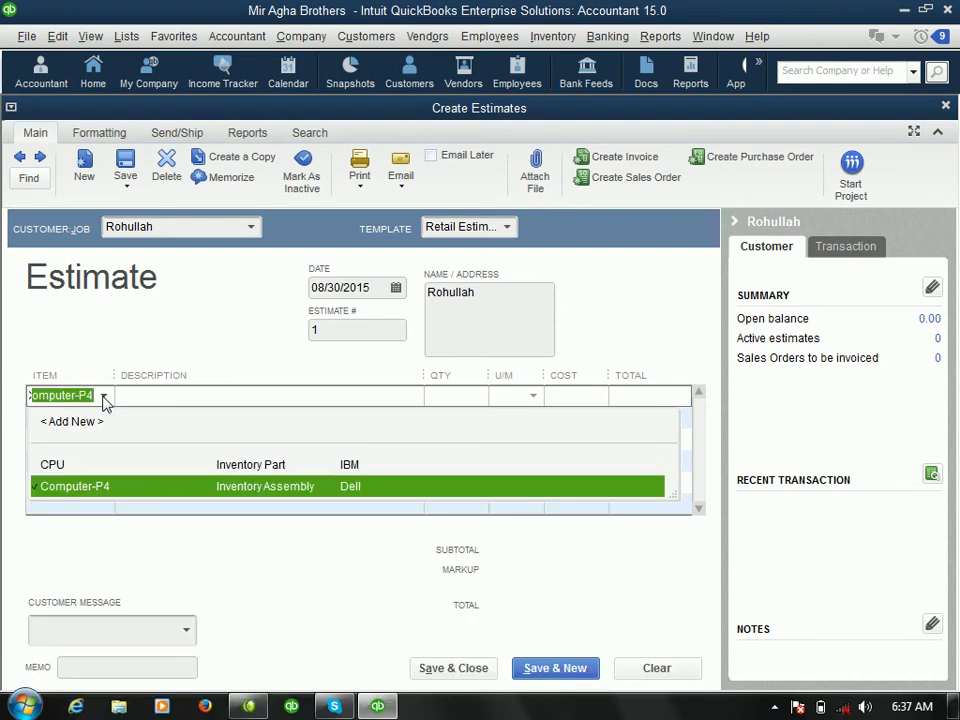
pyautogui.press('Up')
pyautogui.press('Return')
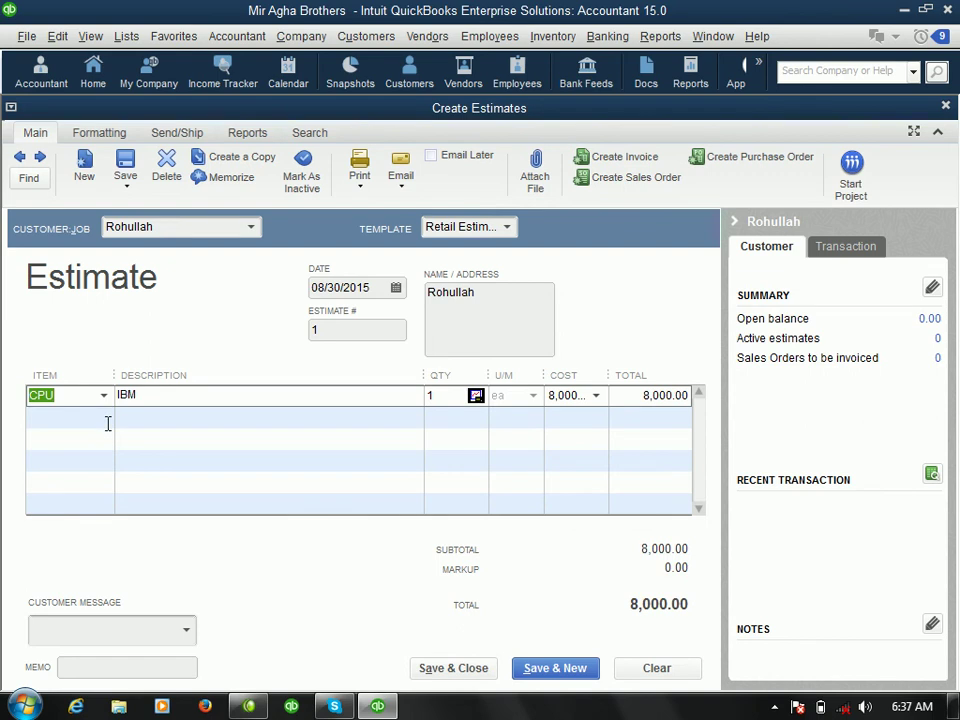
pyautogui.click(107, 420)
pyautogui.click(105, 419)
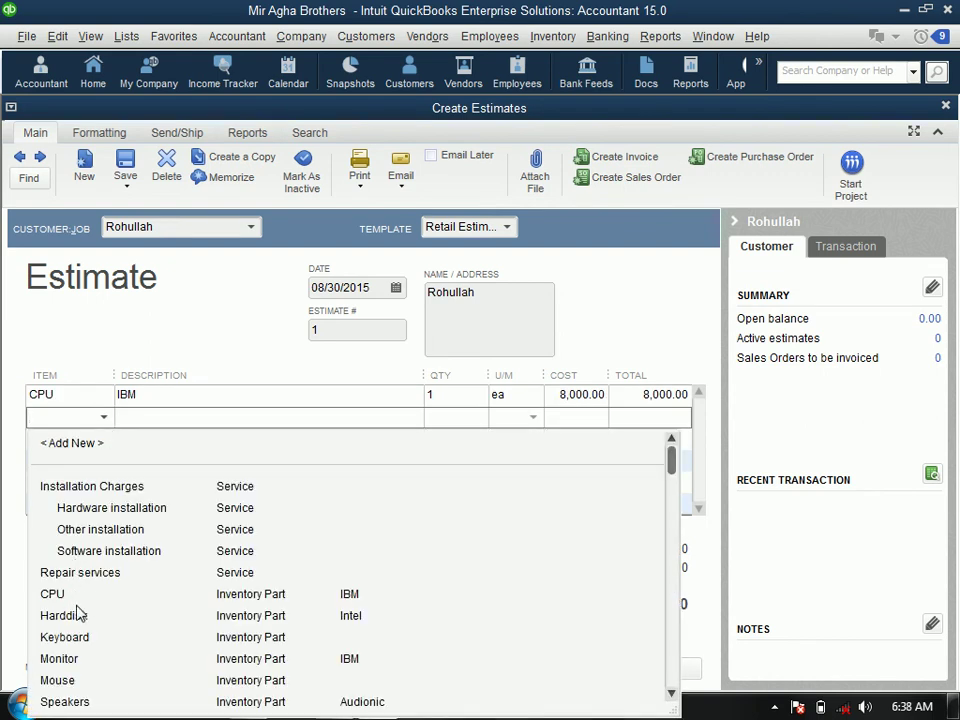
pyautogui.click(68, 660)
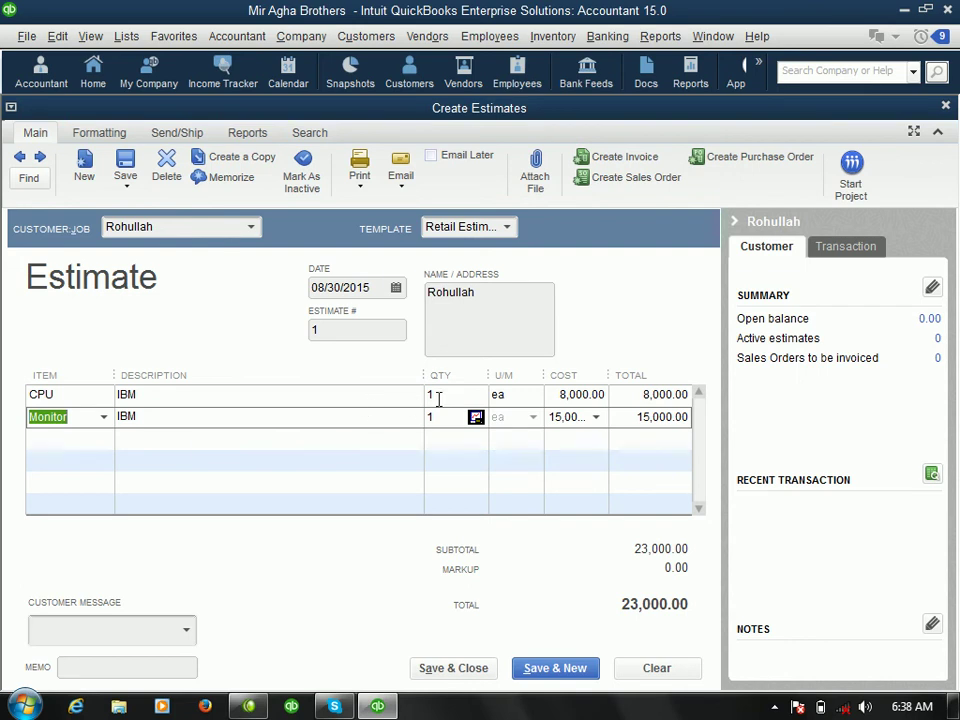
# - Set quantity 5 on both the CPU and Monitor lines, then select the CPU cost
pyautogui.click(438, 399)
pyautogui.press('BackSpace')
pyautogui.write('5')
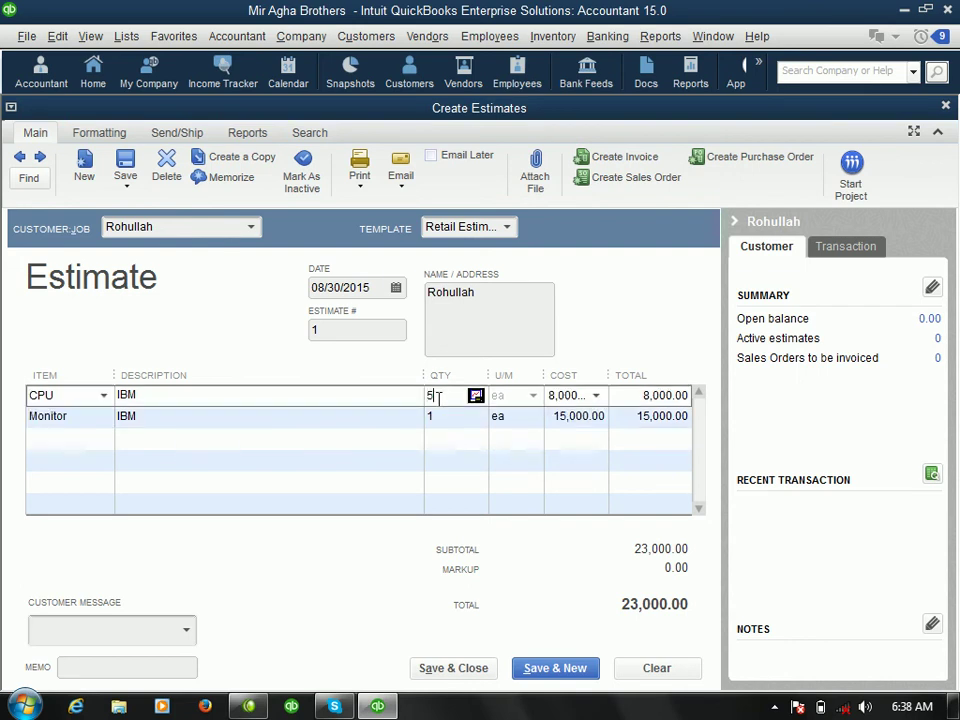
pyautogui.press('Down')
pyautogui.write('5')
pyautogui.press('Down')
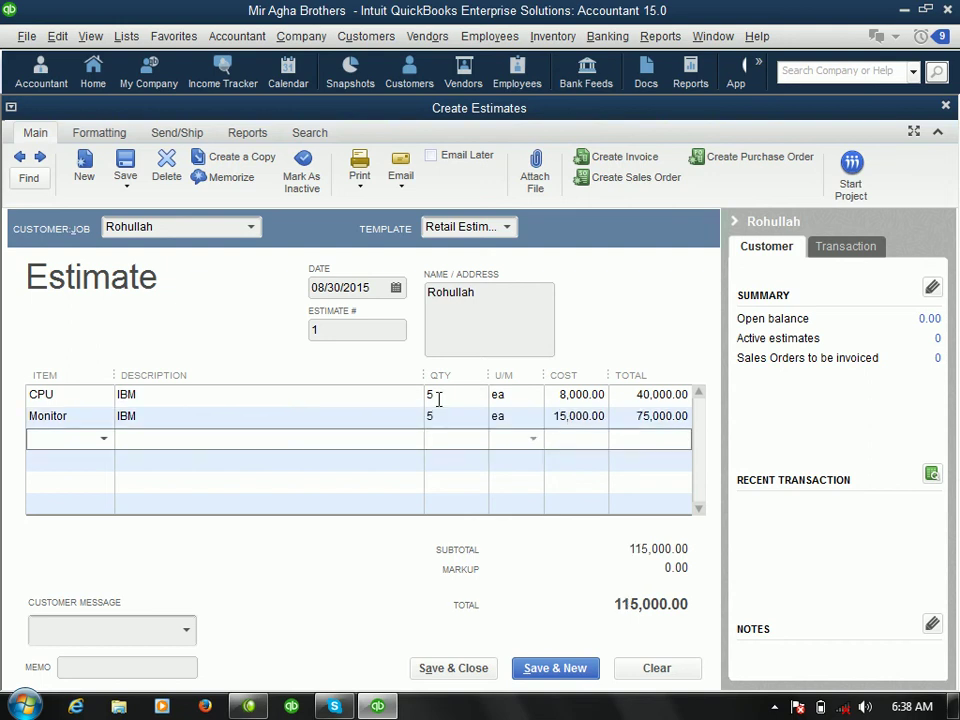
pyautogui.click(556, 395)
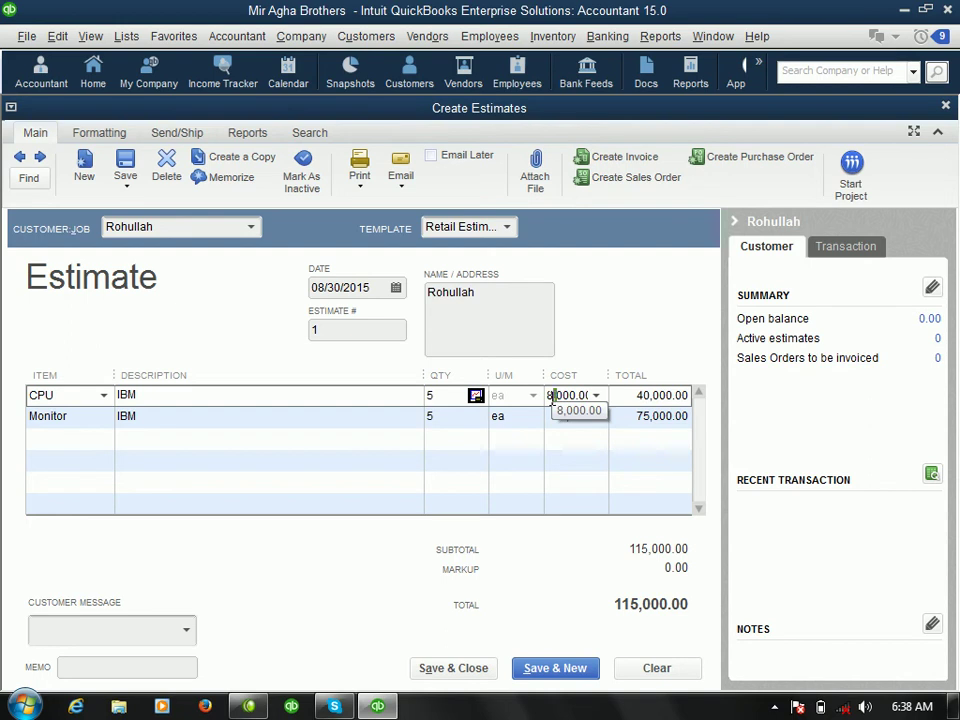
pyautogui.press('Down')
pyautogui.press('Up')
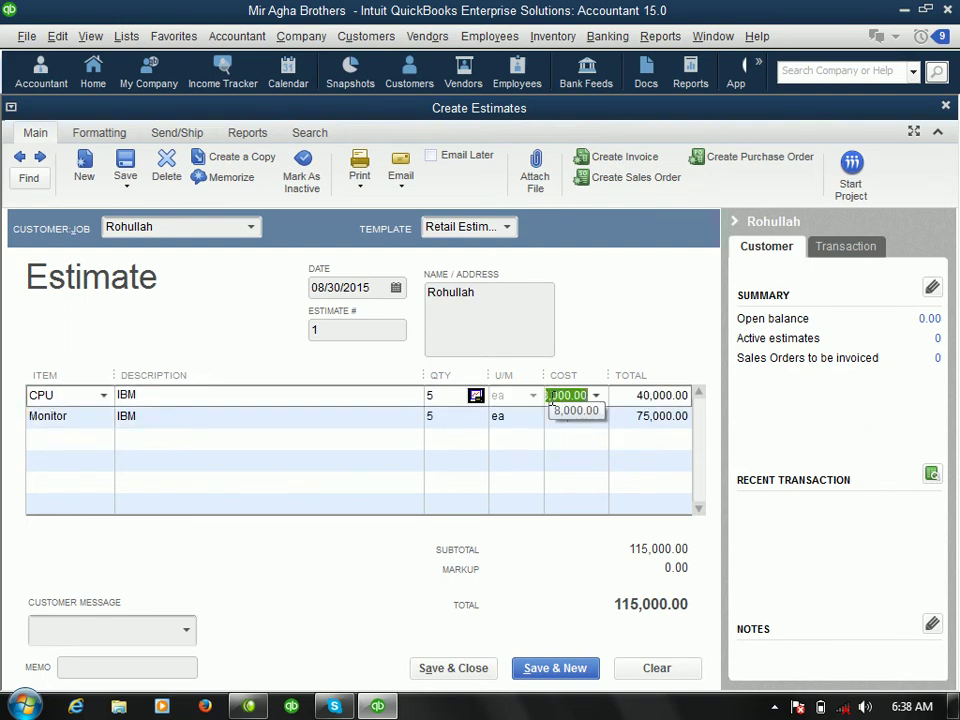
# - Change the CPU cost to 7000 and permanently dismiss the Price Levels tip
pyautogui.write('7000')
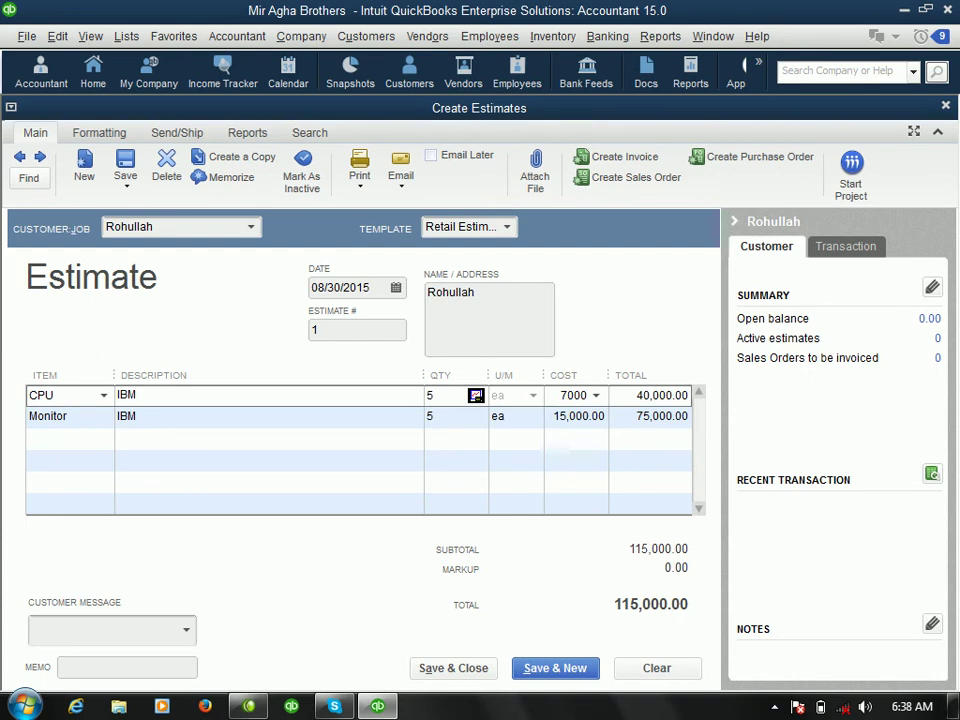
pyautogui.press('Tab')
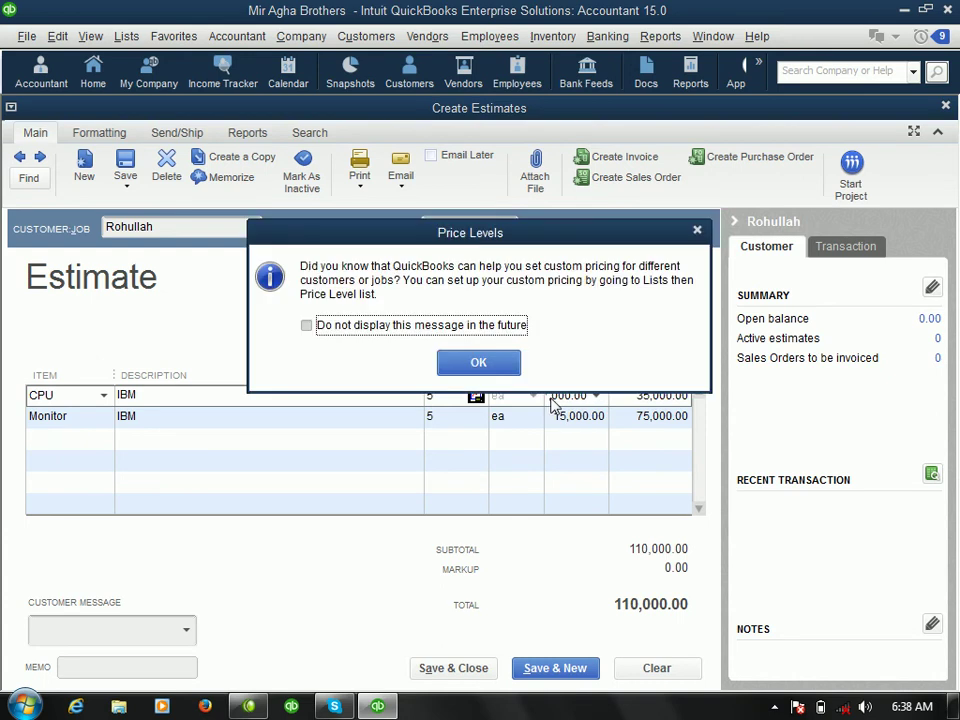
pyautogui.click(506, 325)
pyautogui.click(477, 362)
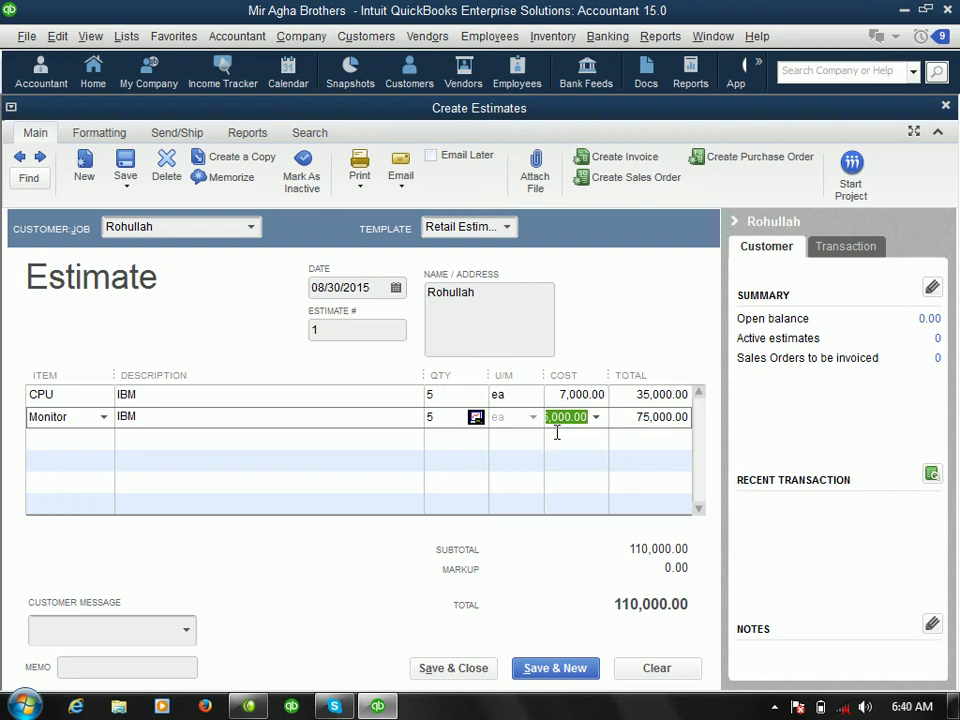
# - Choose the customer message 'It's been a pleasure working with you!' on the estimate
pyautogui.click(557, 432)
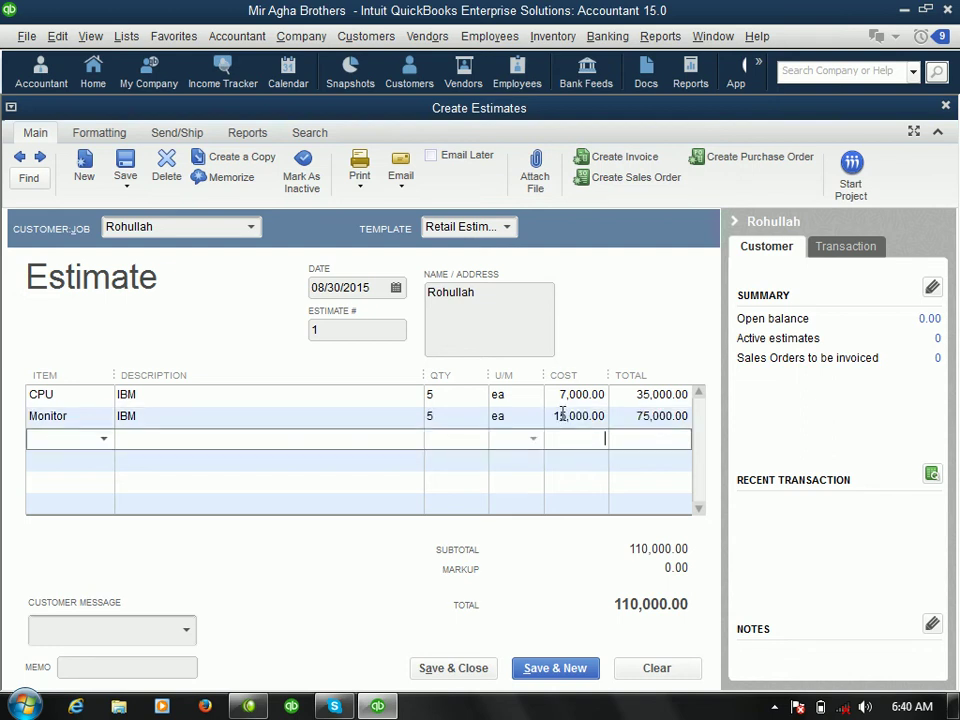
pyautogui.click(186, 636)
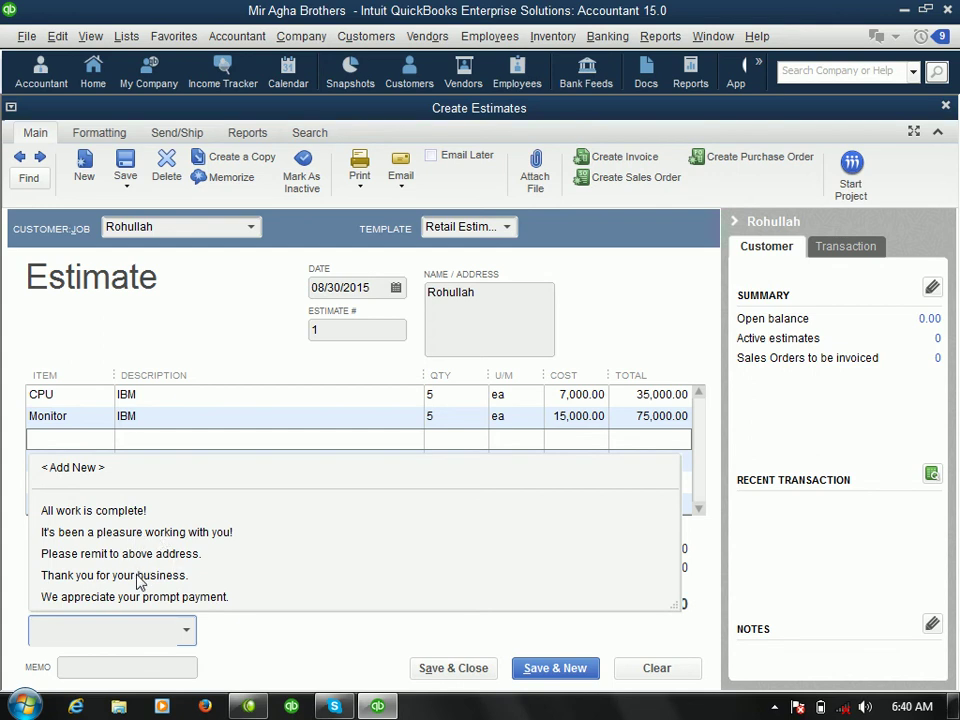
pyautogui.write('jdlfjldsjflajsdlflsda')
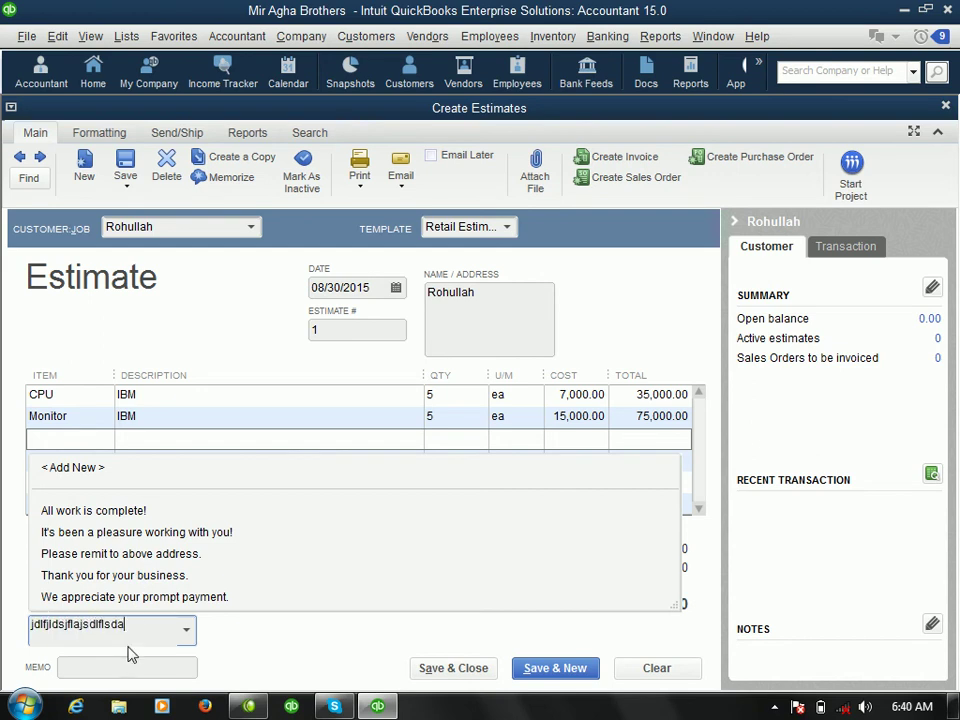
pyautogui.click(321, 529)
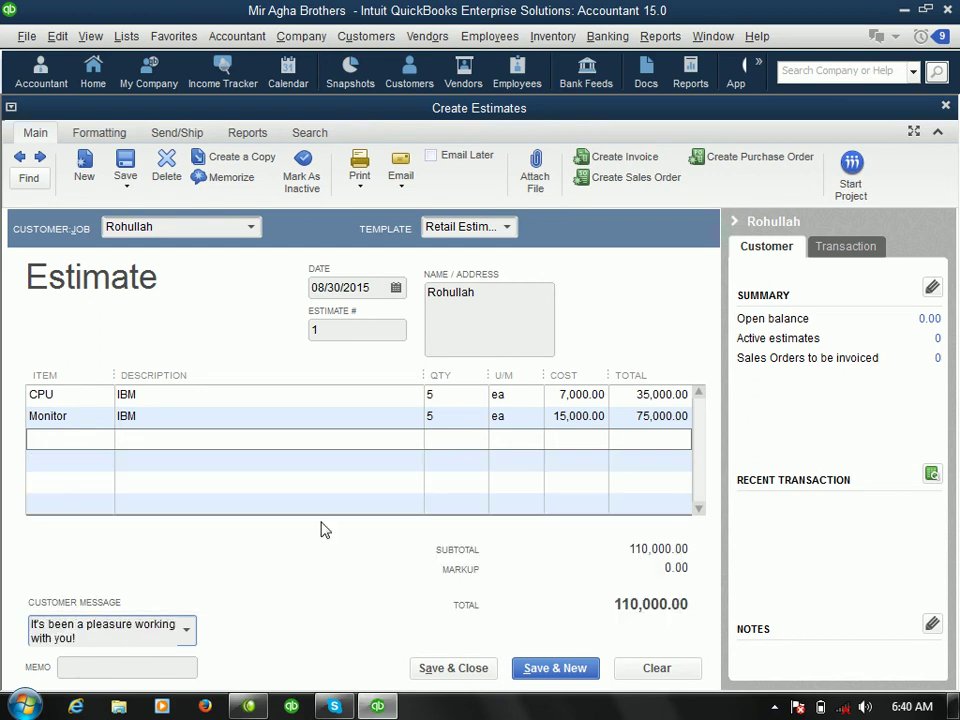
# - Create a new customer message without spell-checking, then save and close the estimate
pyautogui.click(187, 630)
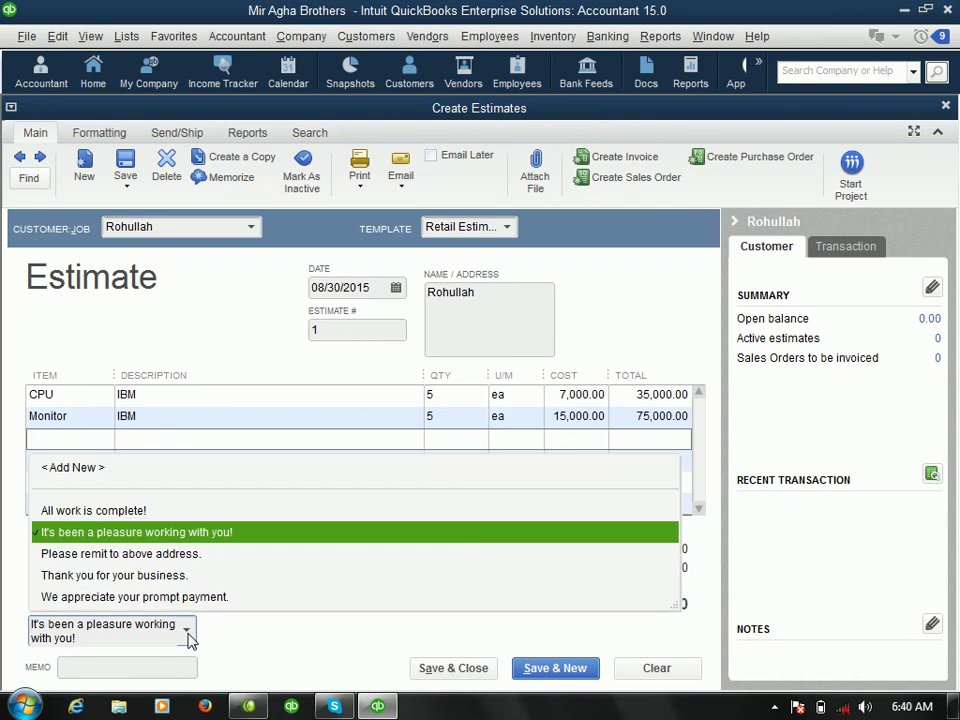
pyautogui.click(106, 474)
pyautogui.write('jfalsdjflsdajflkasjdlfjasdldfj')
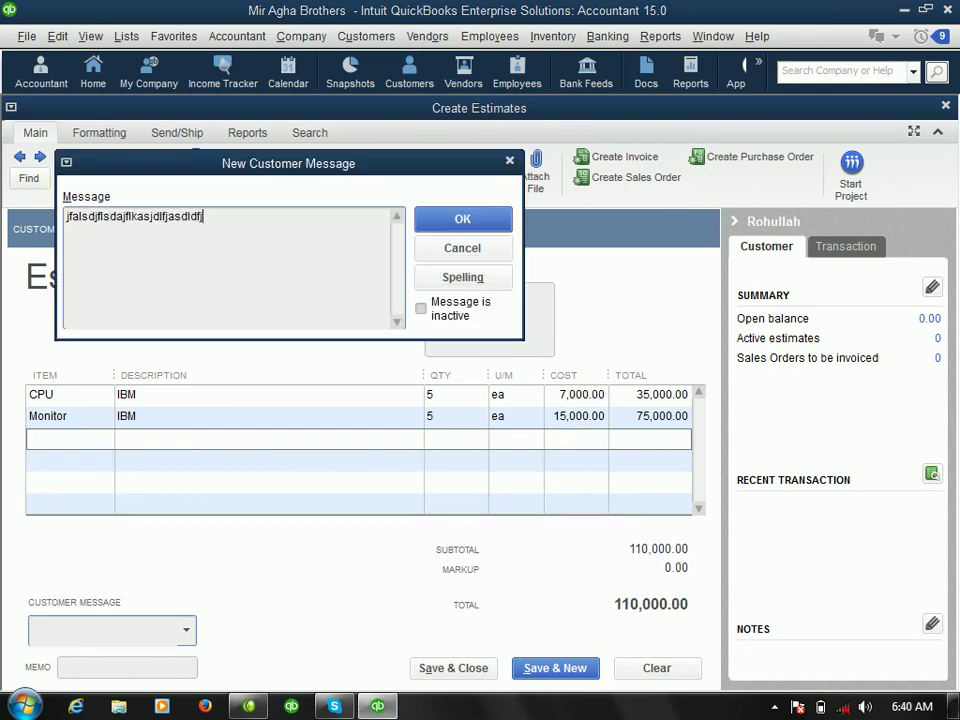
pyautogui.click(455, 222)
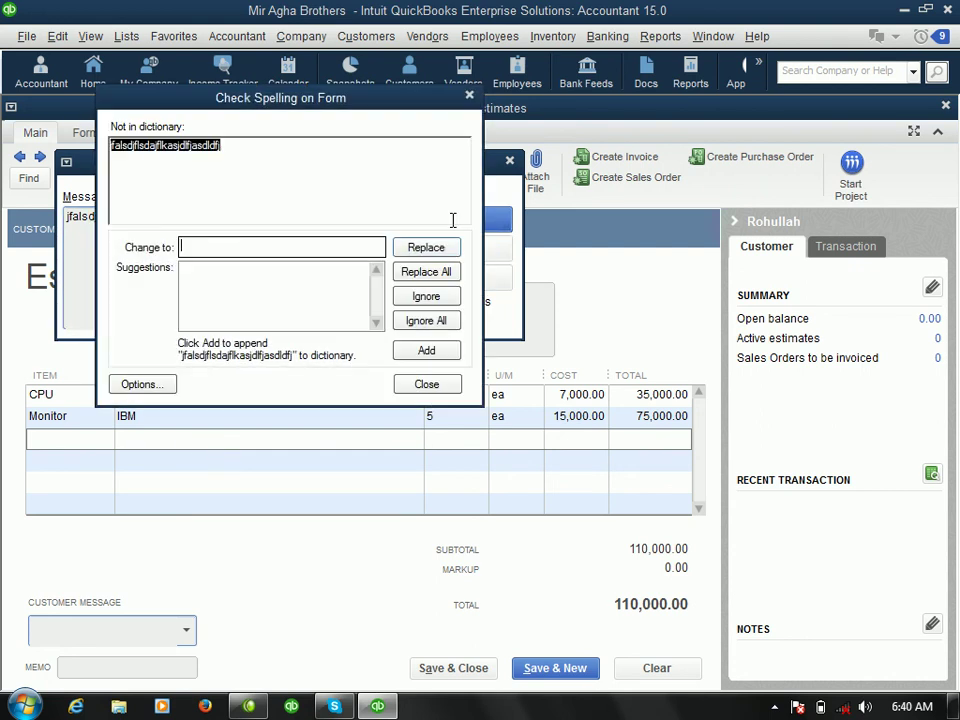
pyautogui.click(430, 320)
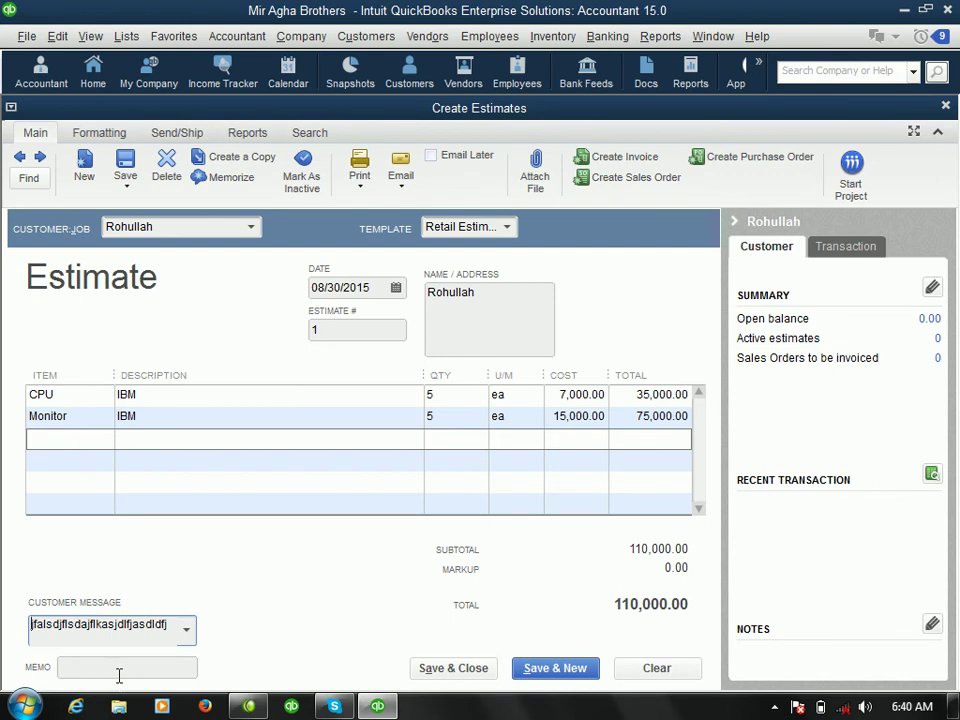
pyautogui.click(460, 672)
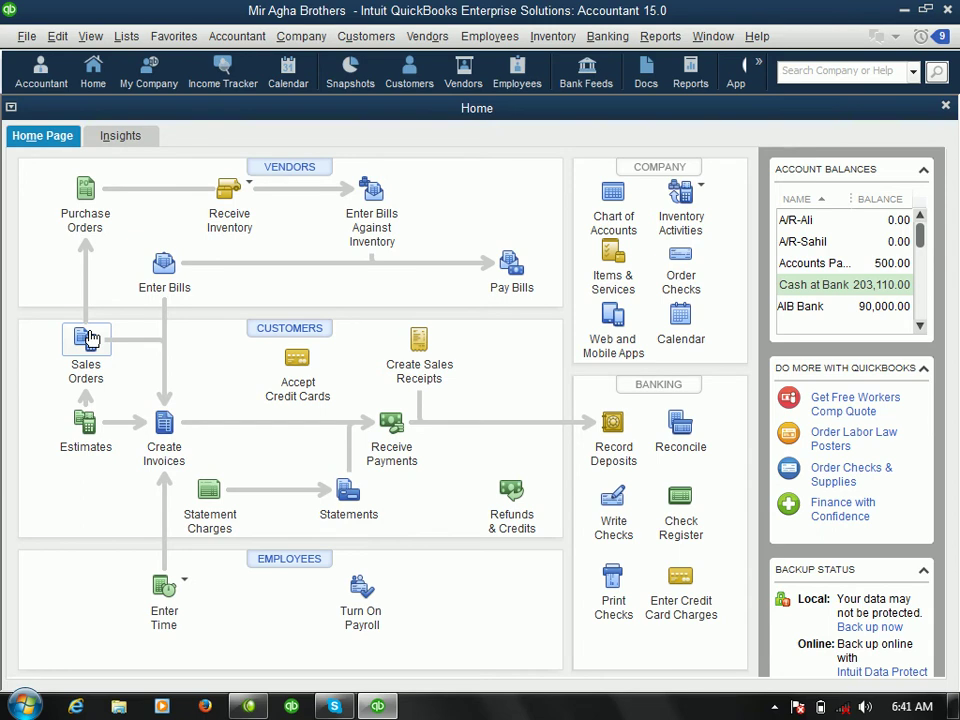
# - Start a sales order for the customer with CPU and Monitor lines
pyautogui.click(89, 338)
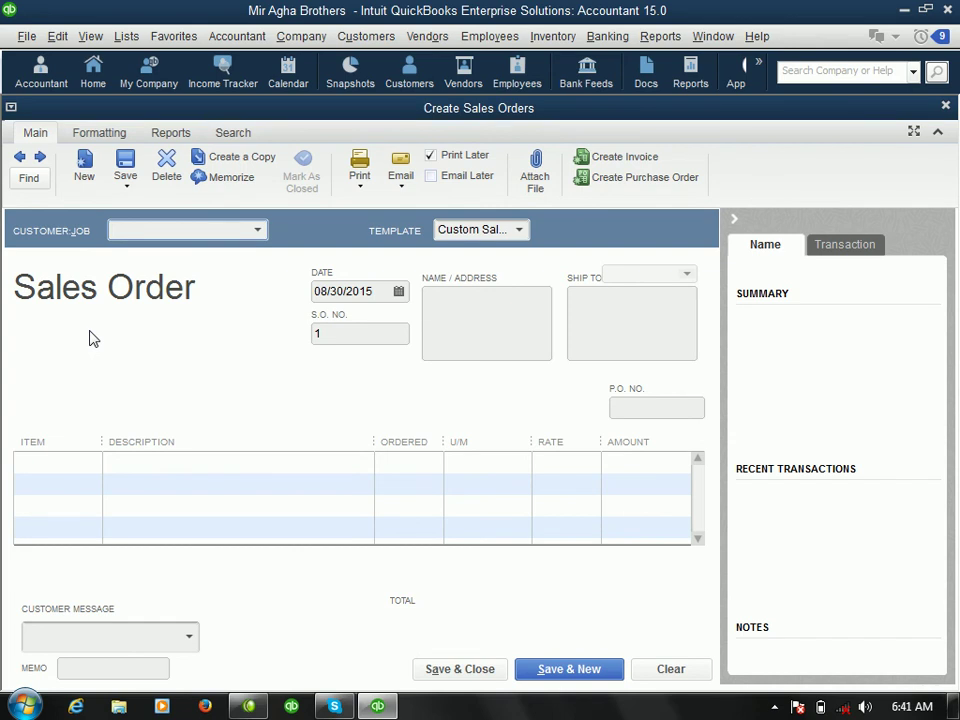
pyautogui.write('Rohullah')
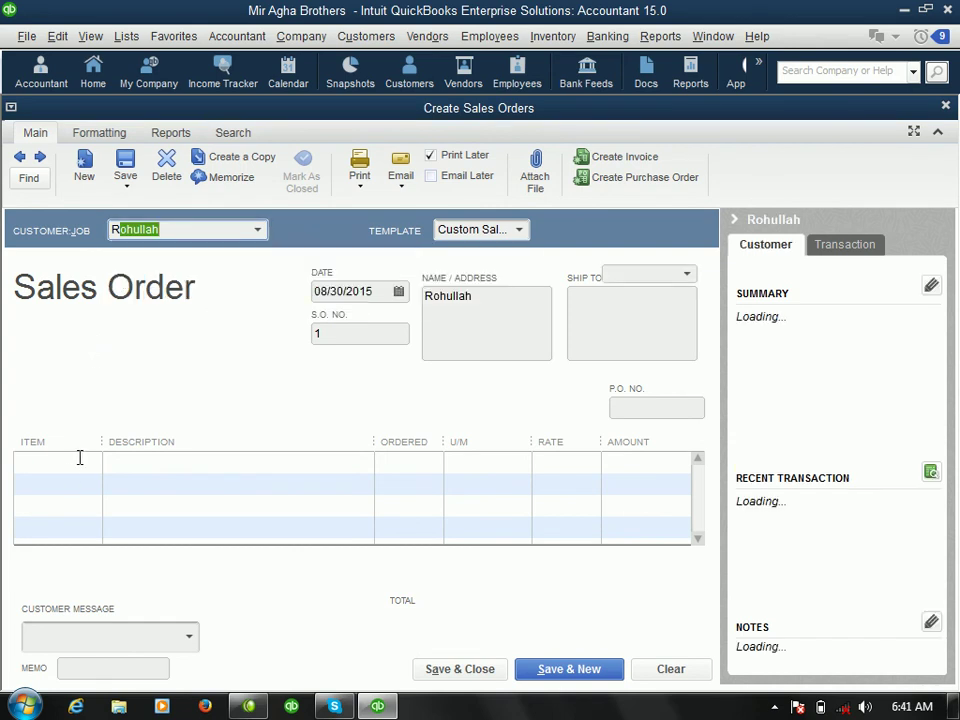
pyautogui.click(80, 457)
pyautogui.click(90, 466)
pyautogui.write('C')
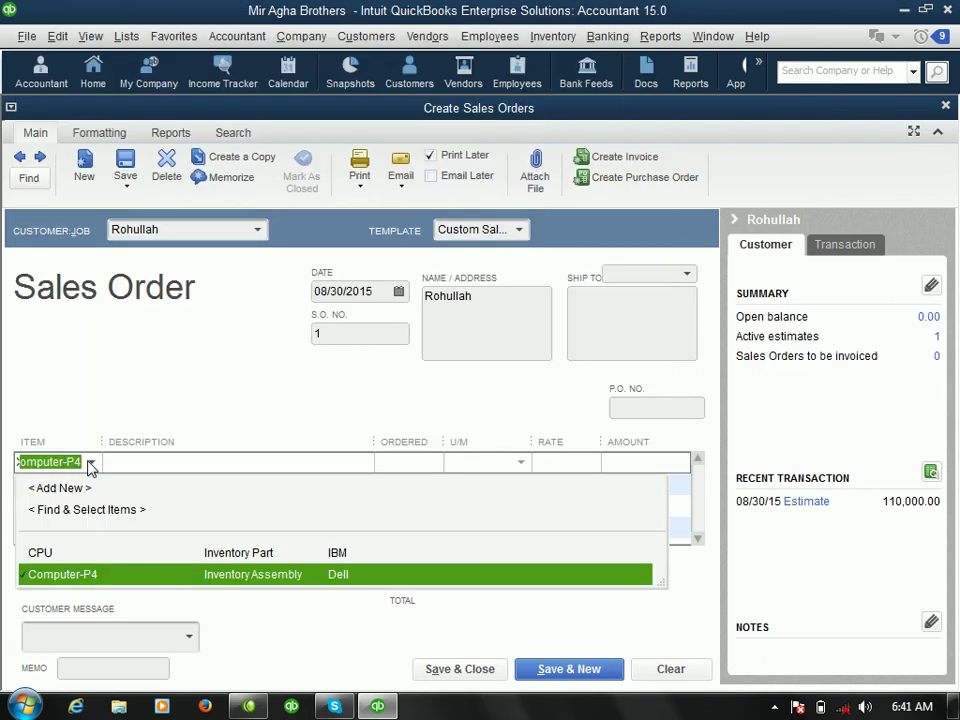
pyautogui.write('P')
pyautogui.click(90, 465)
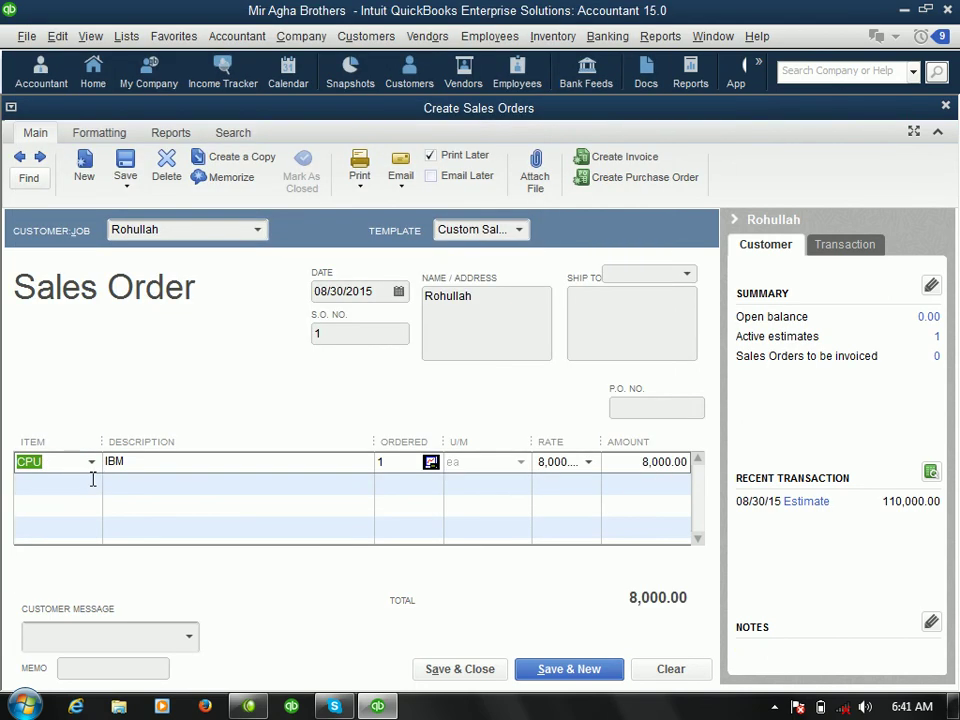
pyautogui.click(92, 480)
pyautogui.click(92, 484)
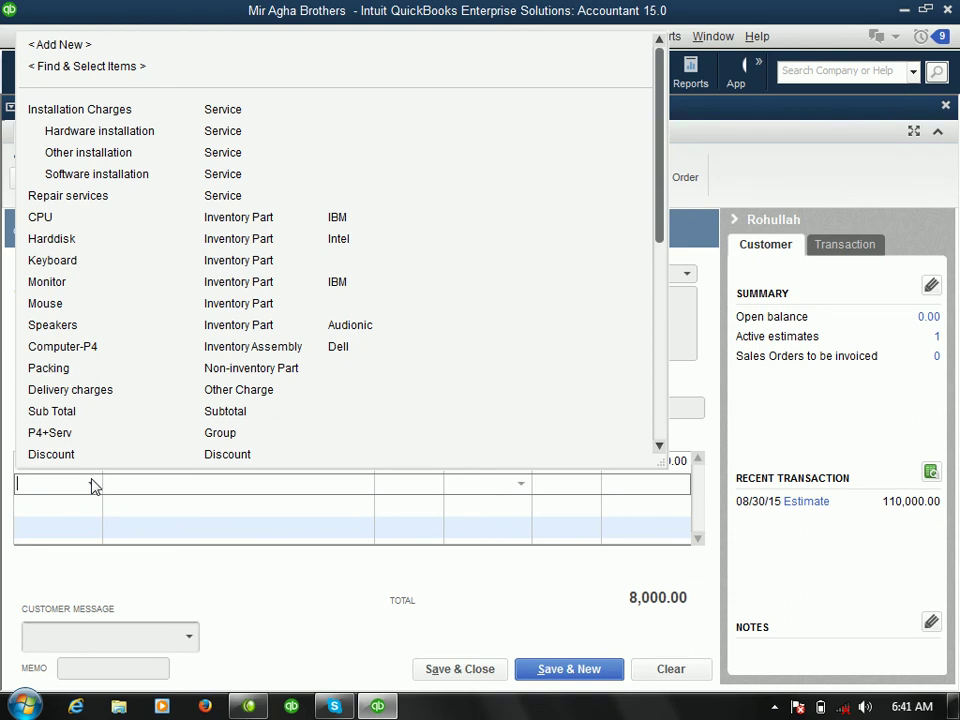
pyautogui.write('Monitor')
pyautogui.press('Tab')
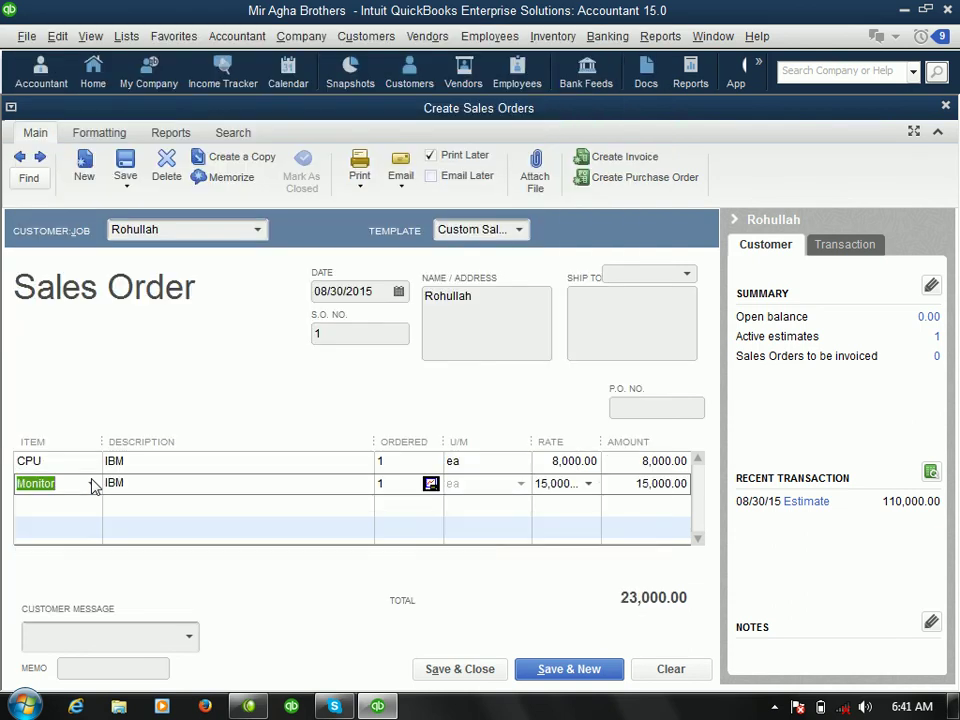
# - Review the CPU rate, keep the Custom Sales Order template, and save the 23,000.00 order
pyautogui.click(542, 466)
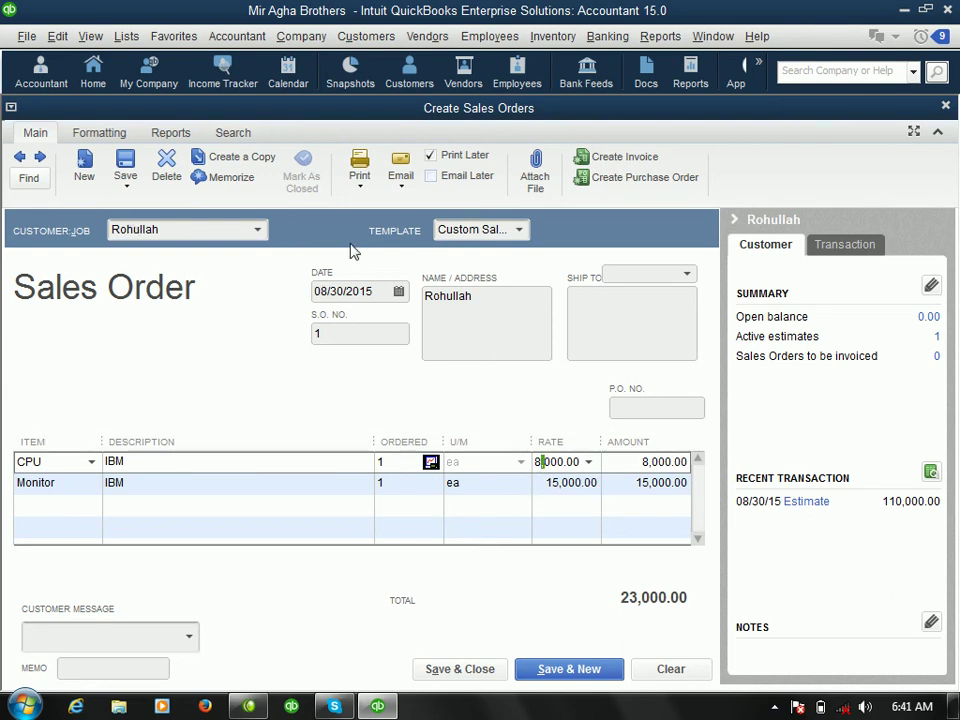
pyautogui.click(519, 230)
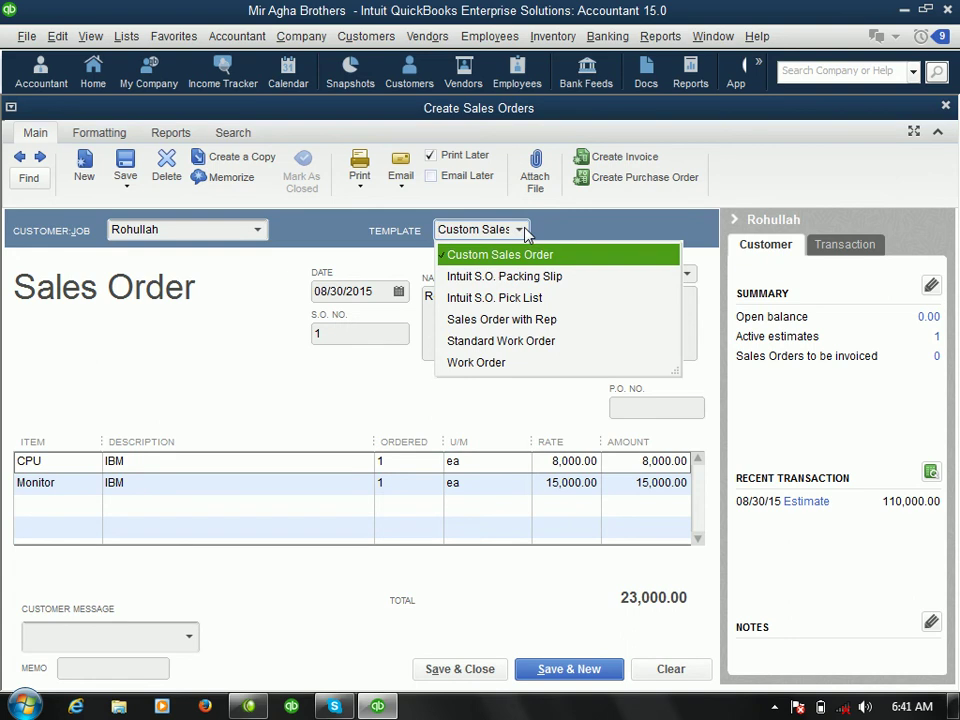
pyautogui.click(520, 230)
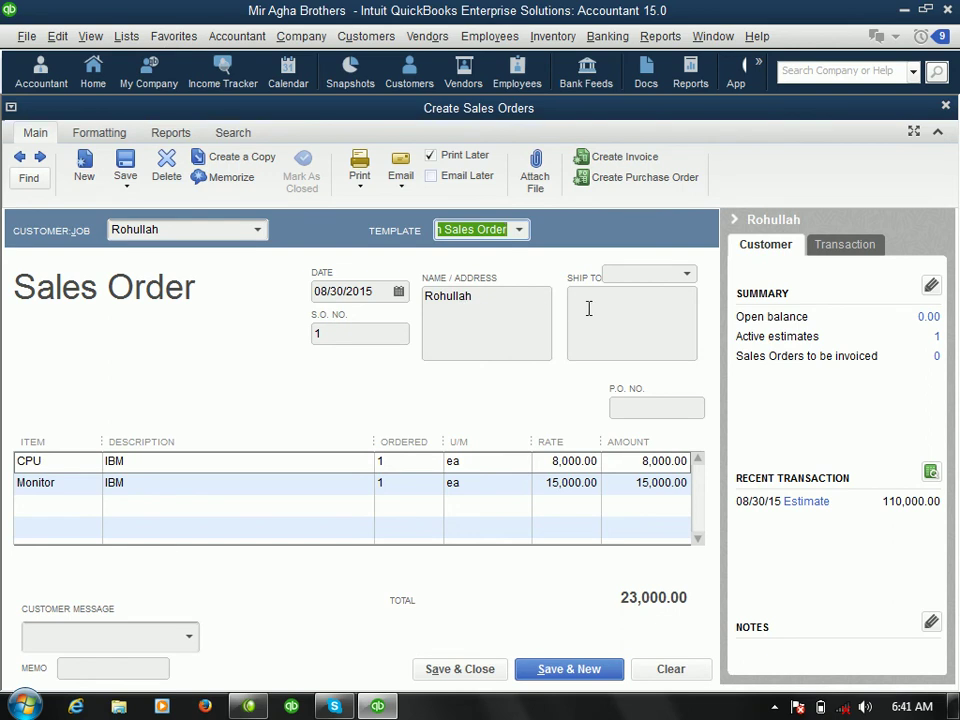
pyautogui.click(686, 274)
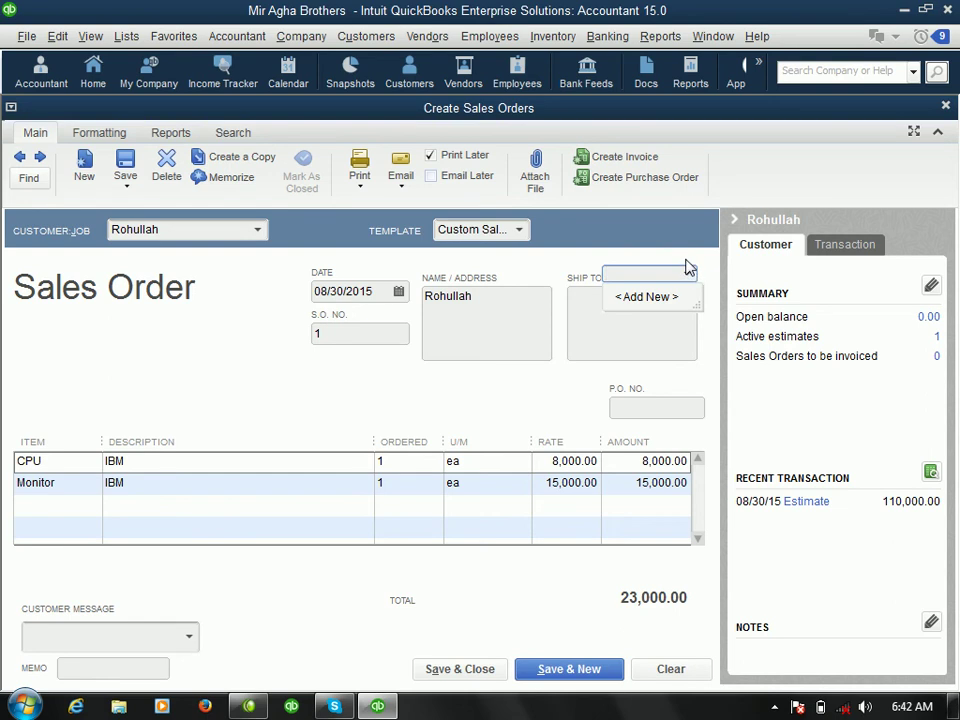
pyautogui.click(494, 479)
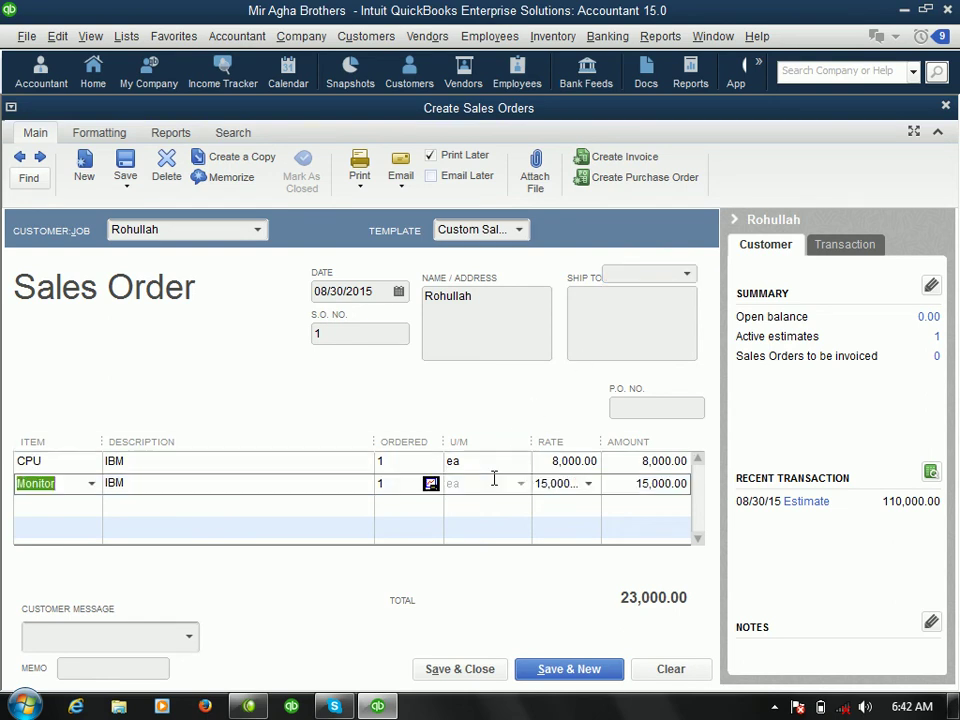
pyautogui.click(460, 669)
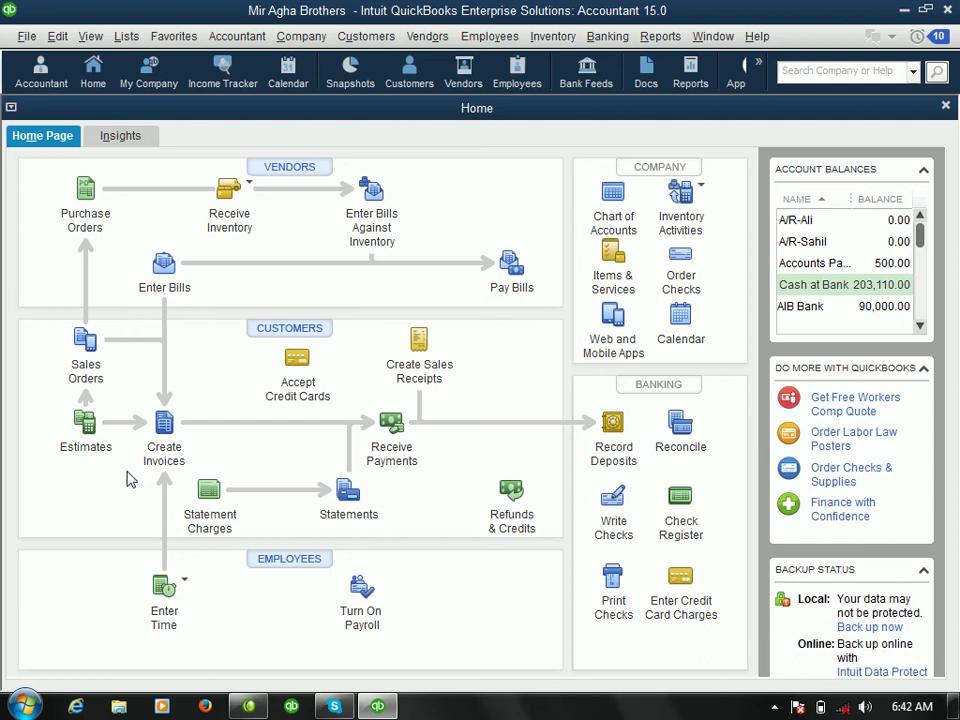
# - Open a blank sales receipt from the Home page
pyautogui.click(420, 342)
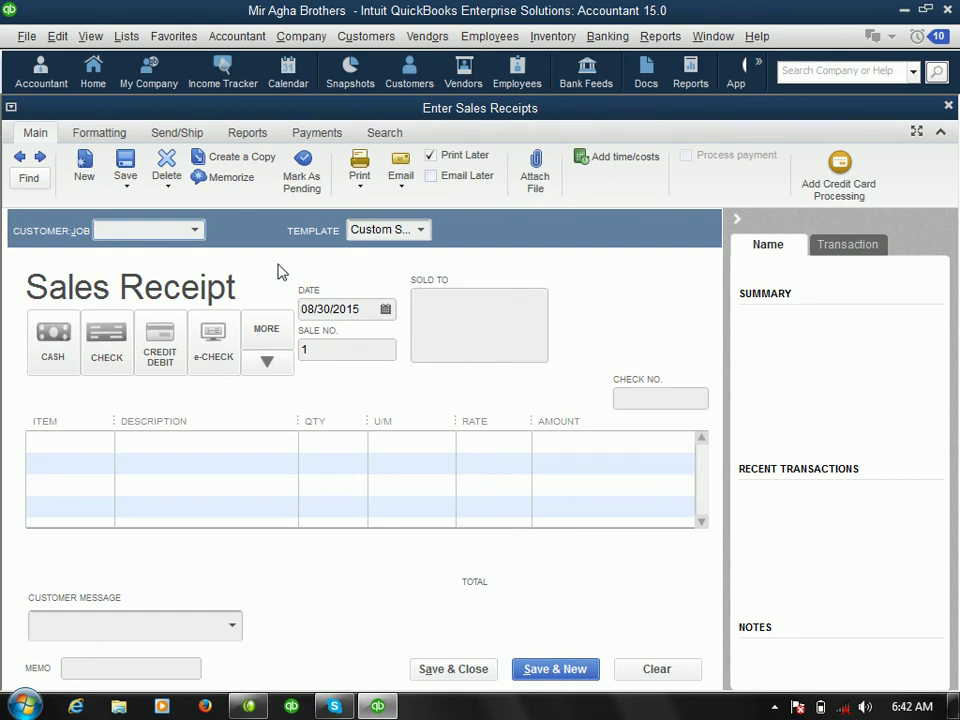
pyautogui.write('Rohullah')
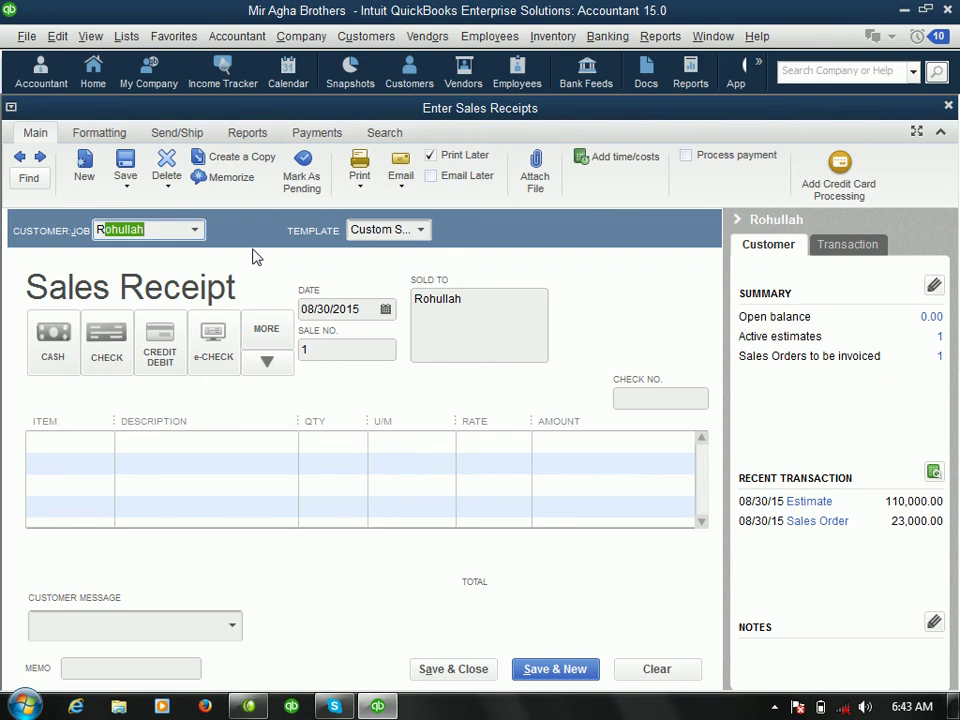
pyautogui.click(100, 442)
pyautogui.click(104, 443)
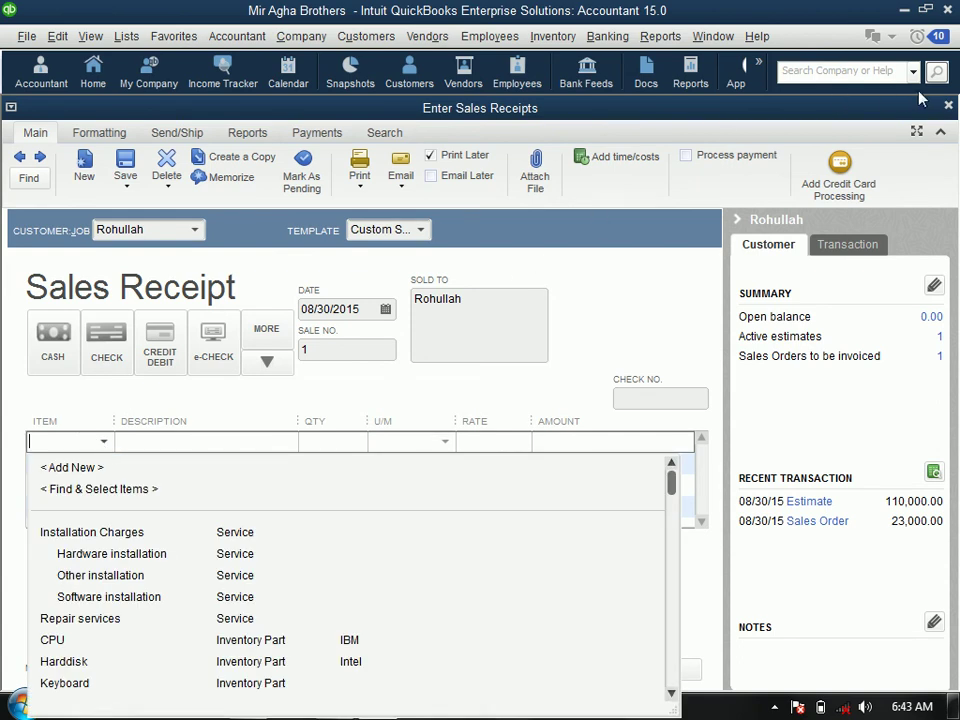
pyautogui.click(947, 107)
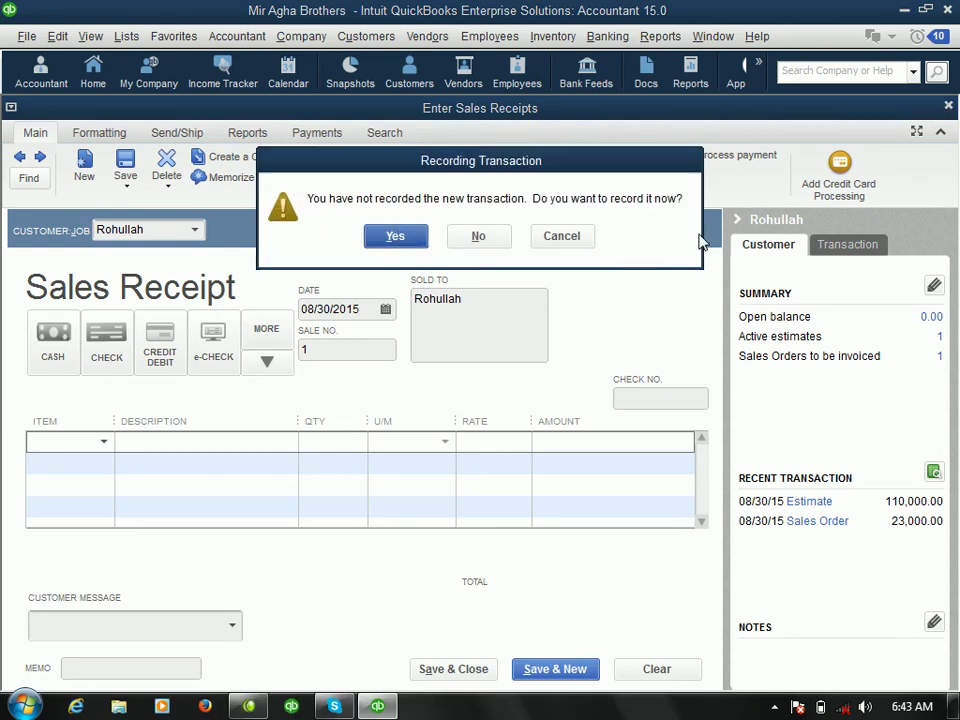
pyautogui.click(478, 240)
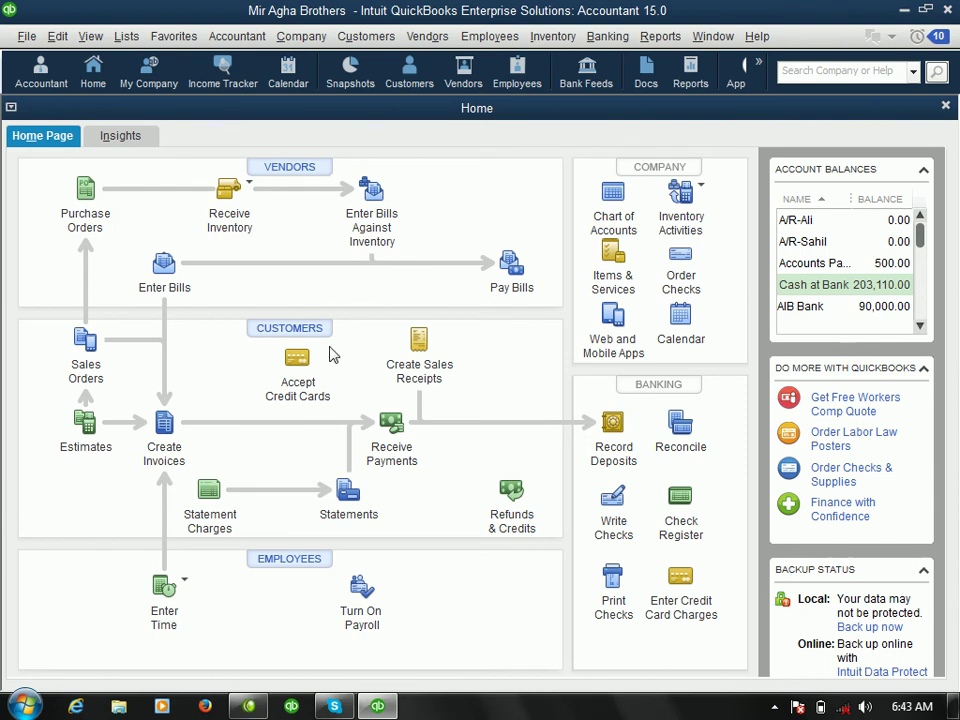
pyautogui.click(419, 343)
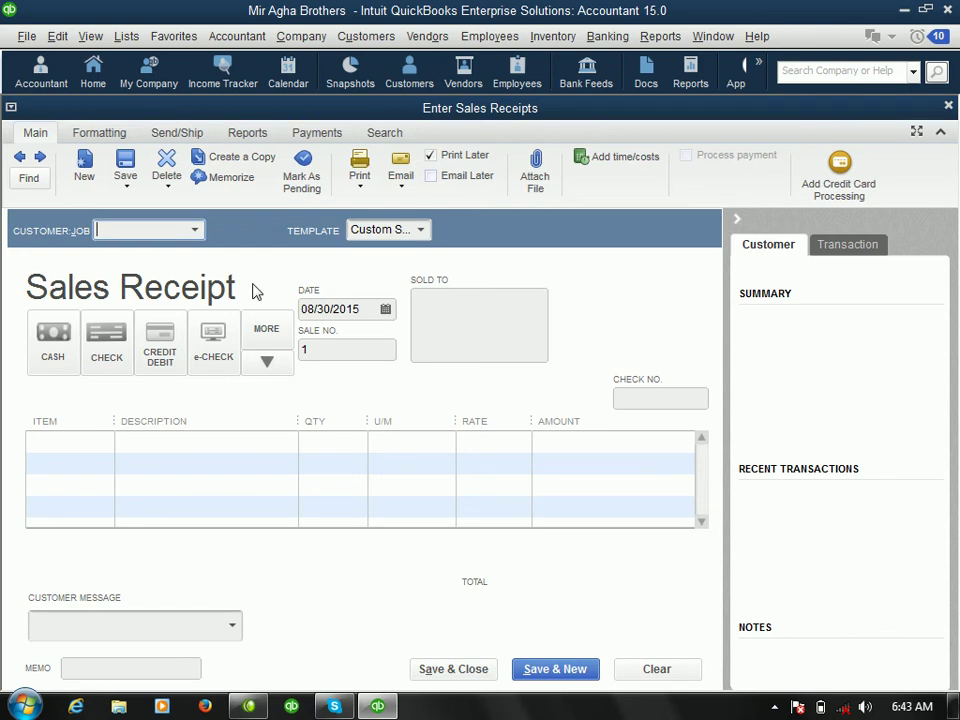
# - Quick-add the new customer to the list and use it on the sales receipt
pyautogui.write('Samsoor')
pyautogui.click(94, 437)
pyautogui.click(372, 307)
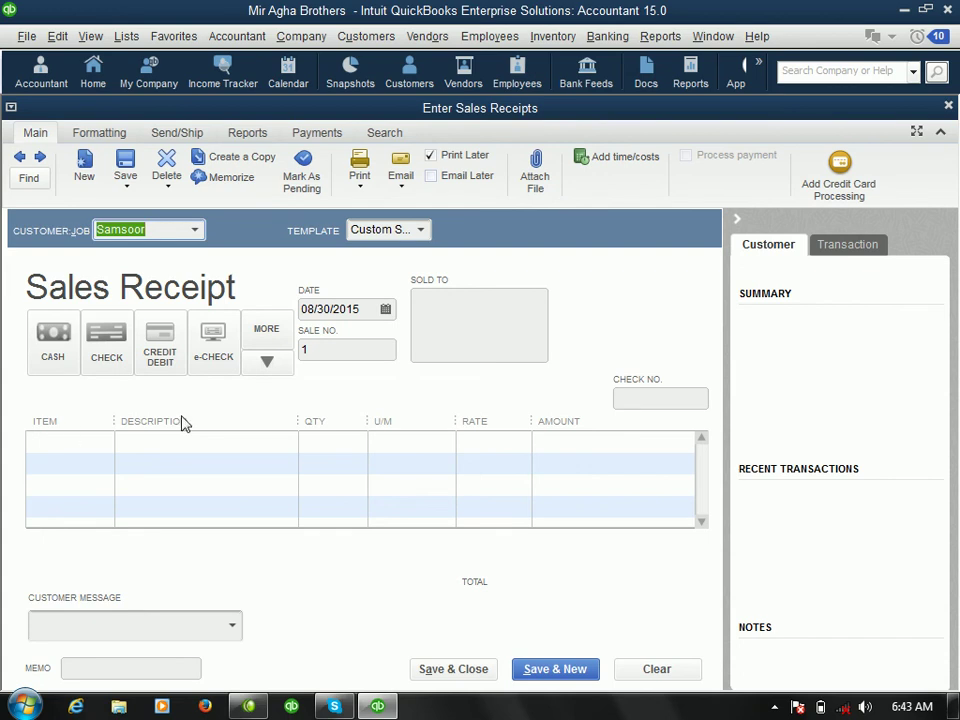
pyautogui.click(71, 446)
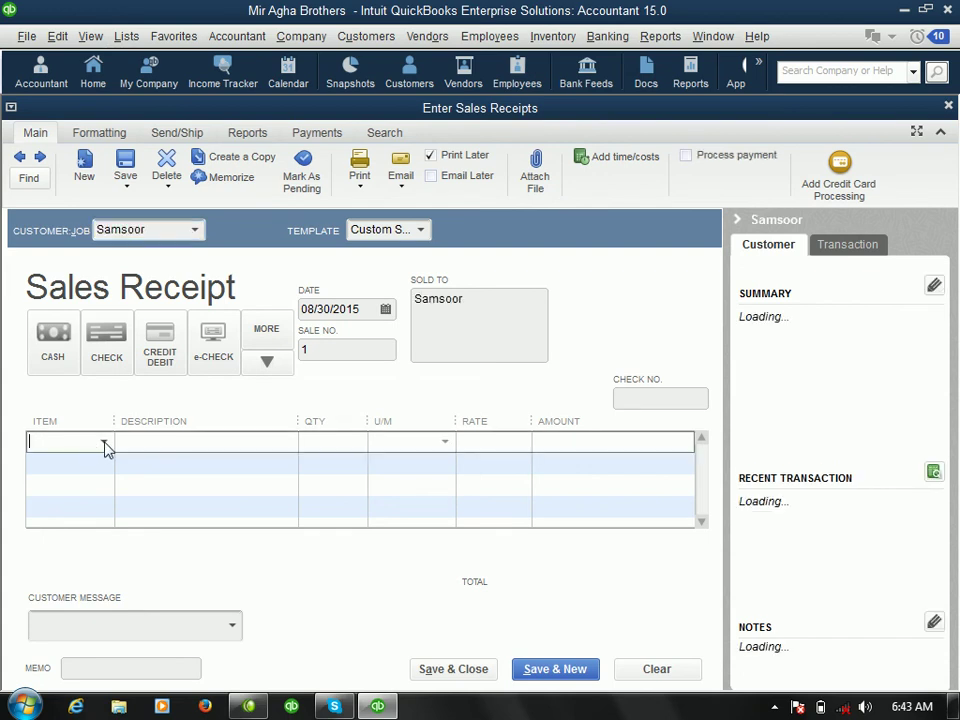
# - Add a CPU line with quantity 10 at 8,000.00, totalling 80,000.00
pyautogui.click(104, 443)
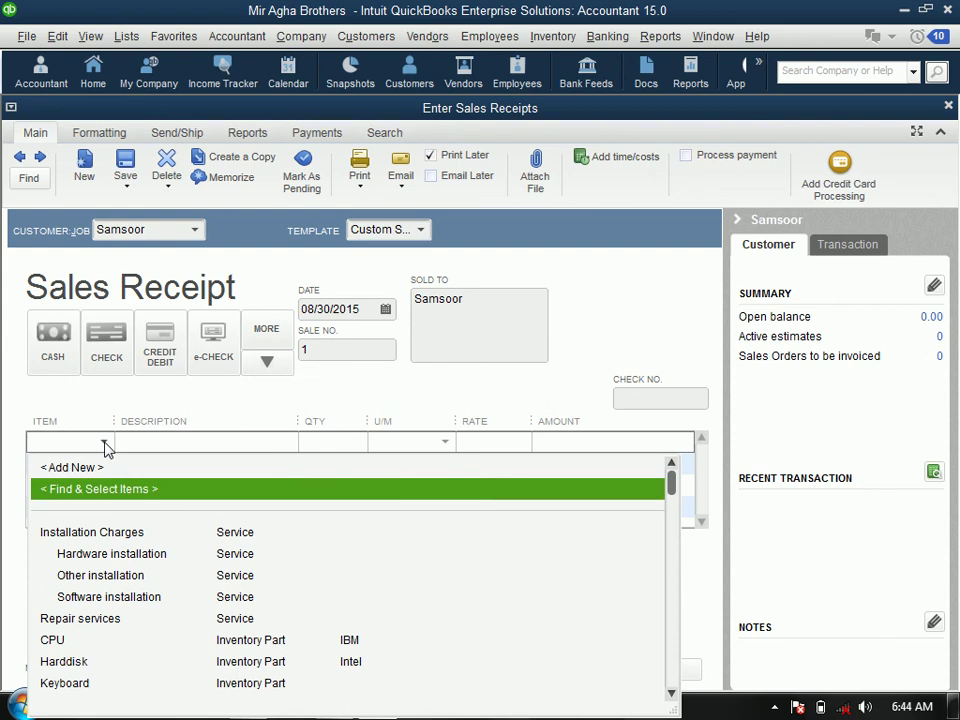
pyautogui.press('Down')
pyautogui.press('Down')
pyautogui.press('Down')
pyautogui.press('Down')
pyautogui.press('Down')
pyautogui.press('Down')
pyautogui.press('Down')
pyautogui.press('Down')
pyautogui.press('Down')
pyautogui.press('Down')
pyautogui.press('Down')
pyautogui.press('Down')
pyautogui.press('Down')
pyautogui.press('Down')
pyautogui.press('Down')
pyautogui.press('Down')
pyautogui.press('Down')
pyautogui.press('Down')
pyautogui.press('Up')
pyautogui.press('Up')
pyautogui.press('Up')
pyautogui.press('Up')
pyautogui.press('Up')
pyautogui.press('Up')
pyautogui.press('Up')
pyautogui.press('Up')
pyautogui.press('Up')
pyautogui.press('Up')
pyautogui.press('Up')
pyautogui.press('Up')
pyautogui.press('Up')
pyautogui.press('Up')
pyautogui.press('Up')
pyautogui.press('Up')
pyautogui.press('Up')
pyautogui.press('Up')
pyautogui.press('Up')
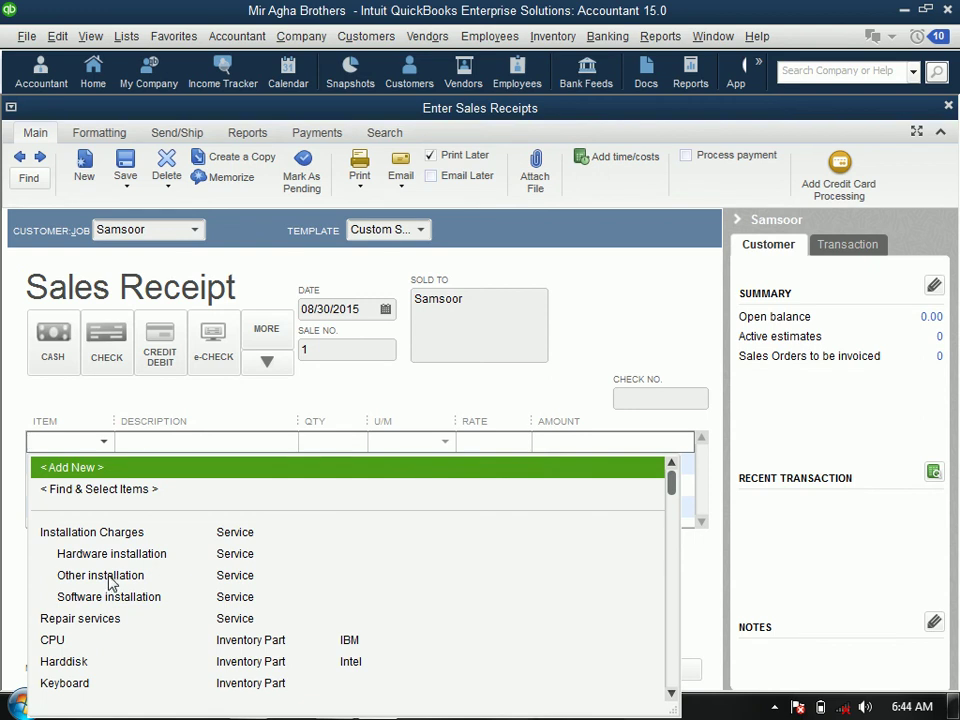
pyautogui.click(58, 646)
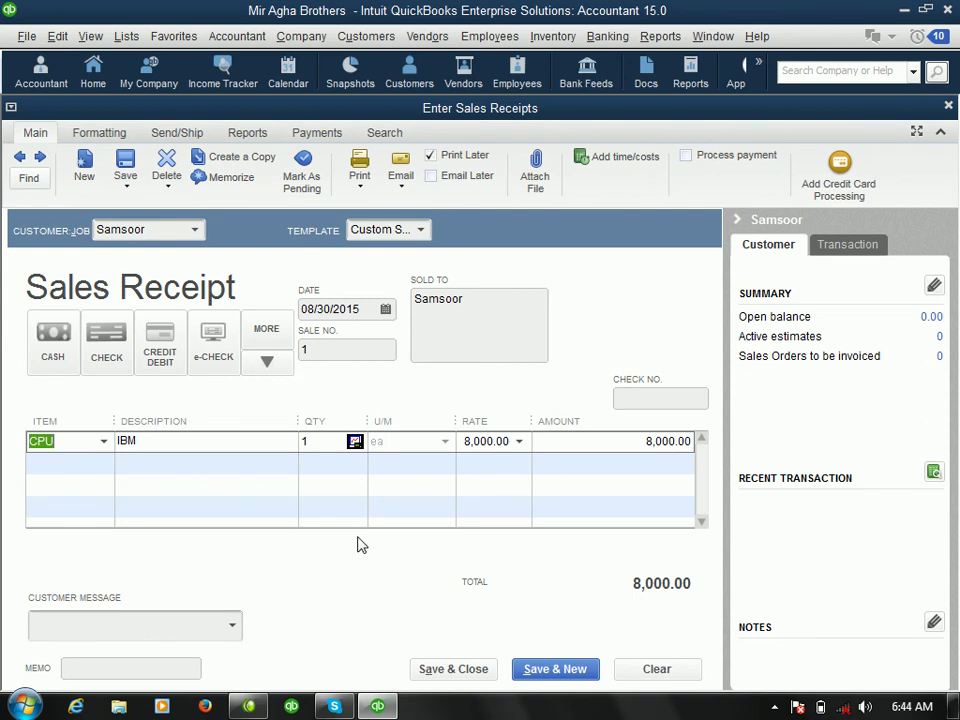
pyautogui.click(328, 441)
pyautogui.write('0')
pyautogui.click(407, 463)
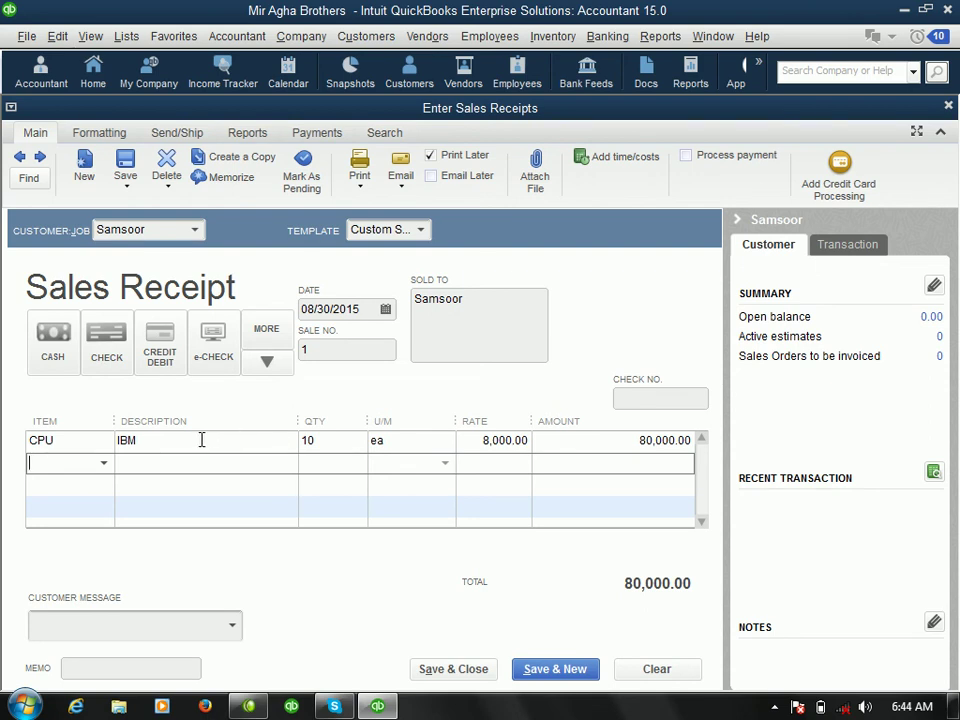
# - Add the 'Thank you for your business.' message and save the receipt
pyautogui.click(233, 625)
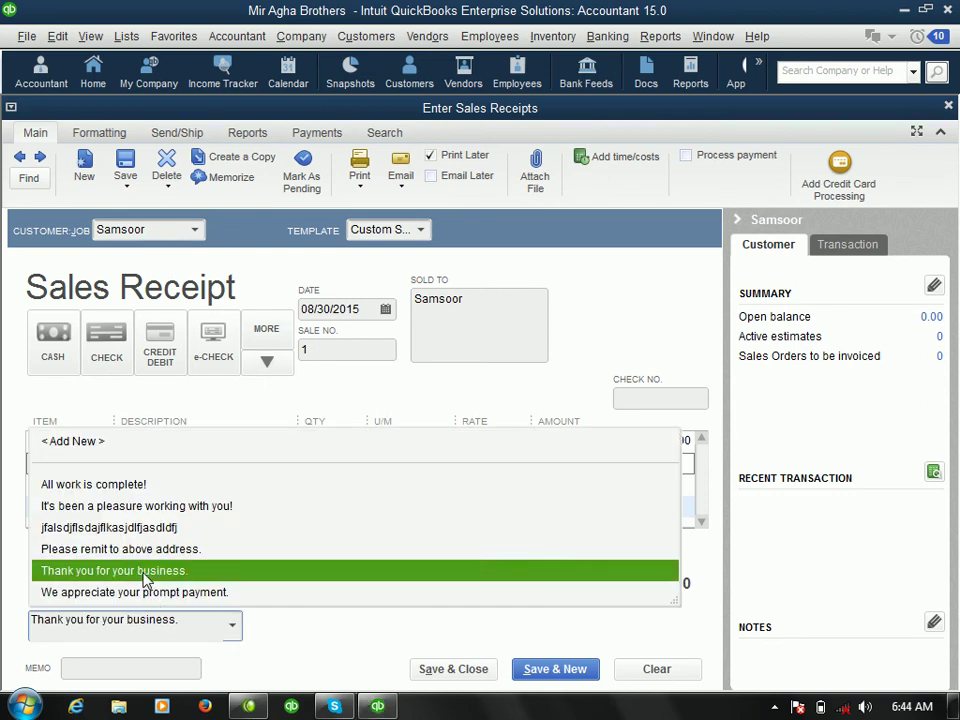
pyautogui.click(145, 580)
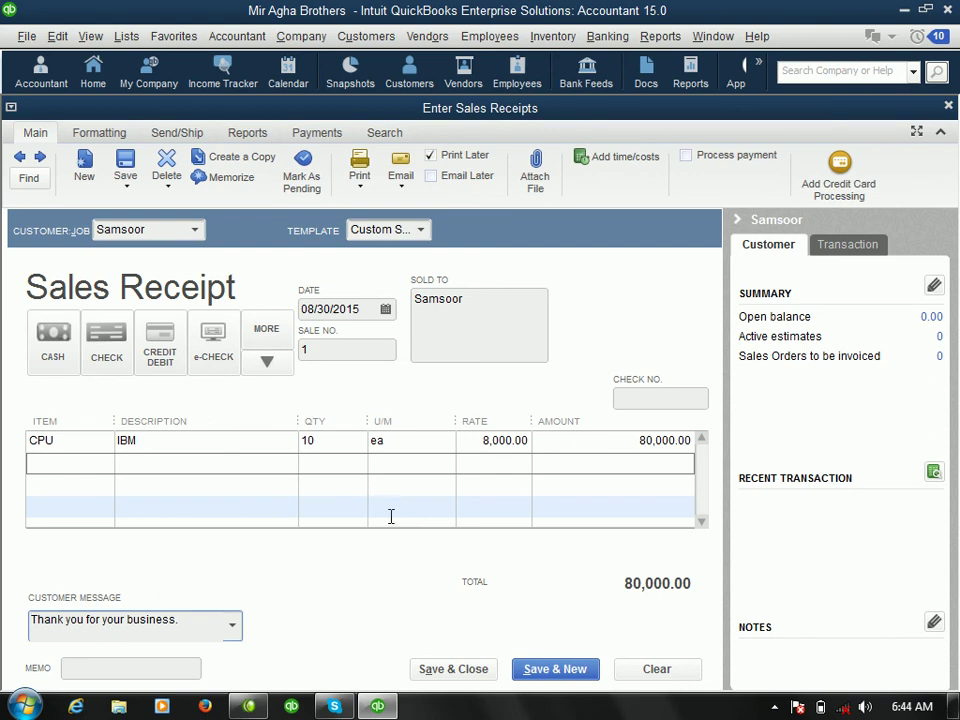
pyautogui.click(433, 670)
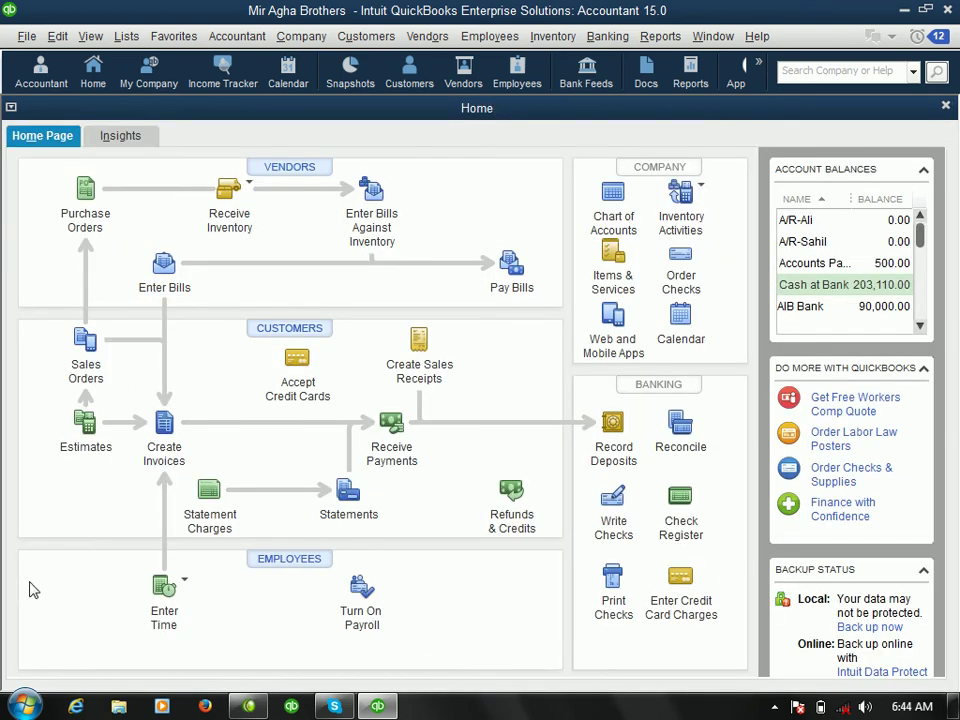
# - Launch Word and type 'Undeposited Fund' with an indented 'Sales' line below
pyautogui.click(22, 706)
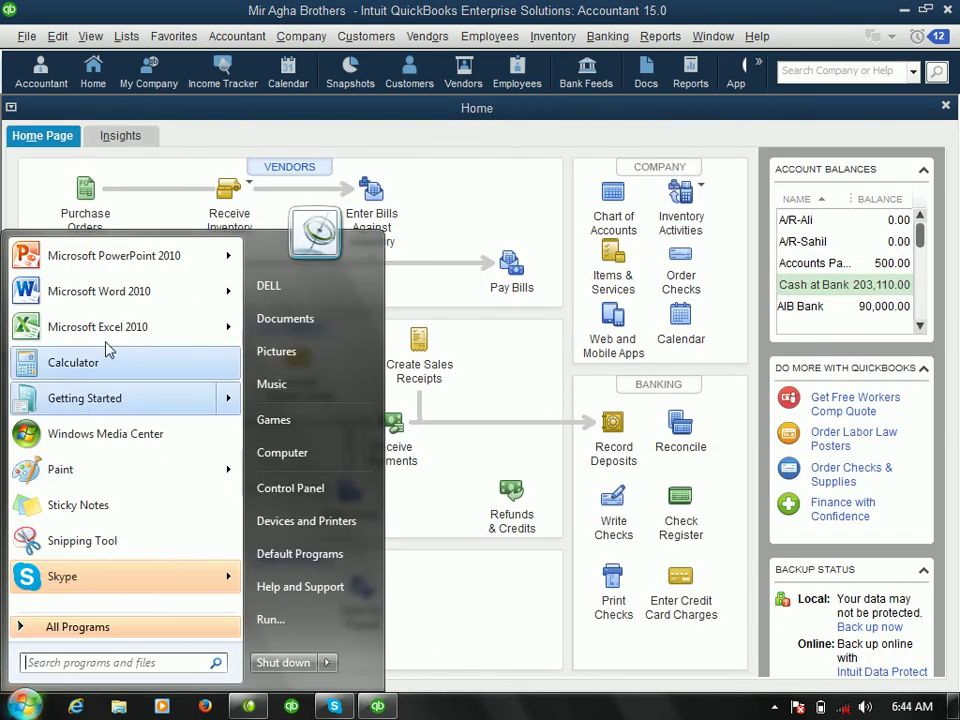
pyautogui.click(126, 292)
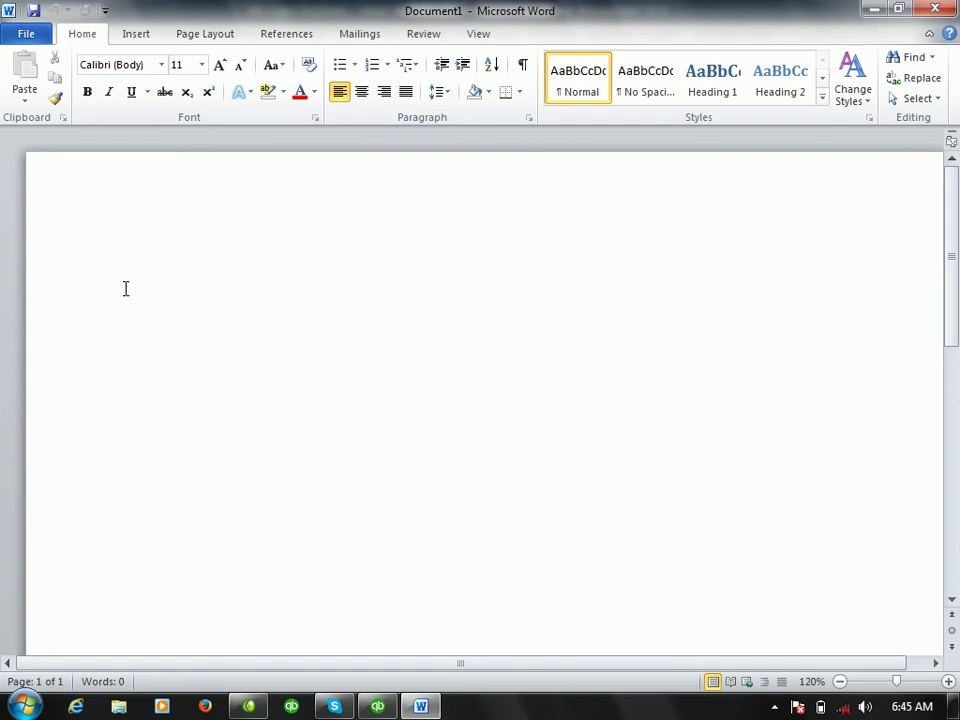
pyautogui.write('Undpo')
pyautogui.press('BackSpace')
pyautogui.press('BackSpace')
pyautogui.write('eposited Fund')
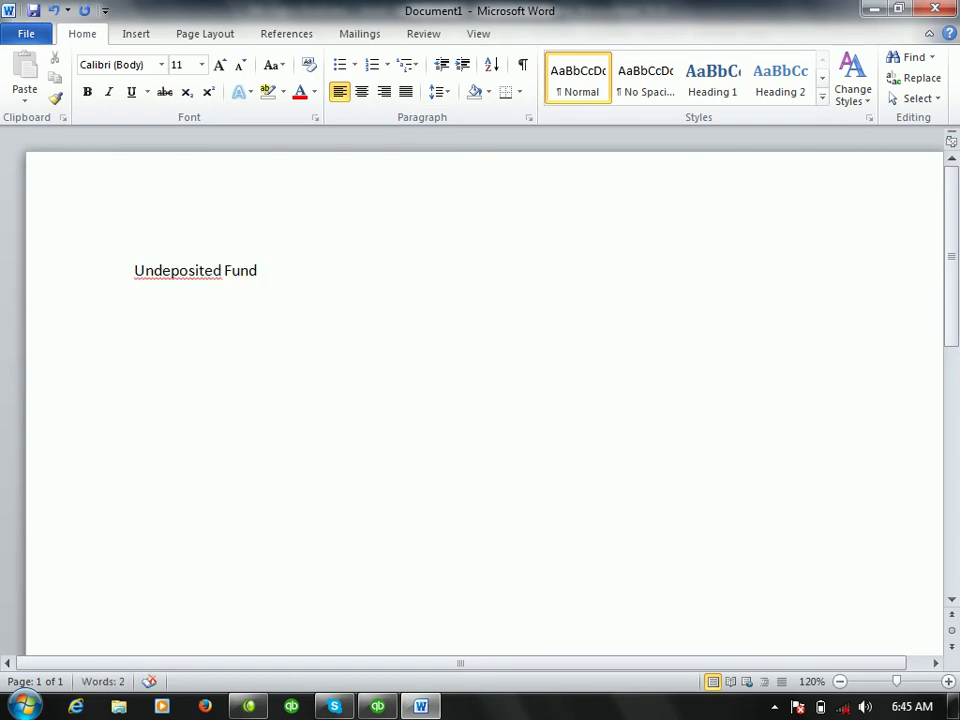
pyautogui.press('Return')
pyautogui.press('Tab')
pyautogui.write('Sales')
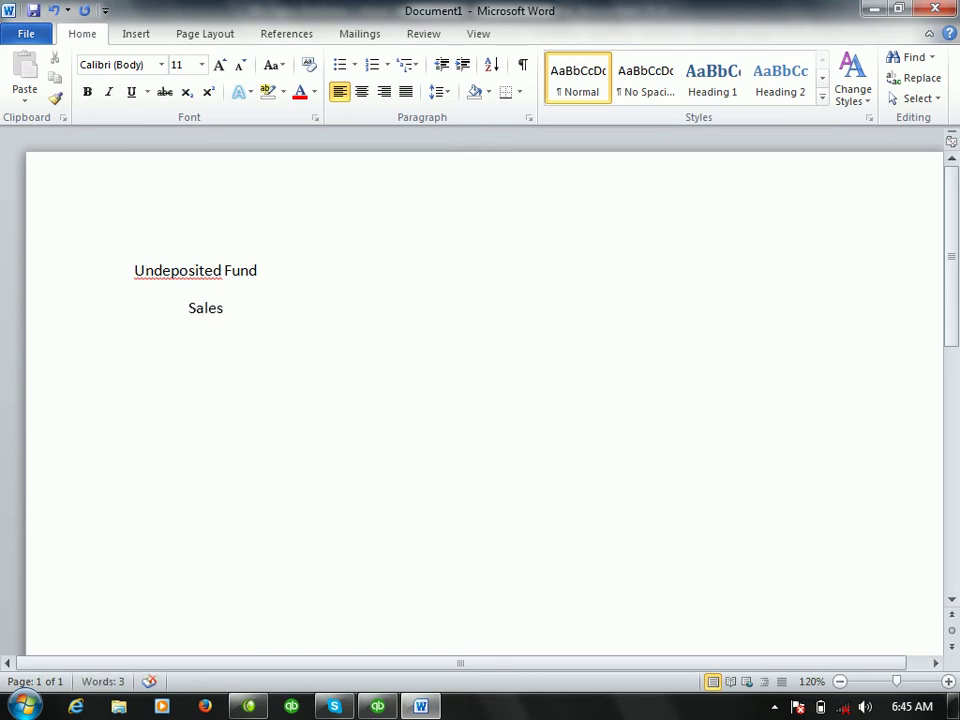
pyautogui.press('Return')
# - Add 'CGS' with an indented 'Inventory' line beneath it
pyautogui.write('CGS')
pyautogui.press('Return')
pyautogui.press('Tab')
pyautogui.write('Inventory')
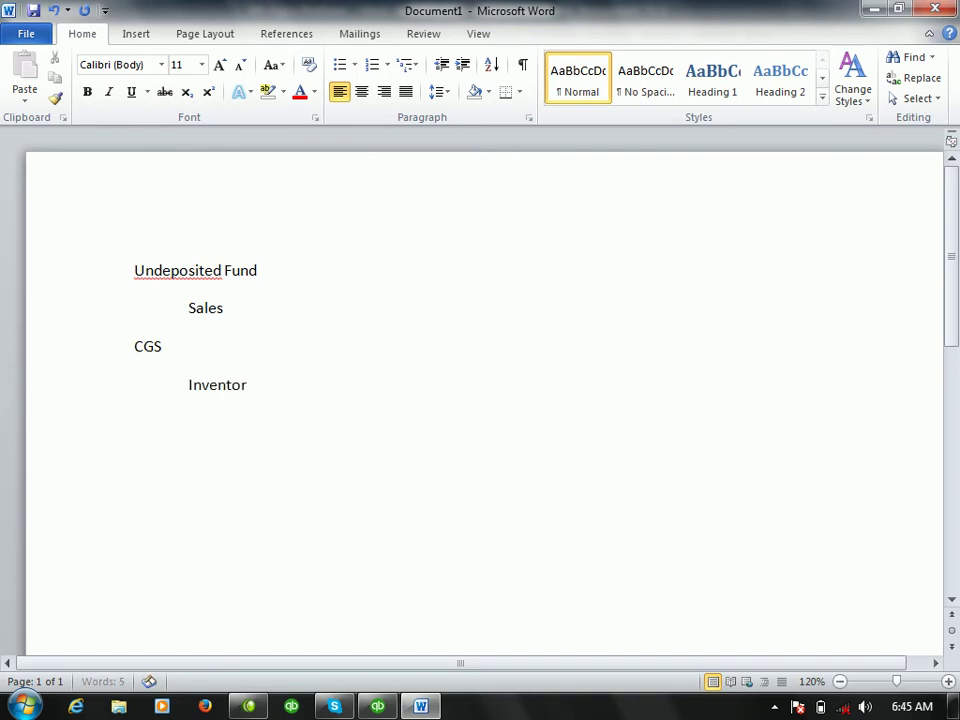
pyautogui.hotkey('shift', 'Up')
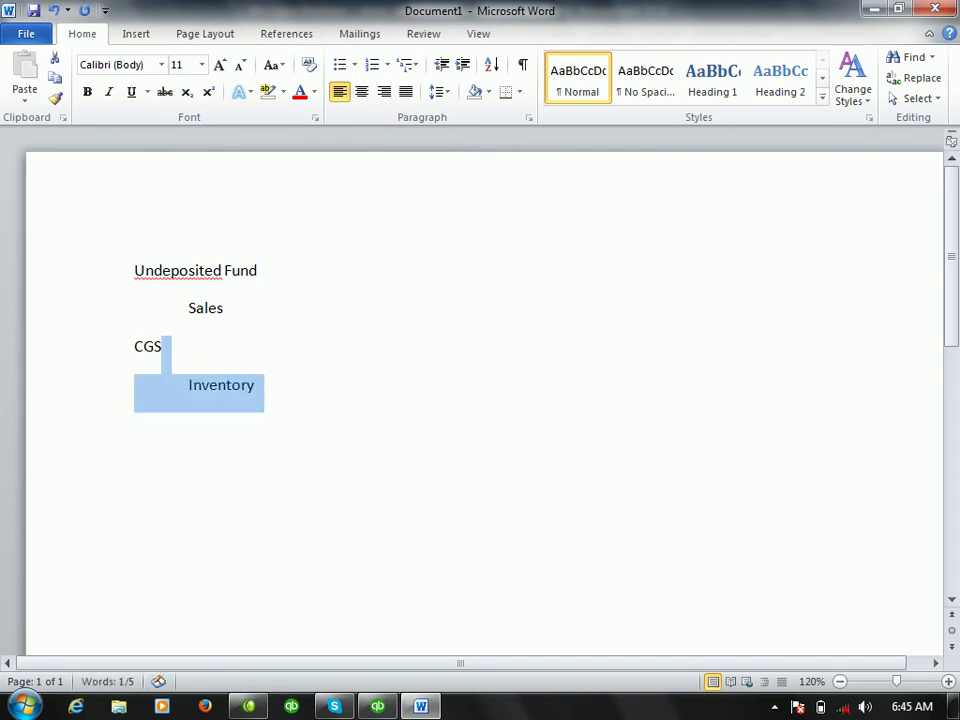
pyautogui.hotkey('ctrl', 'shift', 'Home')
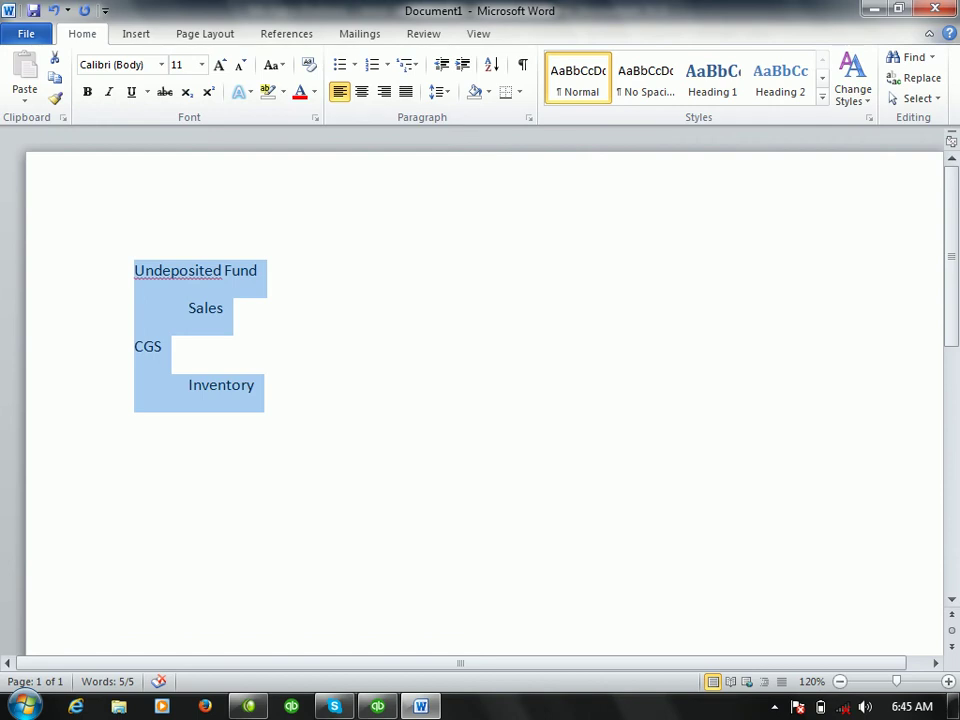
pyautogui.click(135, 385)
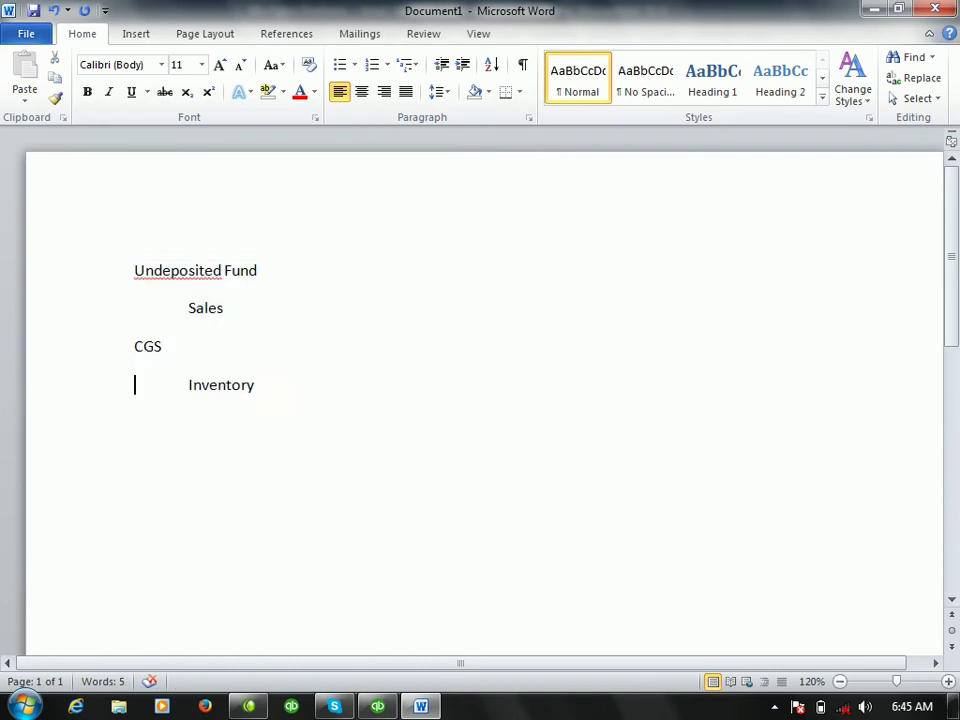
# - Retype the first line as 'Undposited Fund', then return to QuickBooks' Reports menu
pyautogui.click(266, 271)
pyautogui.tripleClick(266, 271)
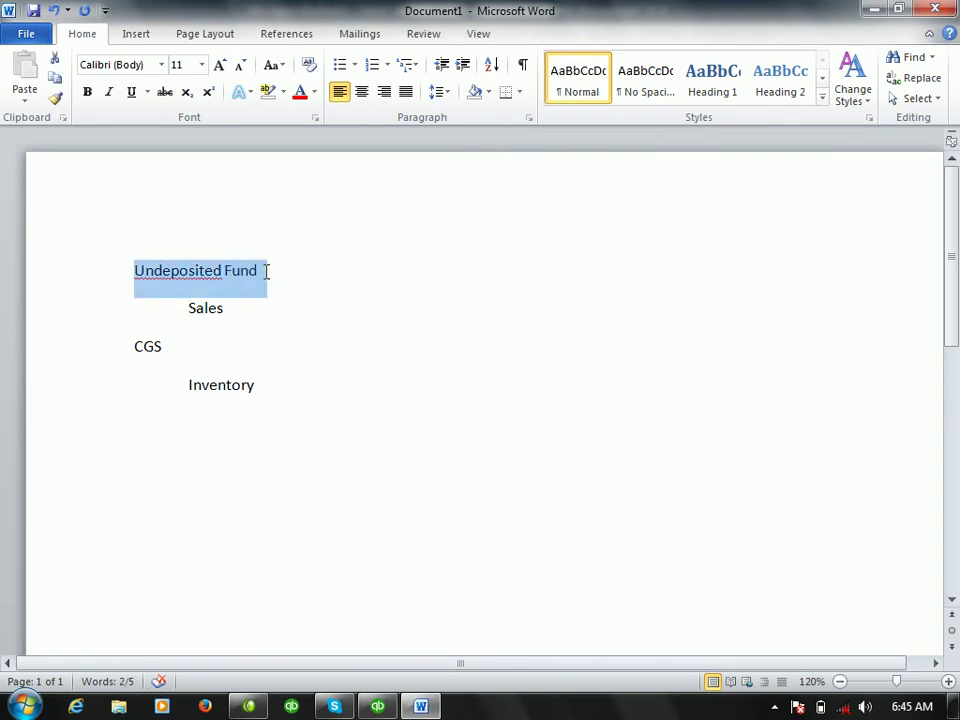
pyautogui.write('A/R')
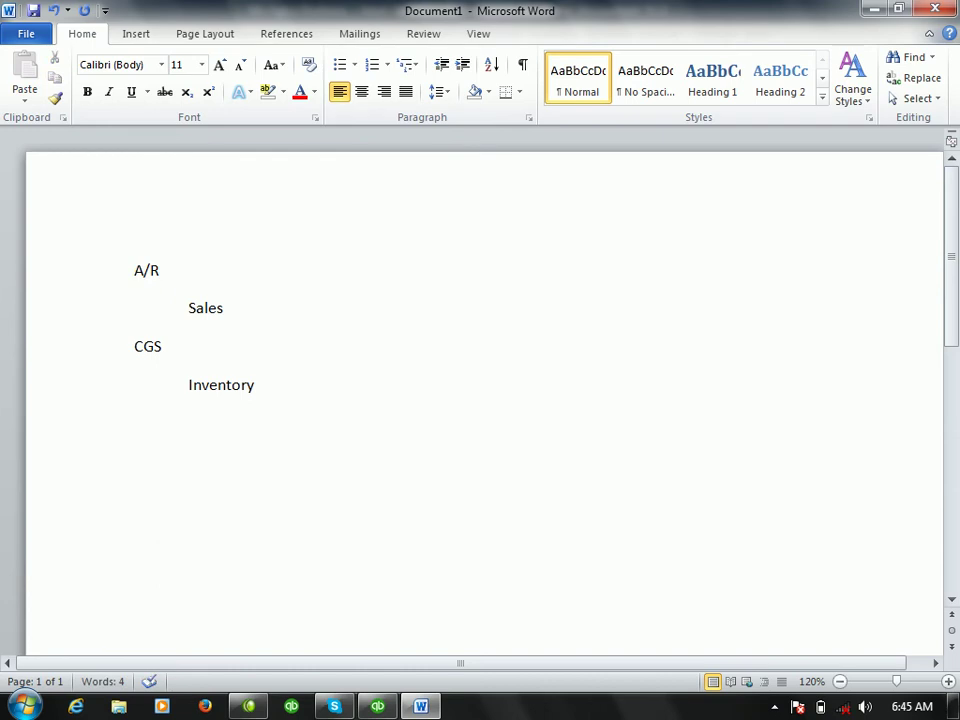
pyautogui.press('BackSpace')
pyautogui.press('BackSpace')
pyautogui.press('BackSpace')
pyautogui.write('Undposited Fund')
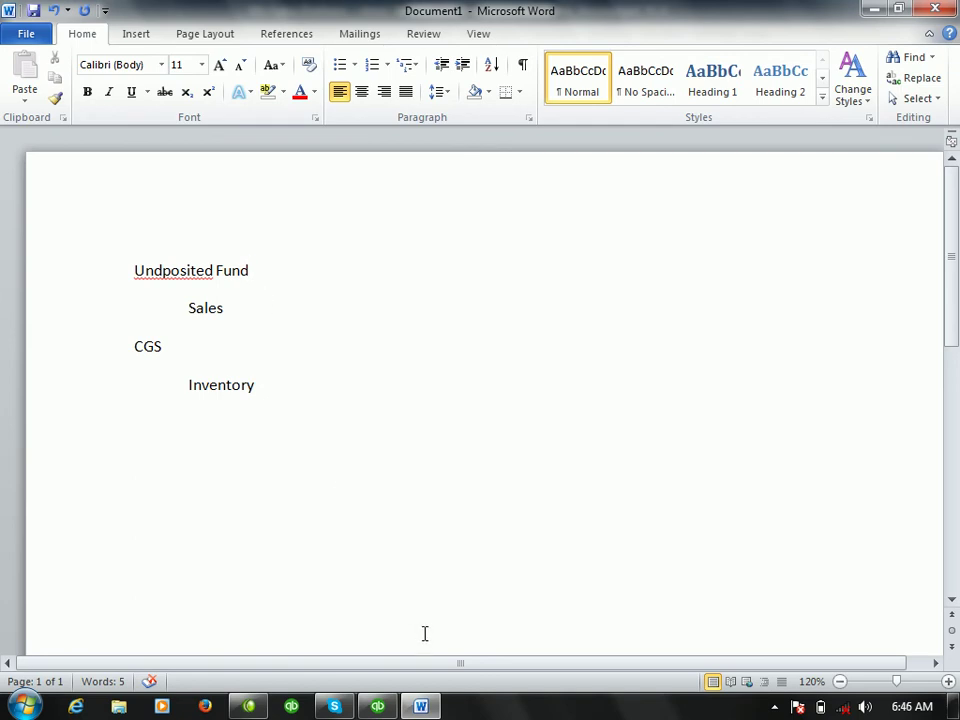
pyautogui.click(378, 706)
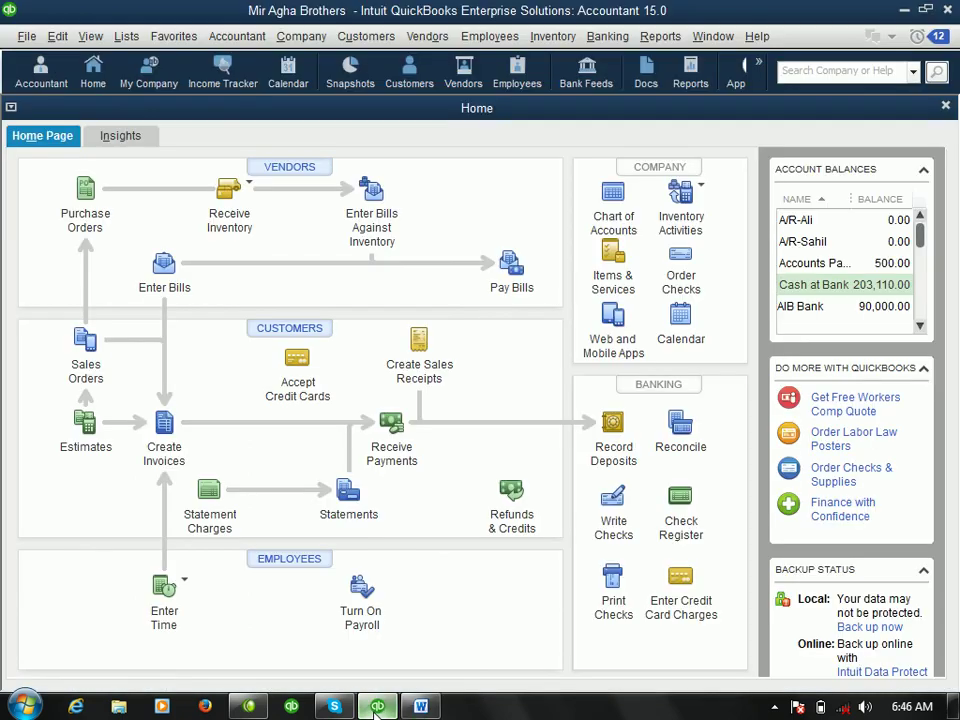
pyautogui.click(654, 38)
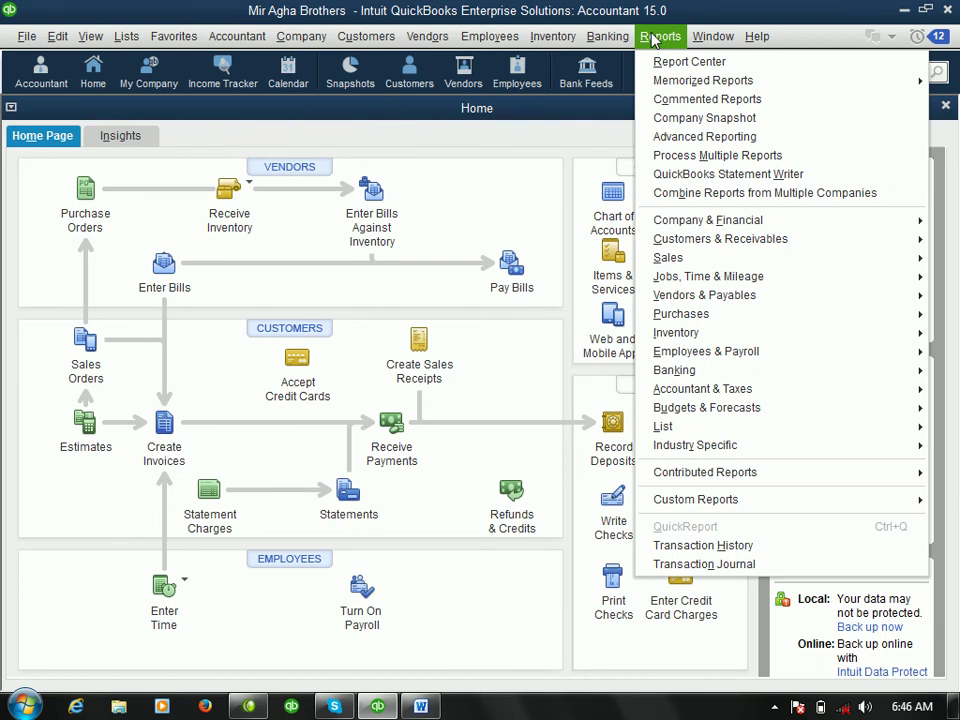
pyautogui.press('Down')
pyautogui.press('Down')
pyautogui.press('Down')
pyautogui.press('Down')
pyautogui.press('Down')
pyautogui.press('Down')
pyautogui.press('Down')
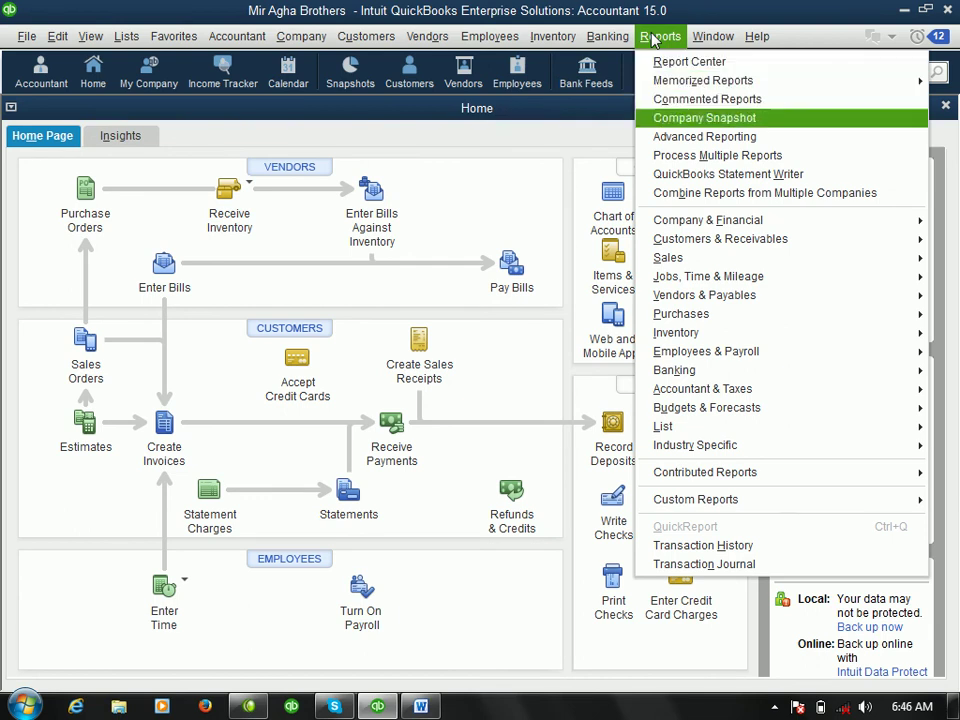
pyautogui.press('Down')
pyautogui.press('Down')
pyautogui.press('Down')
pyautogui.press('Down')
pyautogui.press('Down')
pyautogui.press('Down')
pyautogui.press('Down')
pyautogui.press('Down')
pyautogui.press('Down')
pyautogui.press('Down')
pyautogui.press('Down')
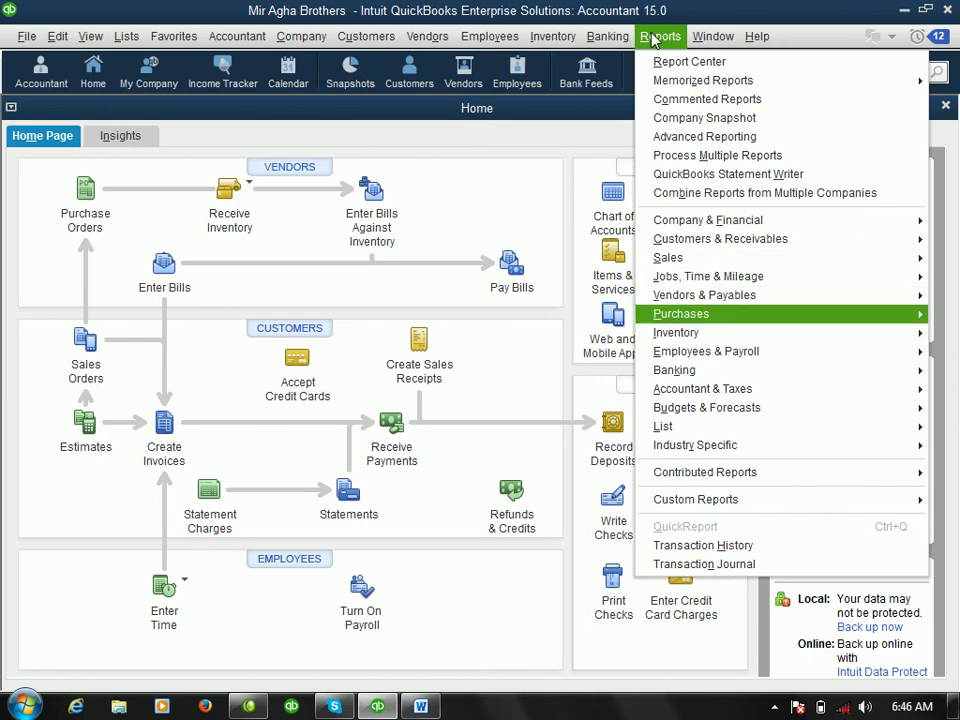
pyautogui.press('Right')
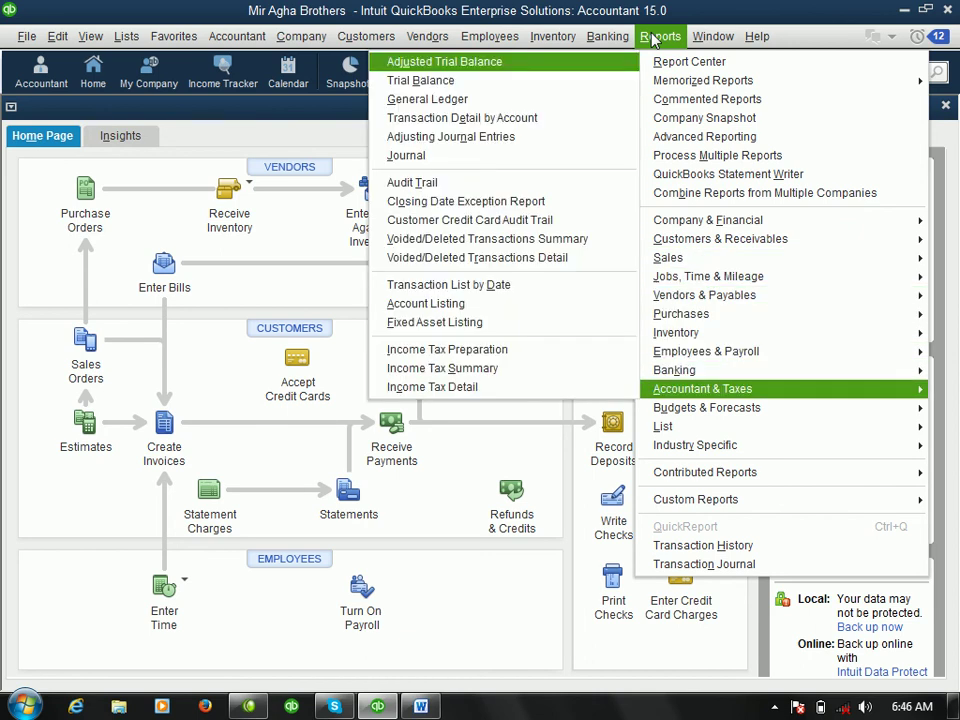
pyautogui.press('Down')
pyautogui.press('Down')
pyautogui.press('Down')
pyautogui.press('Down')
pyautogui.press('Down')
pyautogui.press('Return')
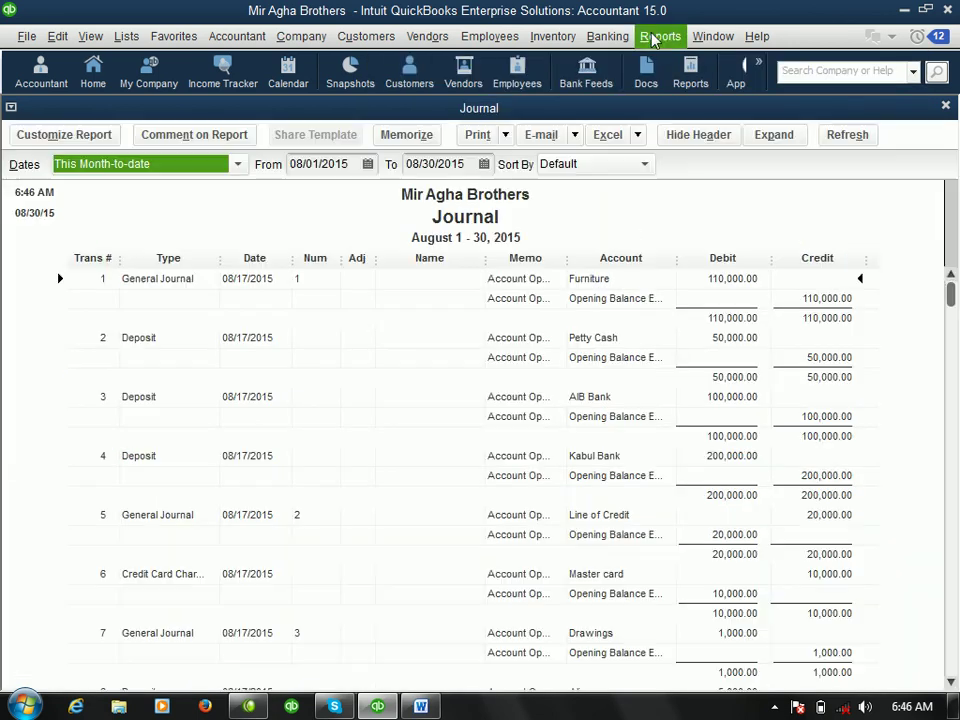
pyautogui.moveTo(950, 290); pyautogui.dragTo(950, 688)
pyautogui.click(950, 684)
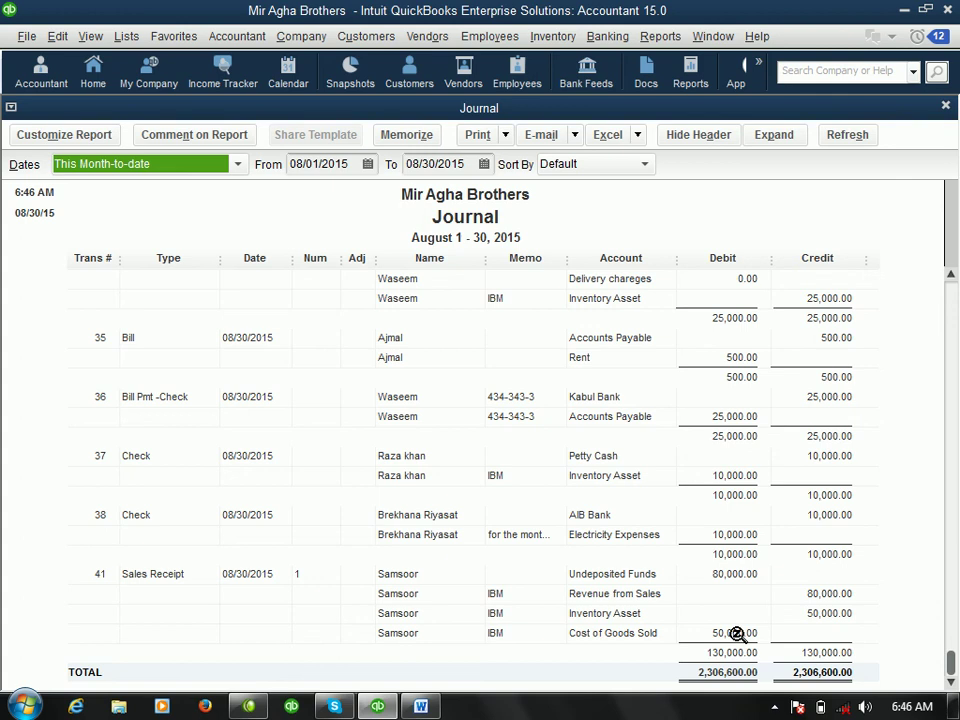
pyautogui.click(946, 107)
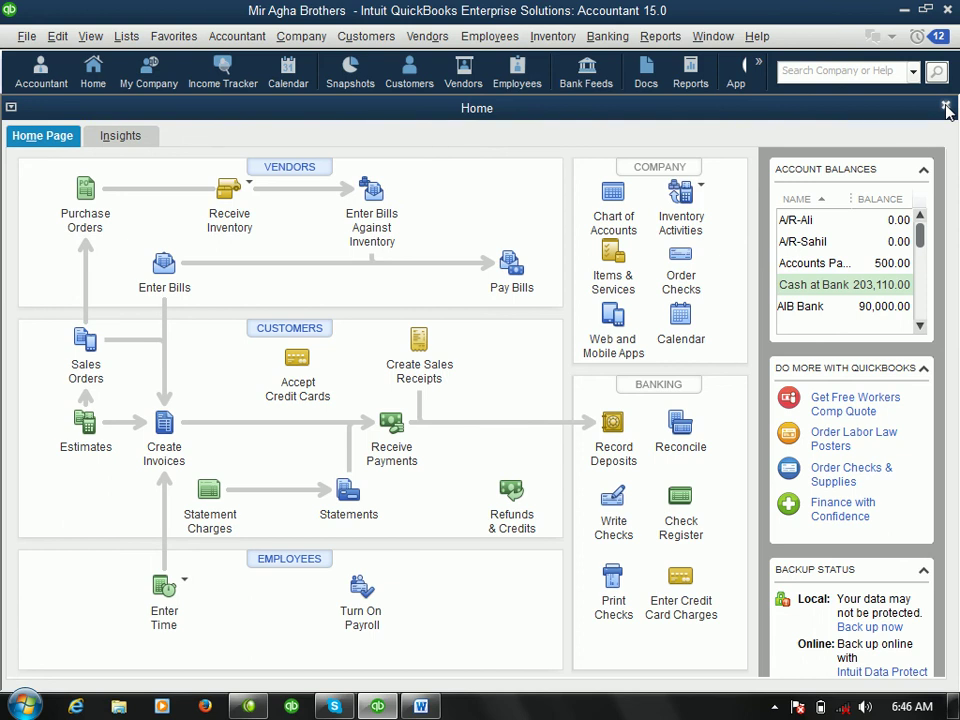
pyautogui.click(660, 36)
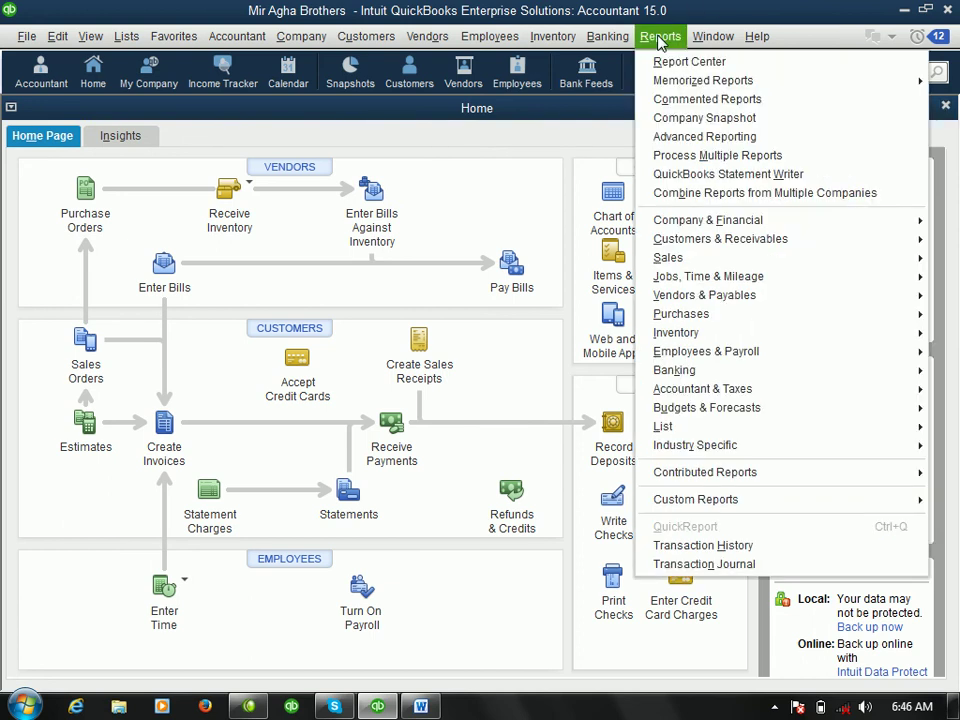
pyautogui.press('Down')
pyautogui.press('Down')
pyautogui.press('Down')
pyautogui.press('Down')
pyautogui.press('Down')
pyautogui.press('Down')
pyautogui.press('Down')
pyautogui.press('Down')
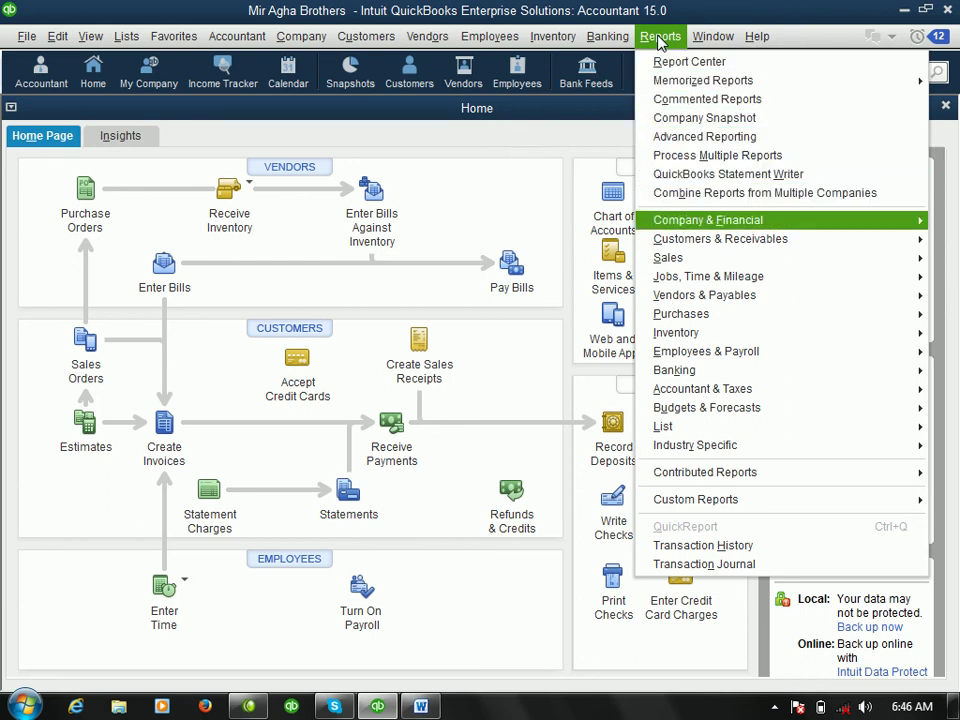
pyautogui.press('Right')
pyautogui.press('Return')
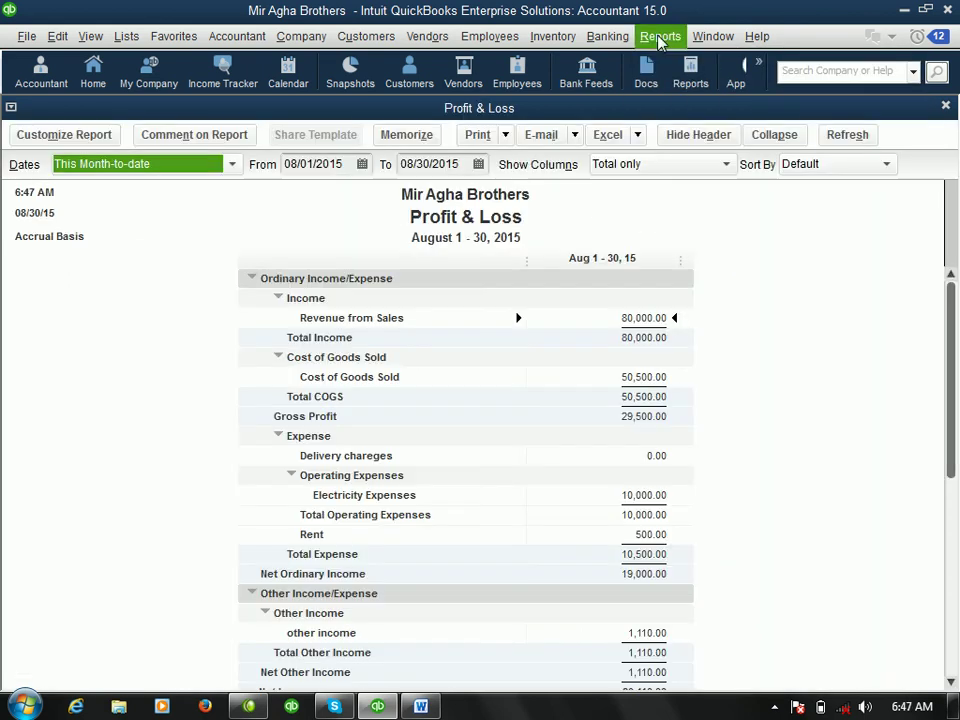
pyautogui.moveTo(952, 362); pyautogui.dragTo(952, 430)
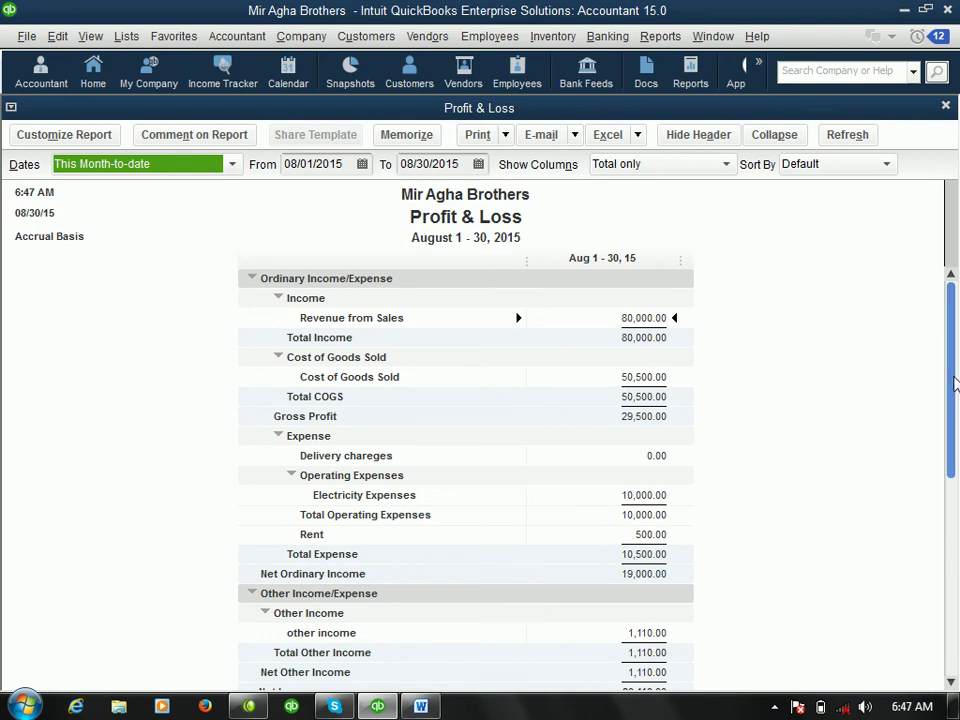
pyautogui.moveTo(953, 393); pyautogui.dragTo(951, 592)
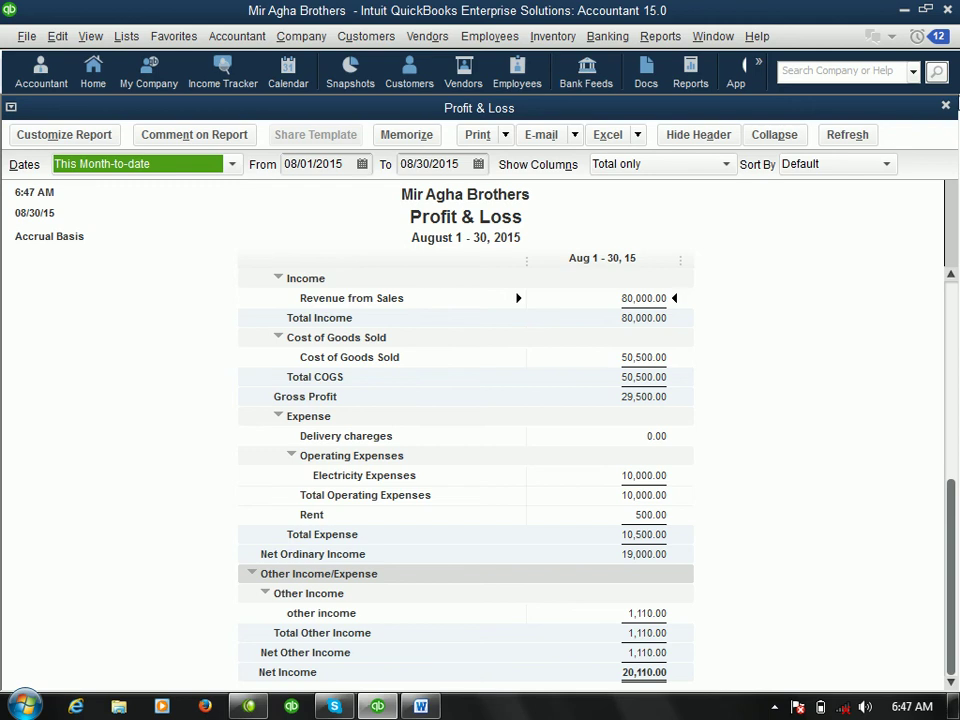
pyautogui.click(945, 104)
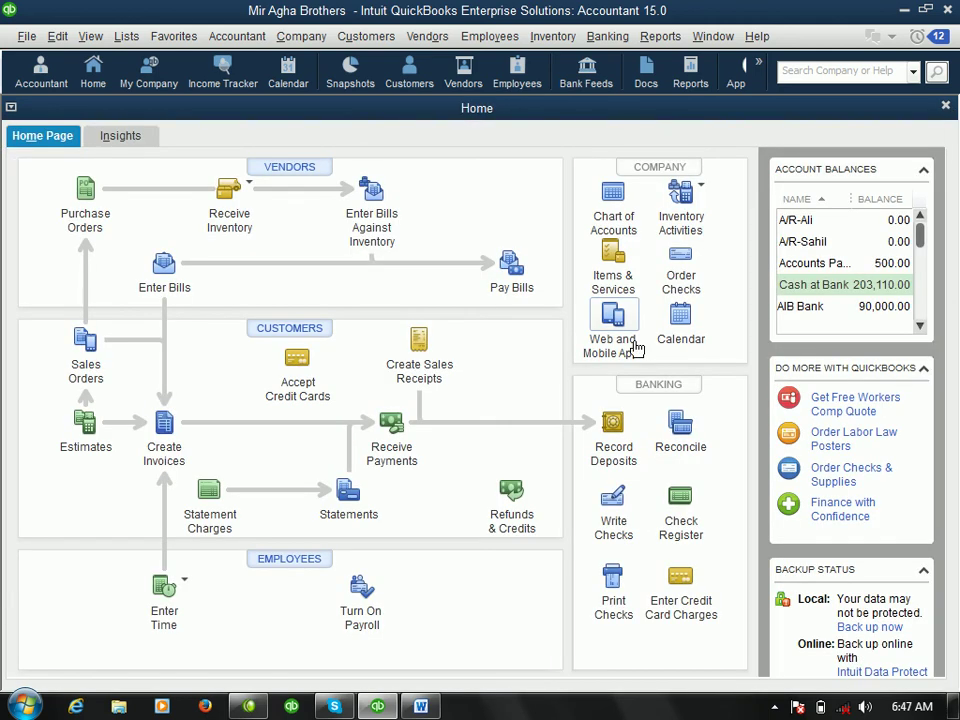
# - Add two blank lines after Inventory in the Word notes, then return to QuickBooks
pyautogui.click(434, 706)
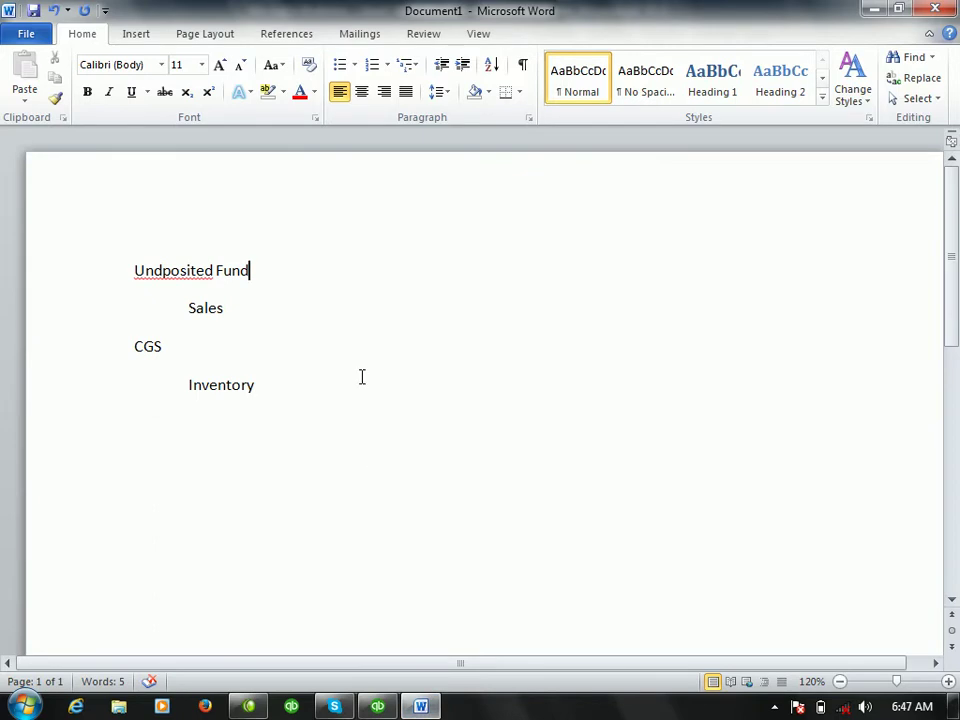
pyautogui.click(269, 389)
pyautogui.press('Return')
pyautogui.press('Return')
pyautogui.click(276, 269)
pyautogui.click(381, 707)
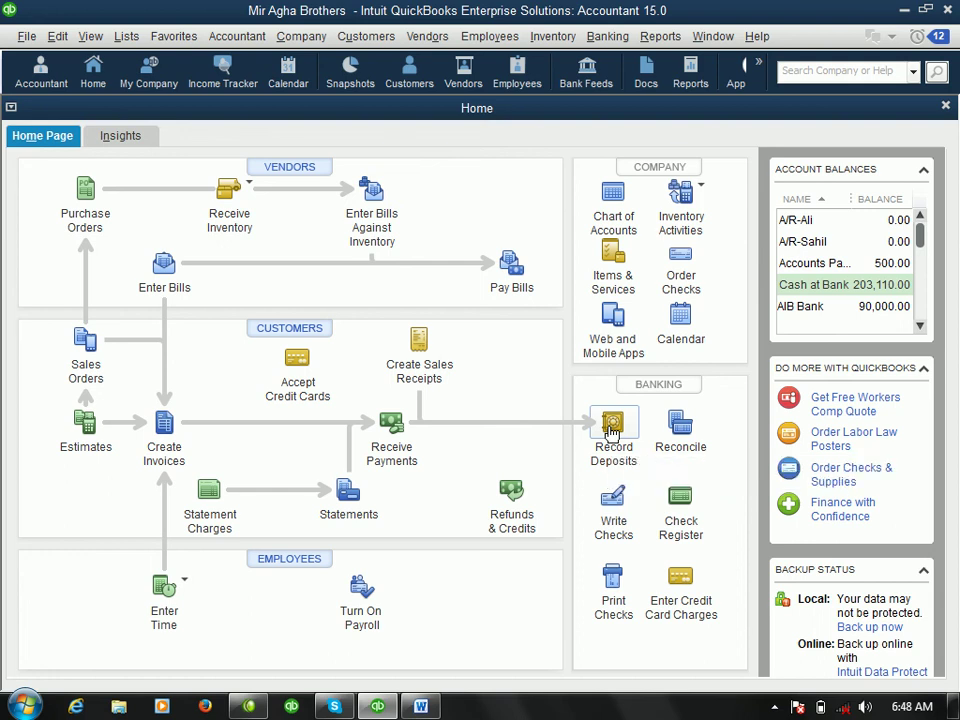
# - Select the customer's 80,000.00 Undeposited Funds payment for a new deposit
pyautogui.click(612, 428)
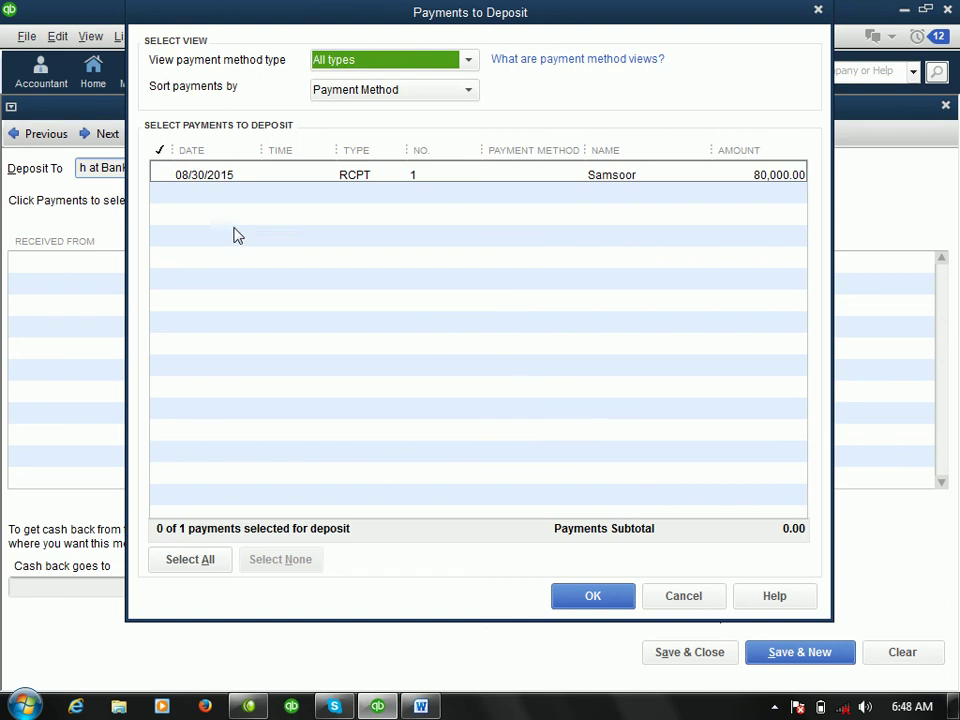
pyautogui.click(163, 174)
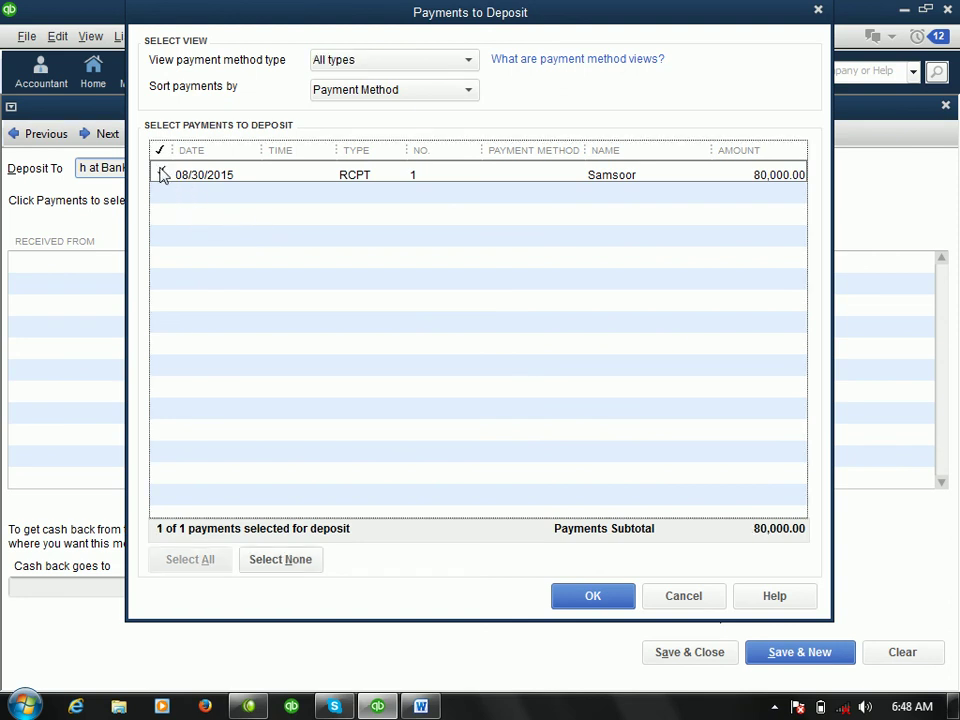
pyautogui.click(597, 596)
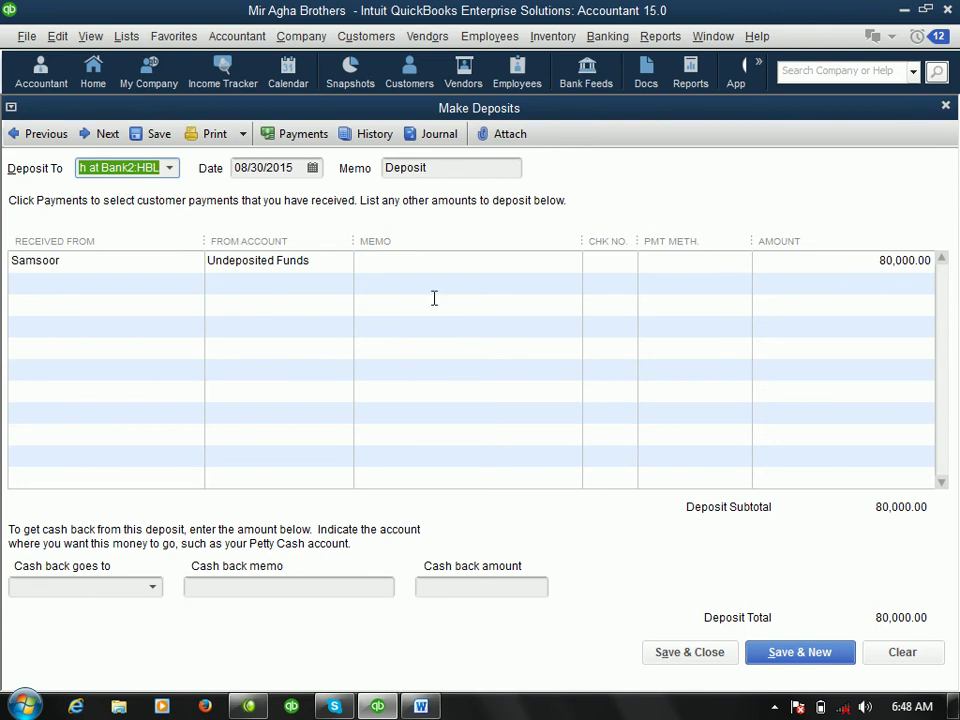
# - Set the deposit account to AIB Bank and save the 80,000.00 deposit
pyautogui.click(169, 168)
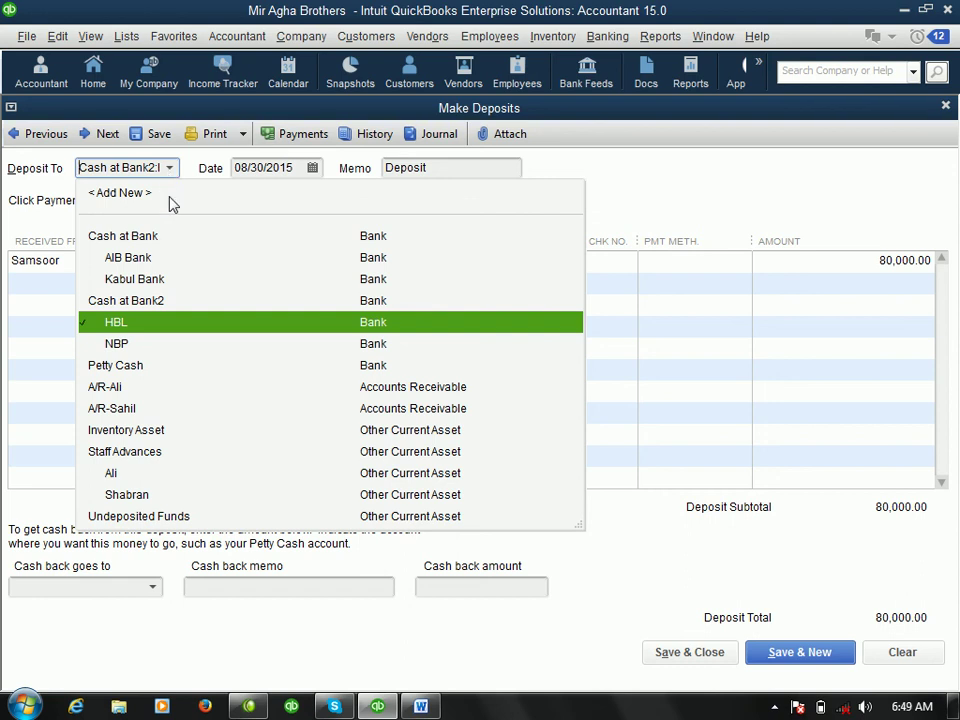
pyautogui.click(138, 258)
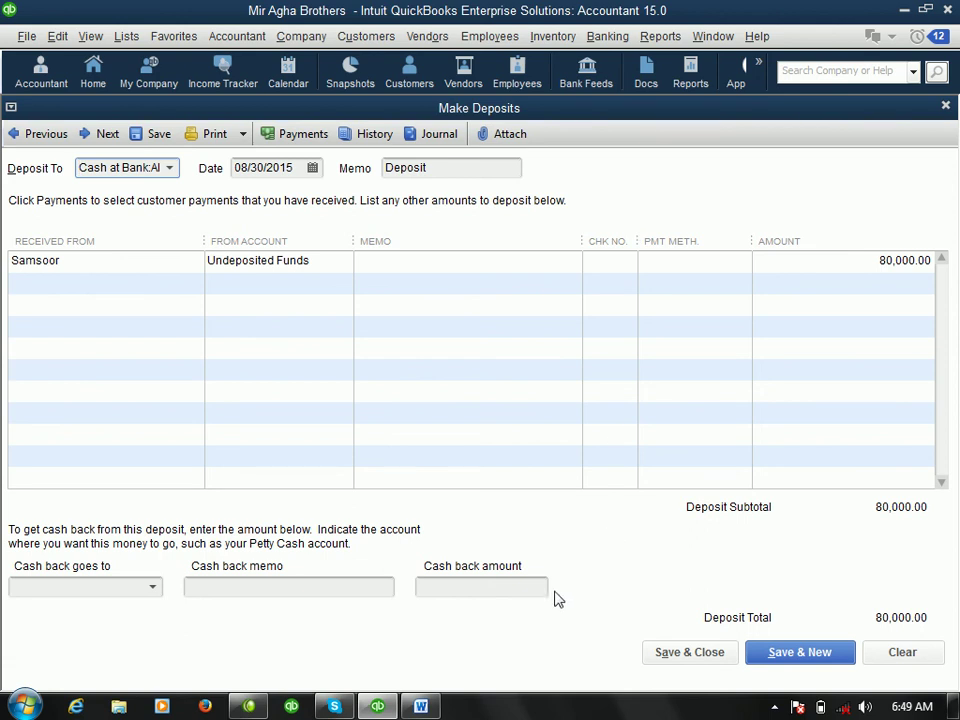
pyautogui.click(420, 706)
pyautogui.press('Down')
pyautogui.press('Down')
pyautogui.press('Down')
pyautogui.press('Down')
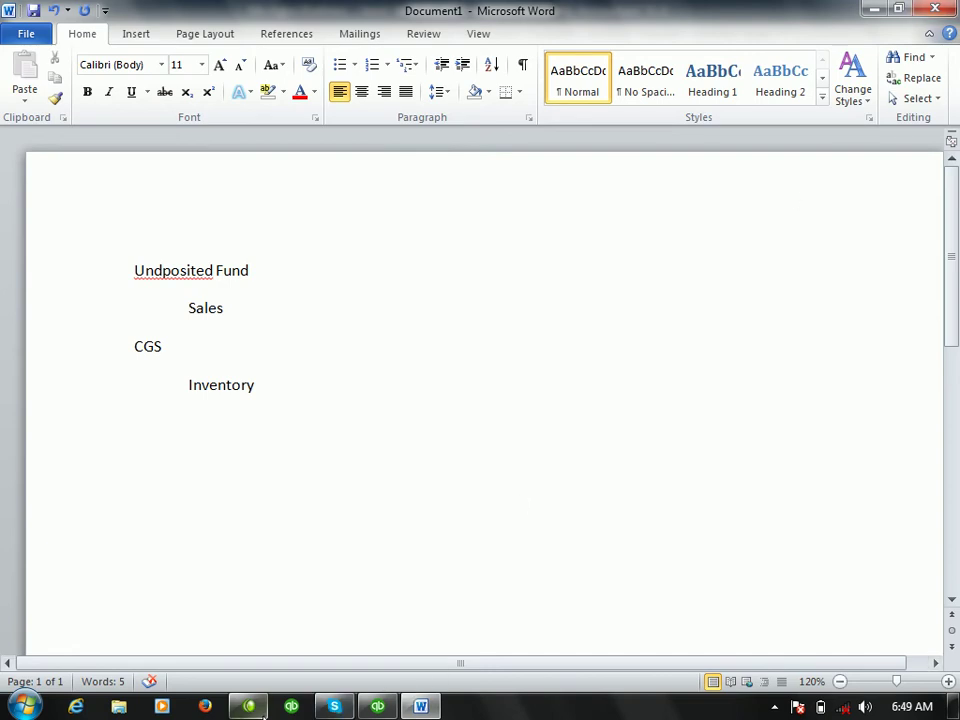
pyautogui.click(380, 706)
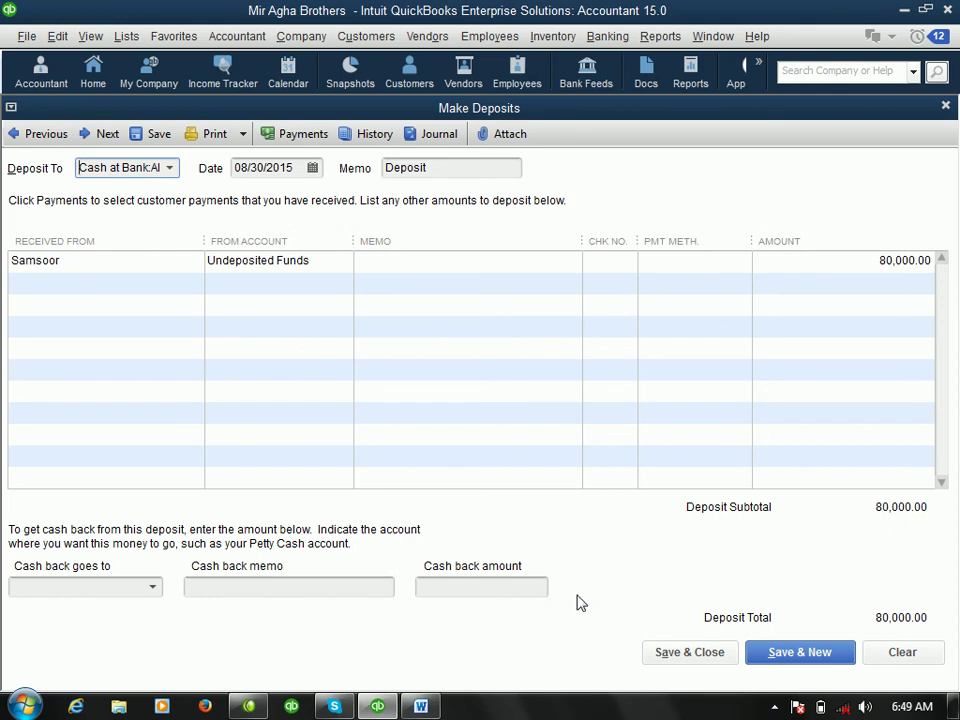
pyautogui.click(705, 665)
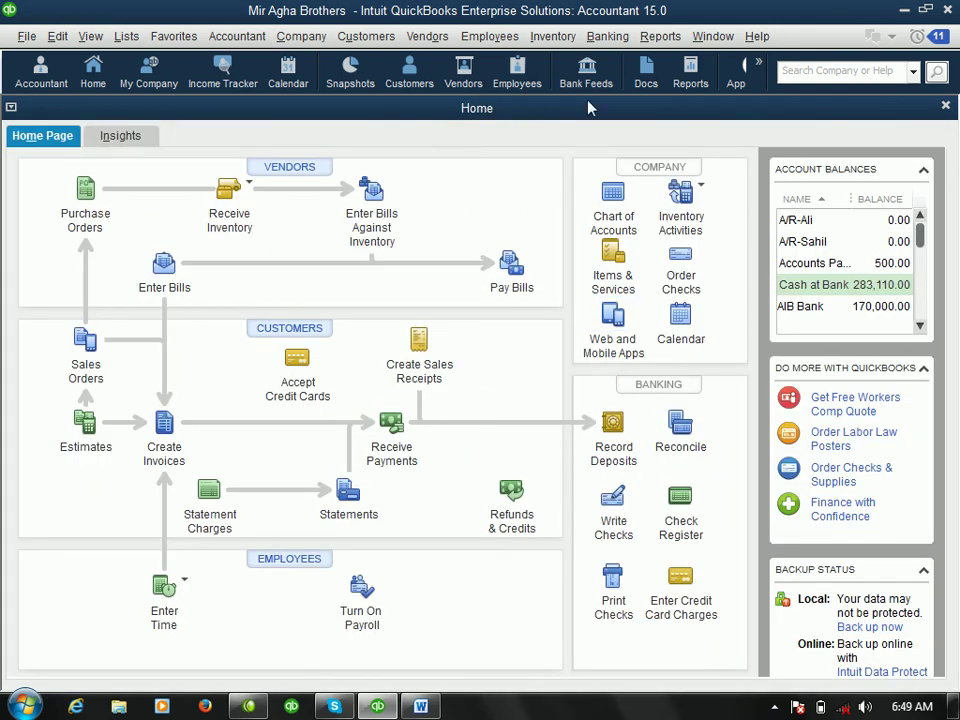
# - Open the Accountant & Taxes Journal report and scroll to the 80,000.00 AIB Bank deposit at its end
pyautogui.click(650, 37)
pyautogui.press('Up')
pyautogui.press('Up')
pyautogui.press('Up')
pyautogui.press('Up')
pyautogui.press('Up')
pyautogui.press('Up')
pyautogui.press('Up')
pyautogui.press('Up')
pyautogui.press('Up')
pyautogui.press('Up')
pyautogui.press('Up')
pyautogui.press('Down')
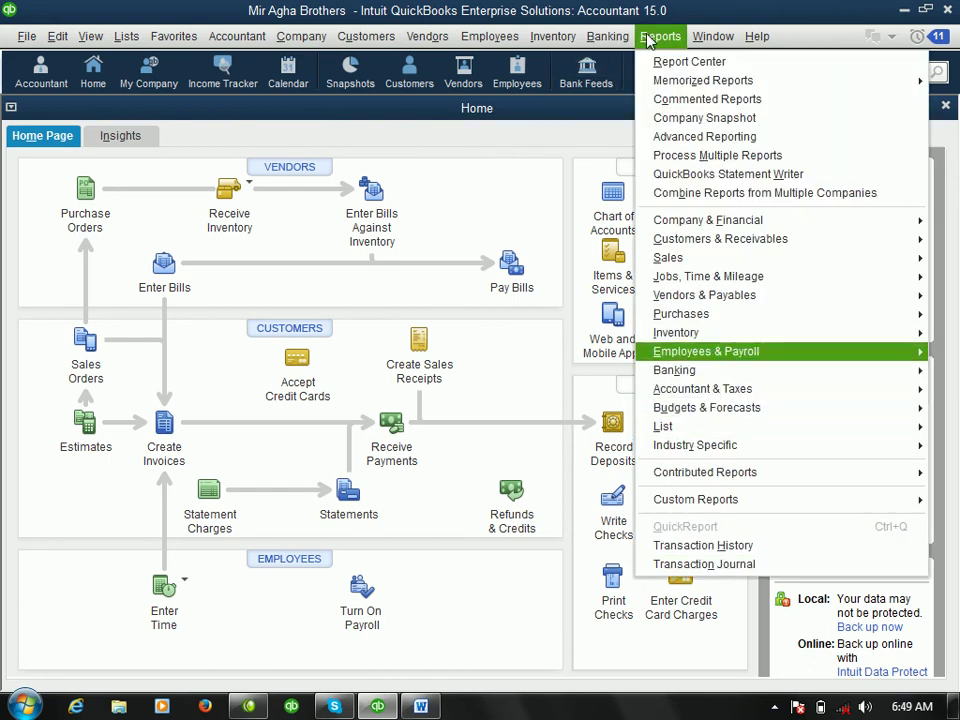
pyautogui.press('Down')
pyautogui.press('Down')
pyautogui.press('Right')
pyautogui.press('Down')
pyautogui.press('Down')
pyautogui.press('Down')
pyautogui.press('Down')
pyautogui.press('Down')
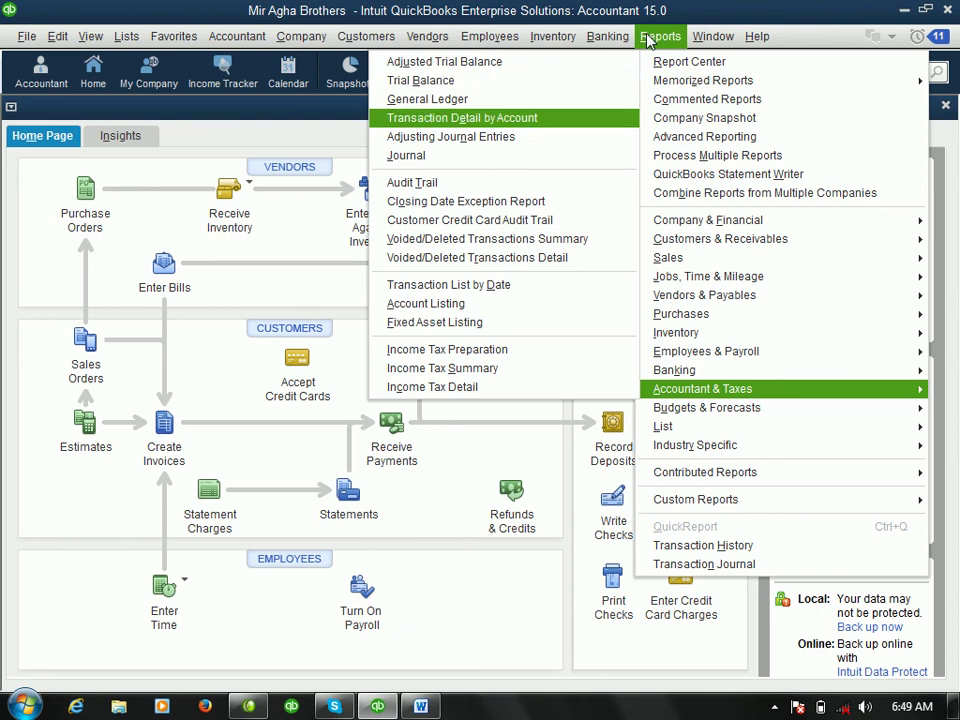
pyautogui.press('Return')
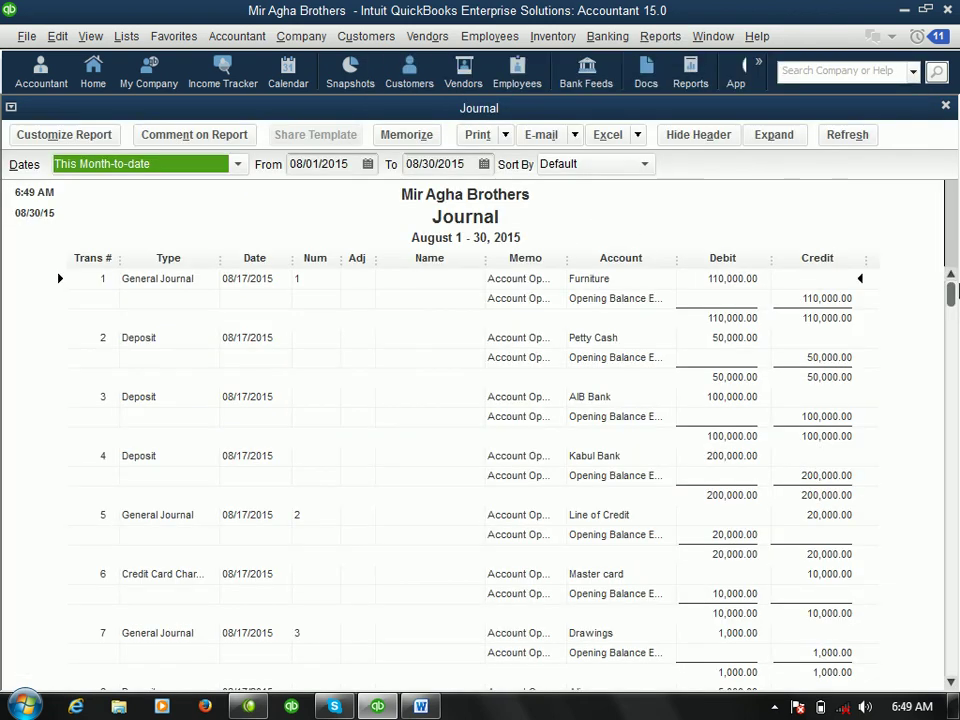
pyautogui.click(947, 458)
pyautogui.moveTo(947, 458); pyautogui.dragTo(951, 670)
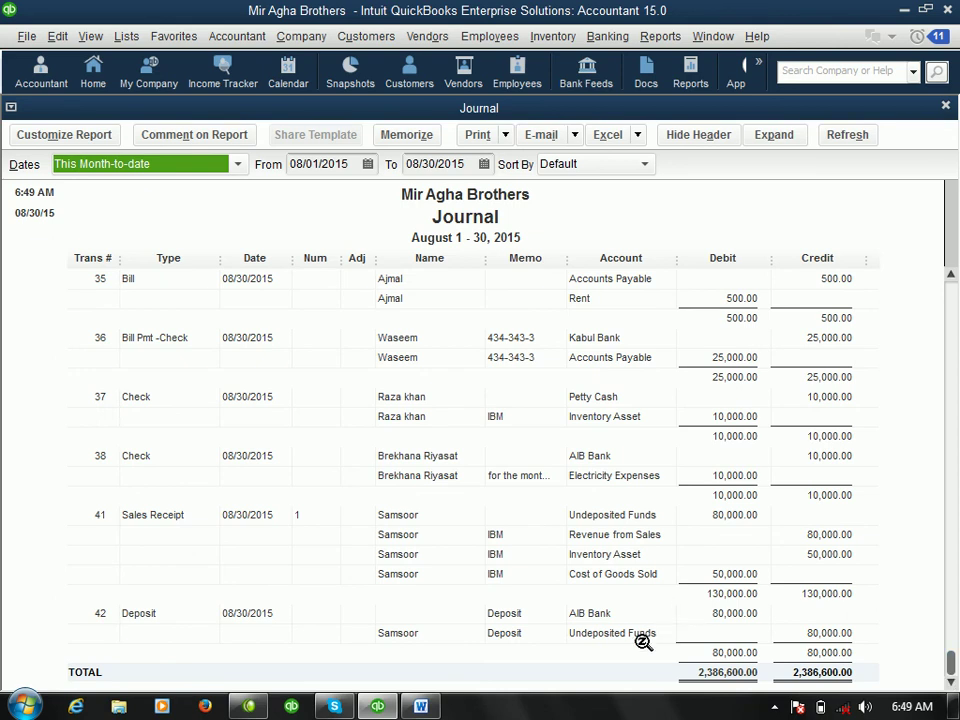
pyautogui.click(420, 706)
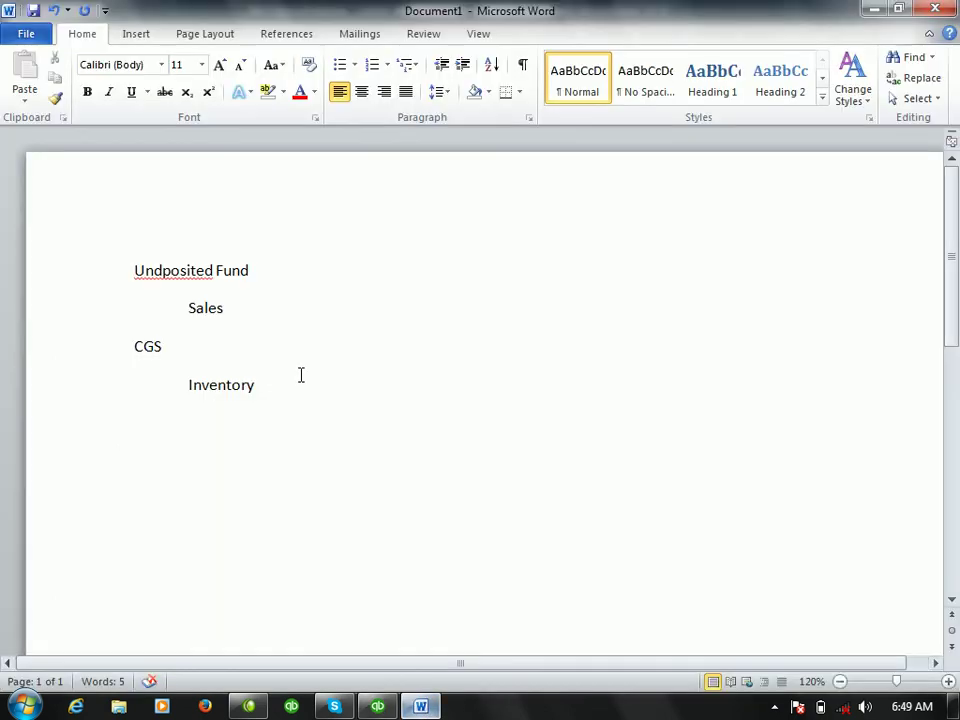
# - Note 80000 beside Undposited Fund and add an AIB line with 80000
pyautogui.press('Tab')
pyautogui.press('Tab')
pyautogui.write('80000')
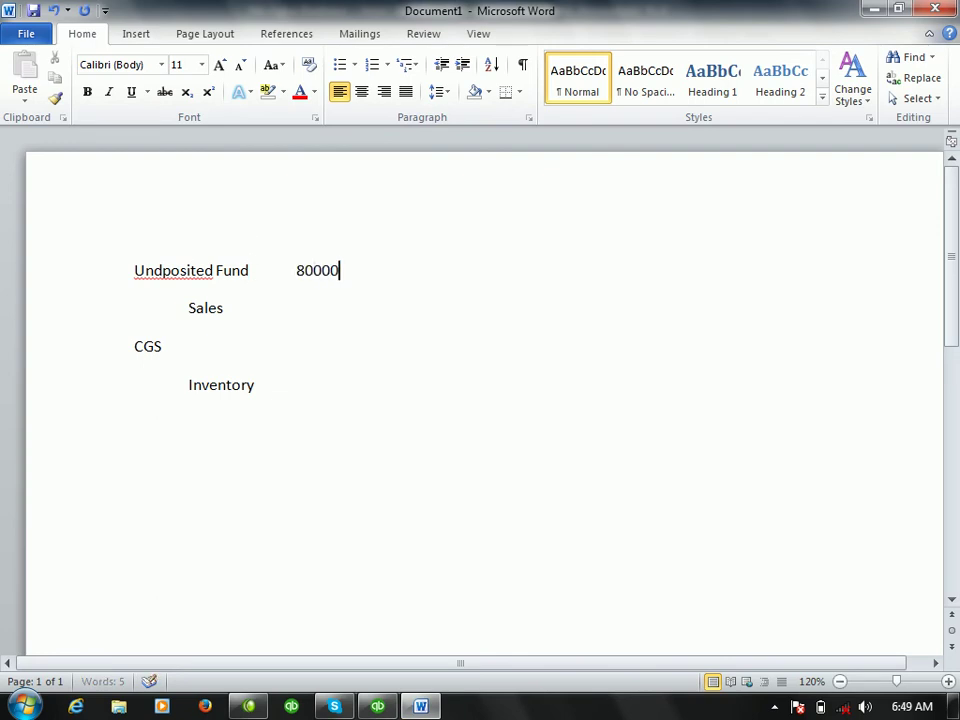
pyautogui.press('Down')
pyautogui.press('Down')
pyautogui.press('Down')
pyautogui.press('Return')
pyautogui.write('AIB')
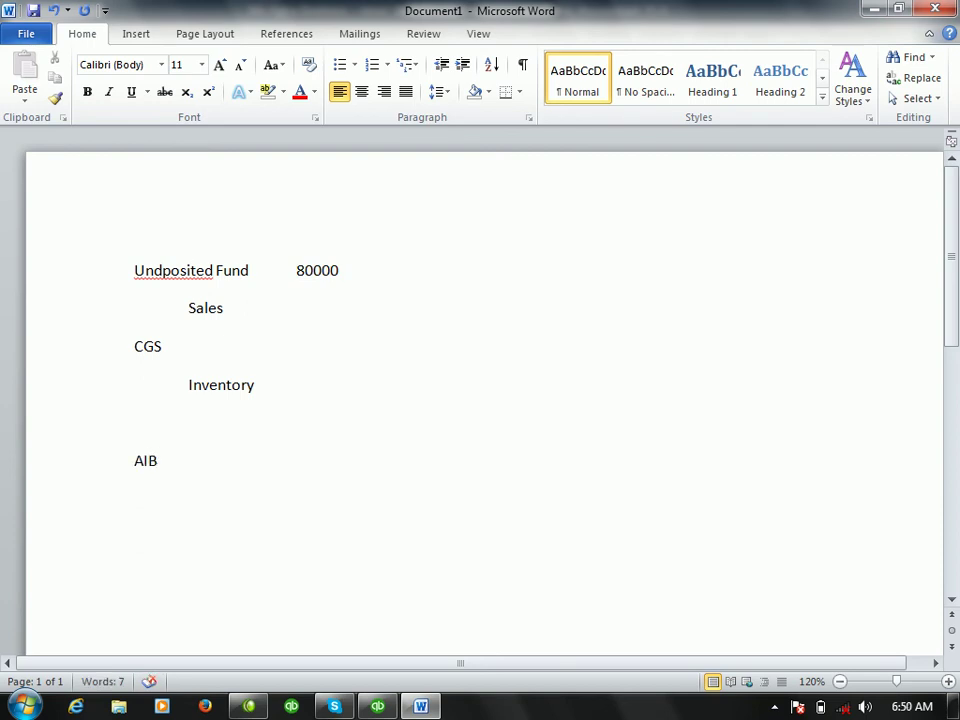
pyautogui.press('Tab')
pyautogui.press('Tab')
pyautogui.press('Tab')
pyautogui.write('80000')
# - Add an indented 'Undpoosisted fund' 80000 line below AIB in the notes
pyautogui.press('Return')
pyautogui.press('Tab')
pyautogui.write('Undpoos')
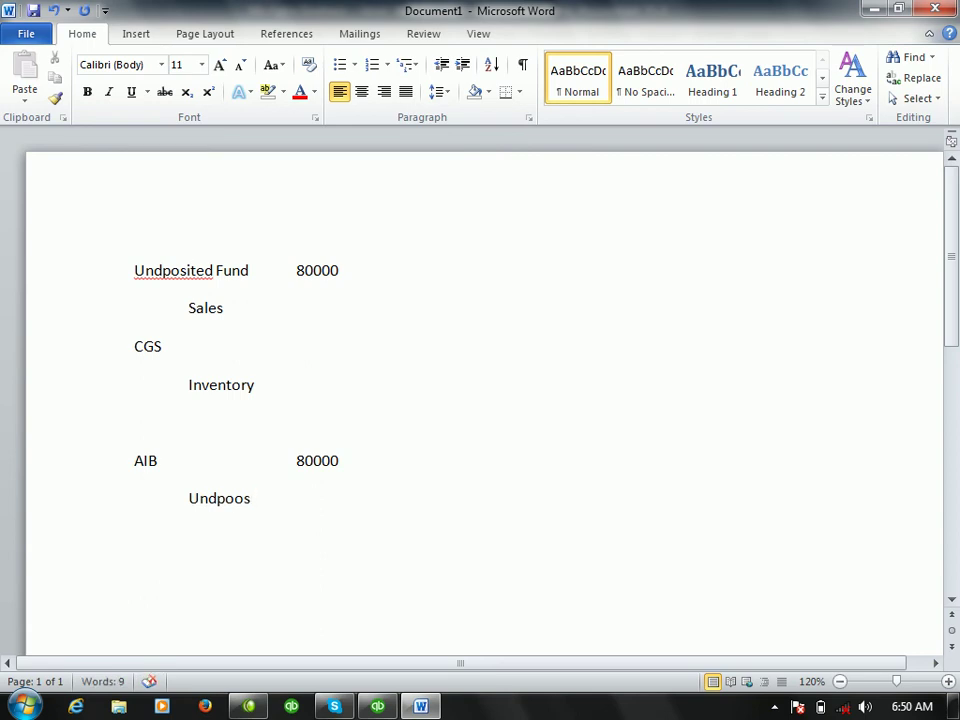
pyautogui.press('BackSpace')
pyautogui.write('sisted fund')
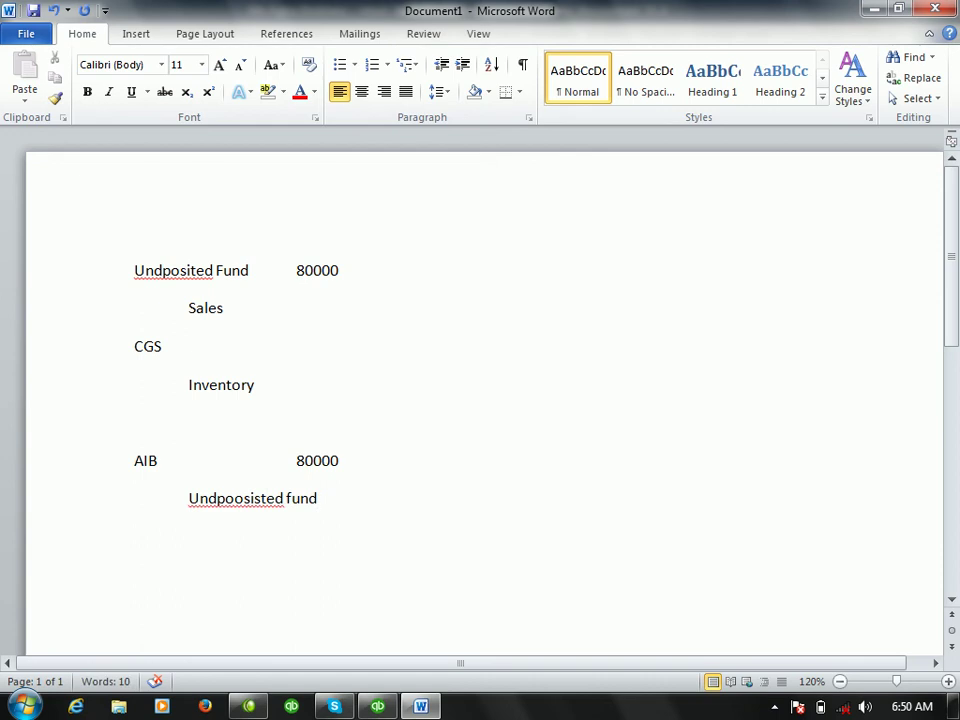
pyautogui.press('Tab')
pyautogui.write('80000')
pyautogui.click(75, 511)
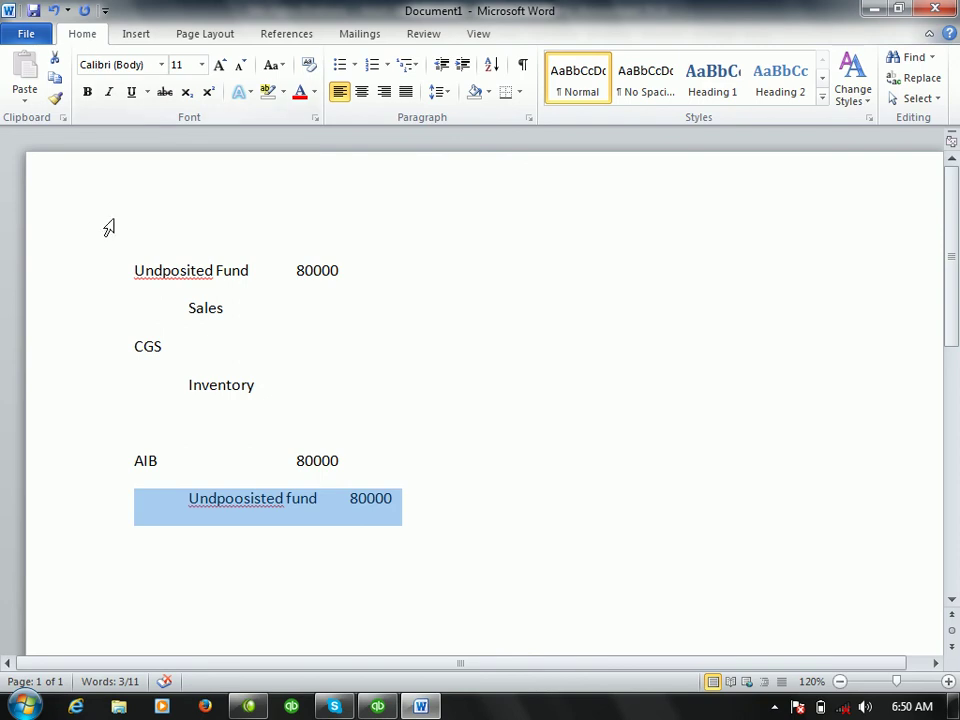
pyautogui.click(133, 270)
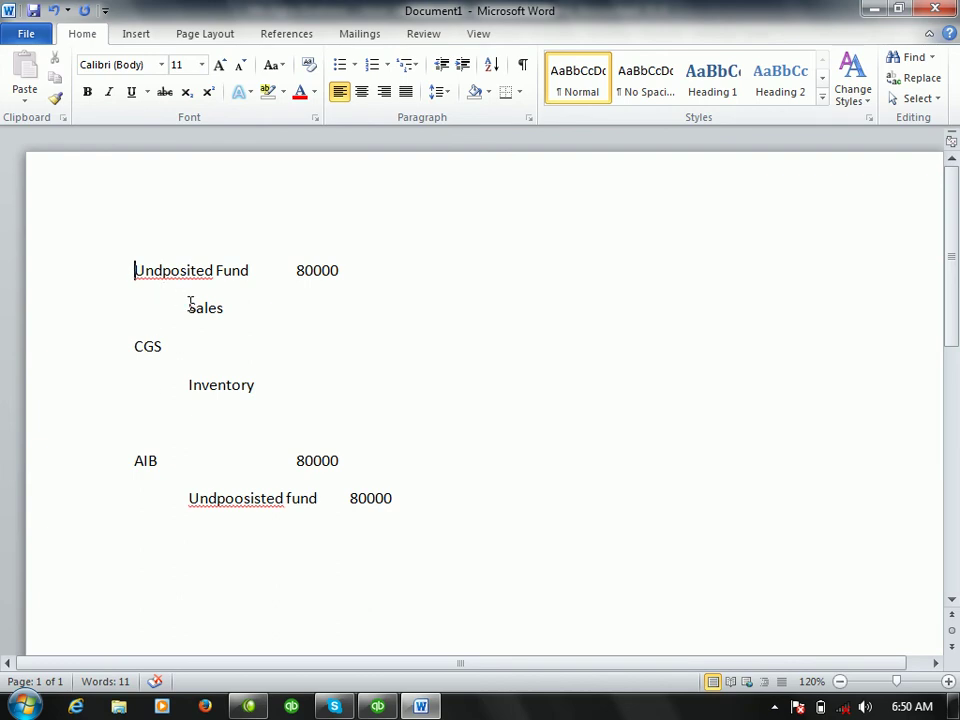
pyautogui.hotkey('shift', 'Down')
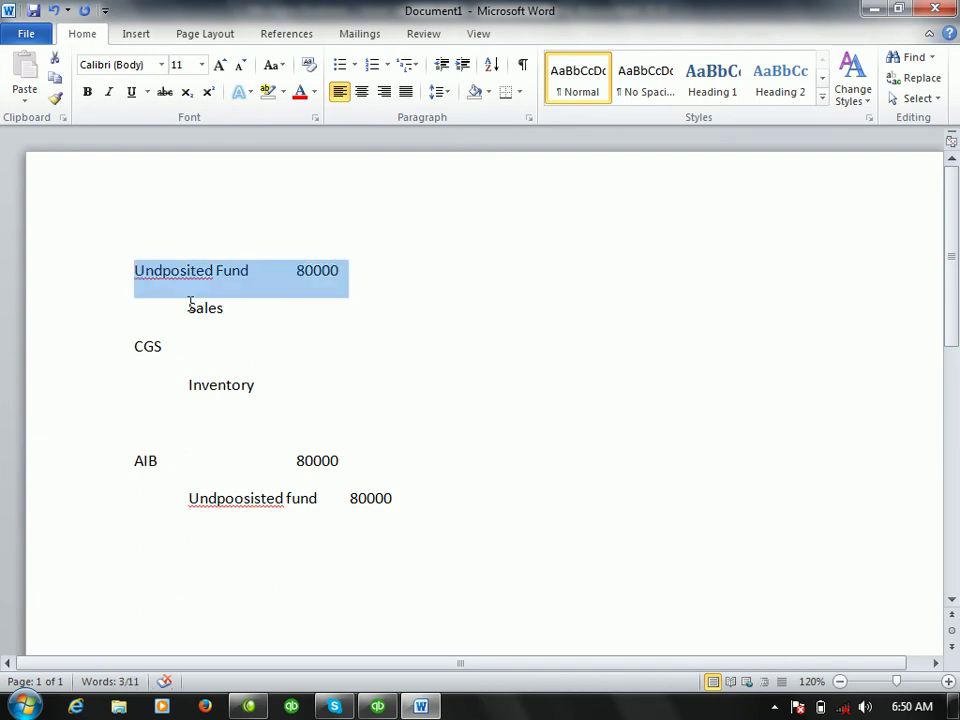
pyautogui.press('Down')
pyautogui.press('Down')
pyautogui.press('Down')
pyautogui.press('Down')
pyautogui.press('Down')
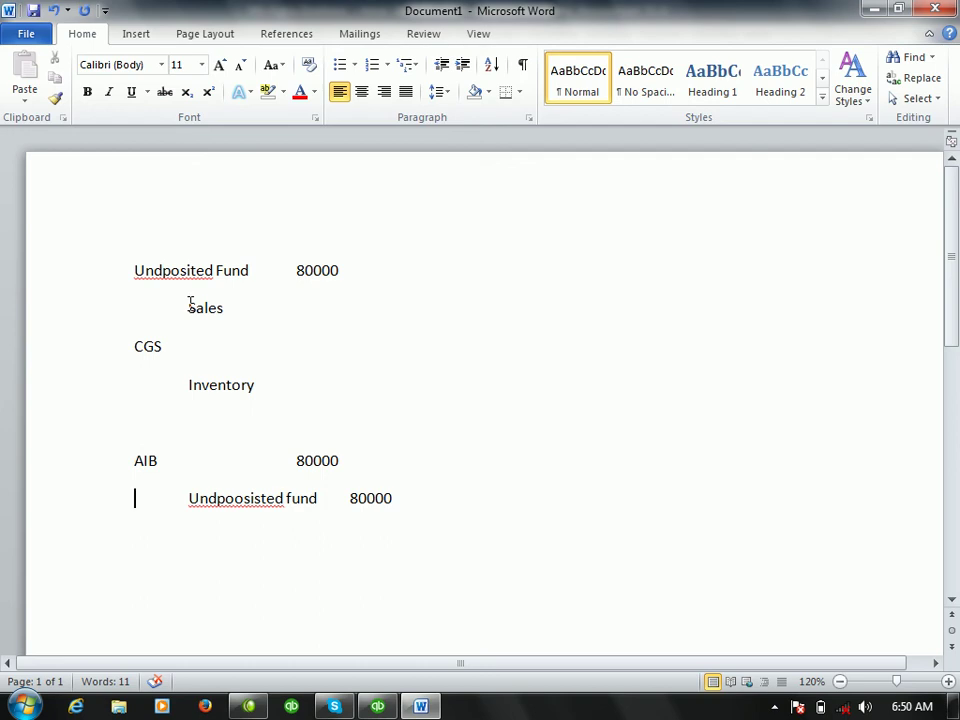
pyautogui.click(377, 706)
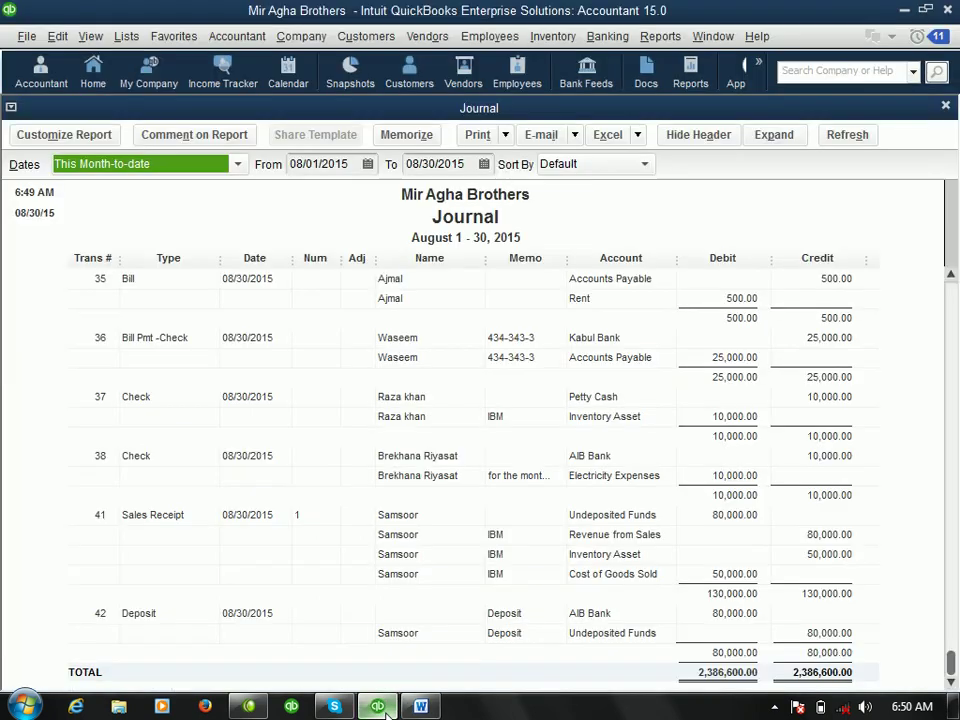
# - Close the Journal report and start a new sales receipt from the Home page
pyautogui.click(944, 108)
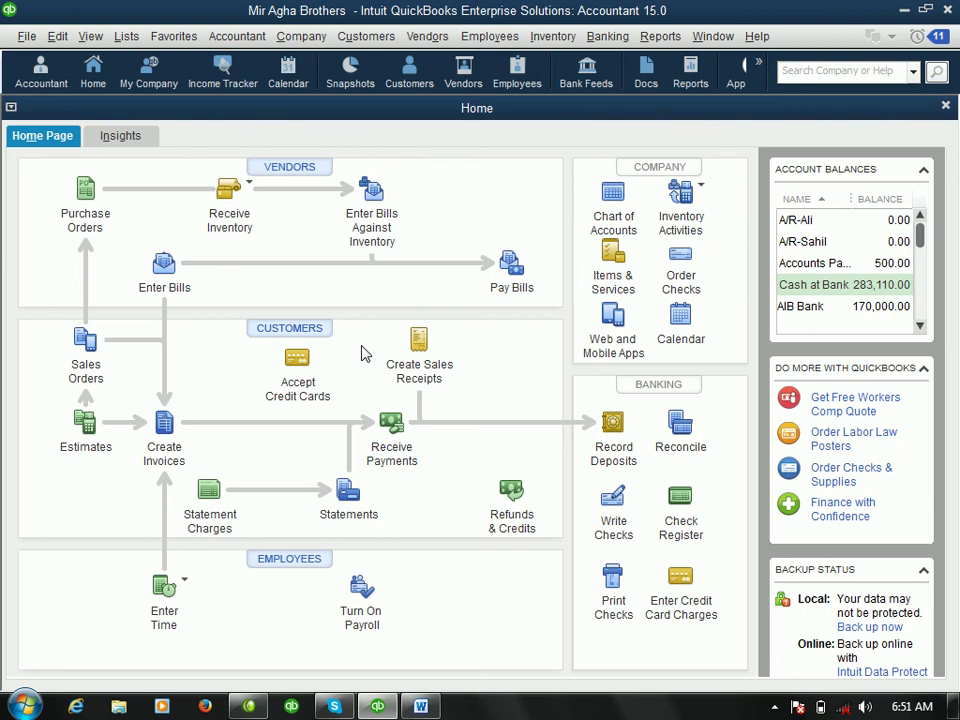
pyautogui.click(421, 347)
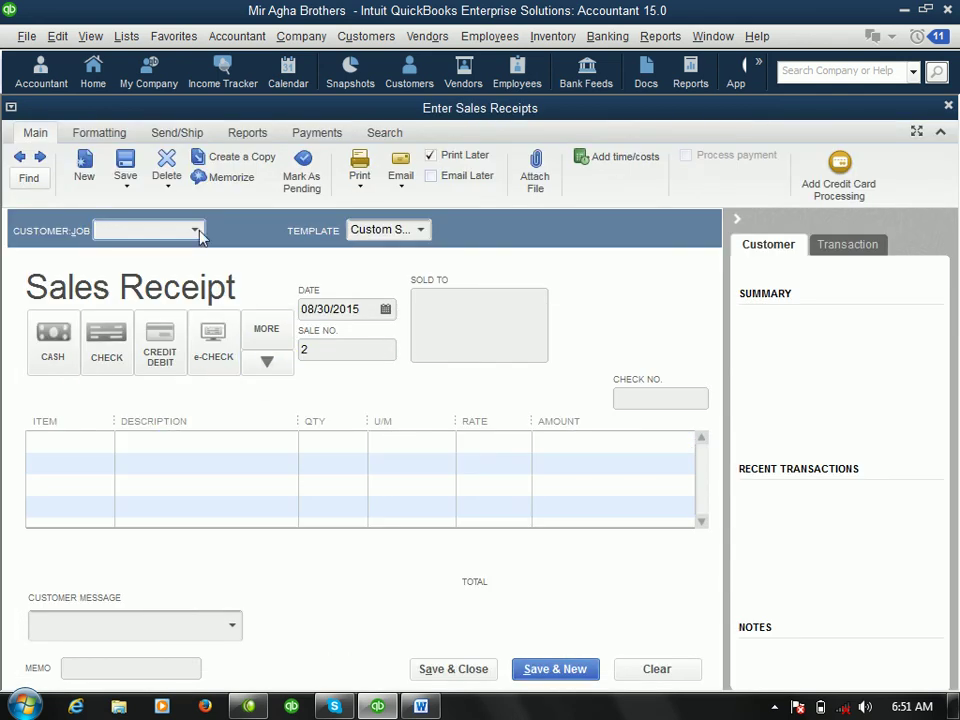
# - Choose the customer and add the Hardware installation item to the receipt
pyautogui.write('Samsoor')
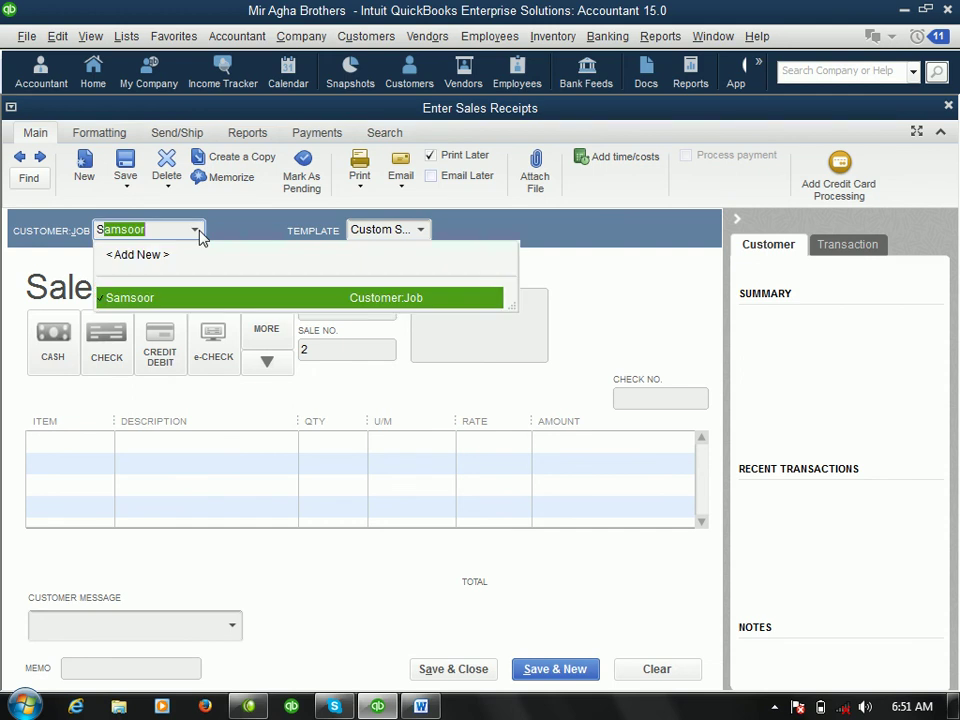
pyautogui.click(150, 297)
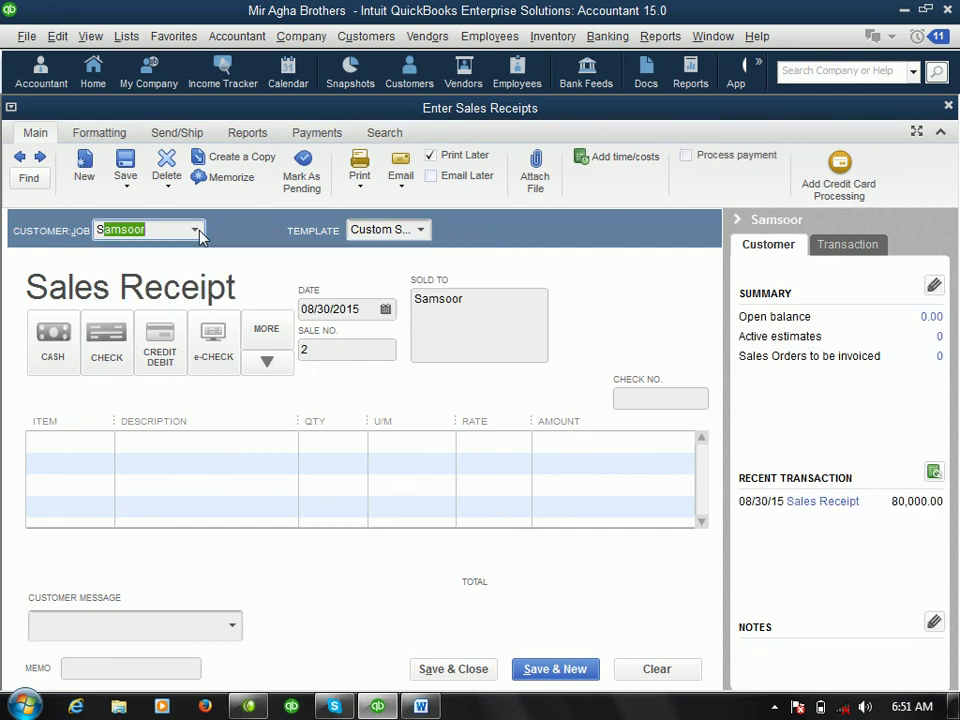
pyautogui.click(100, 440)
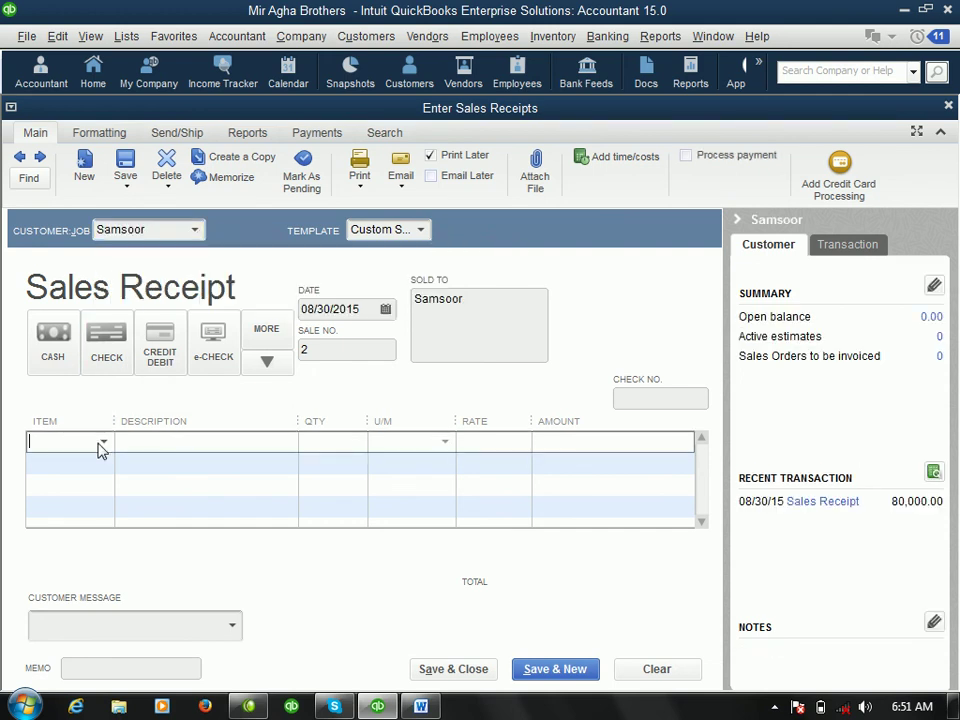
pyautogui.click(104, 442)
pyautogui.press('Down')
pyautogui.press('Down')
pyautogui.press('Down')
pyautogui.press('Down')
pyautogui.press('Down')
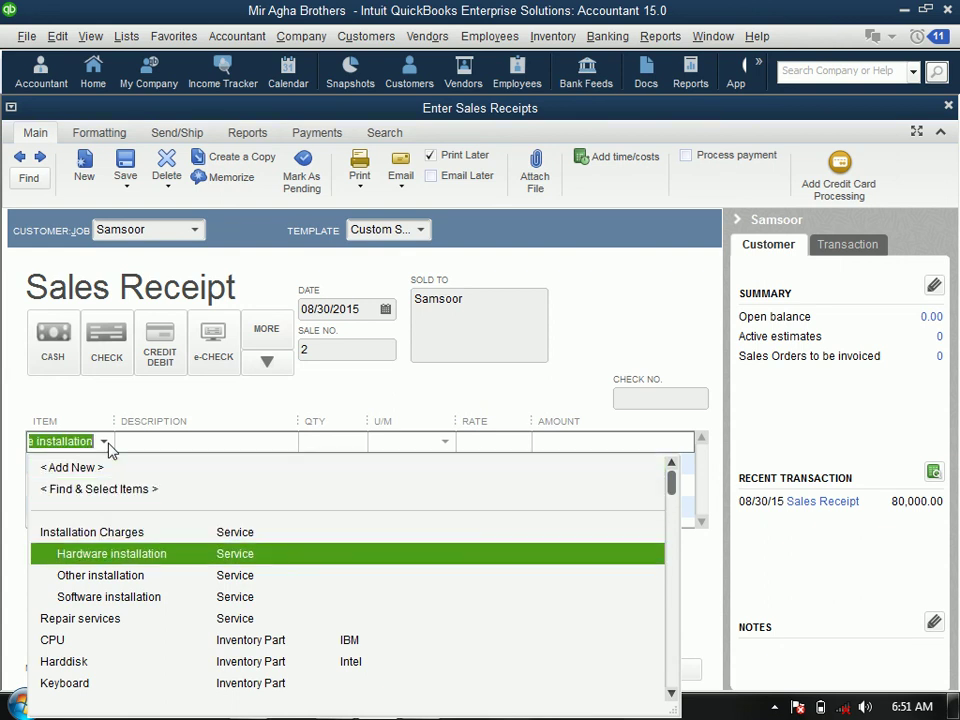
pyautogui.press('Up')
pyautogui.press('Return')
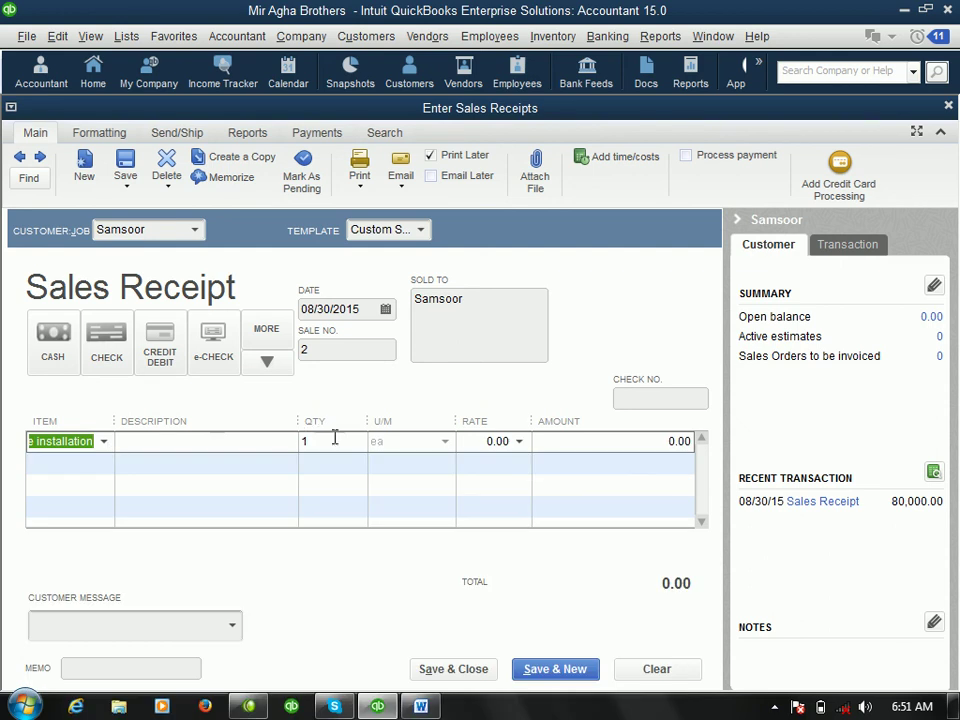
# - Set the installation line's rate to 5,000 and save the sales receipt
pyautogui.click(480, 442)
pyautogui.press('Delete')
pyautogui.press('Delete')
pyautogui.press('Delete')
pyautogui.press('Delete')
pyautogui.write('5000')
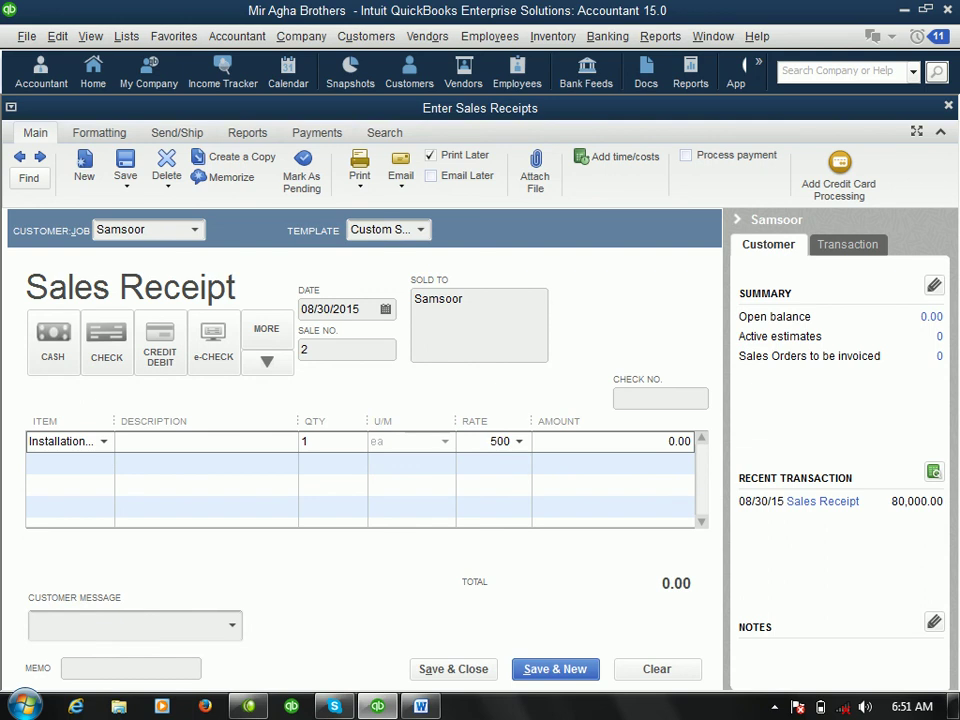
pyautogui.click(495, 464)
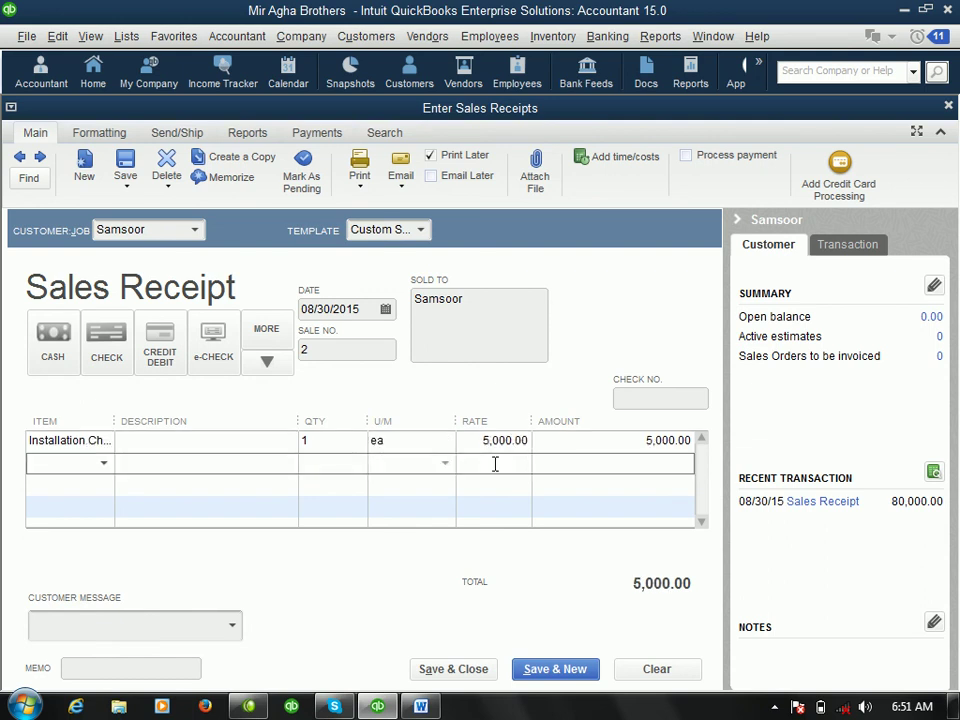
pyautogui.click(462, 676)
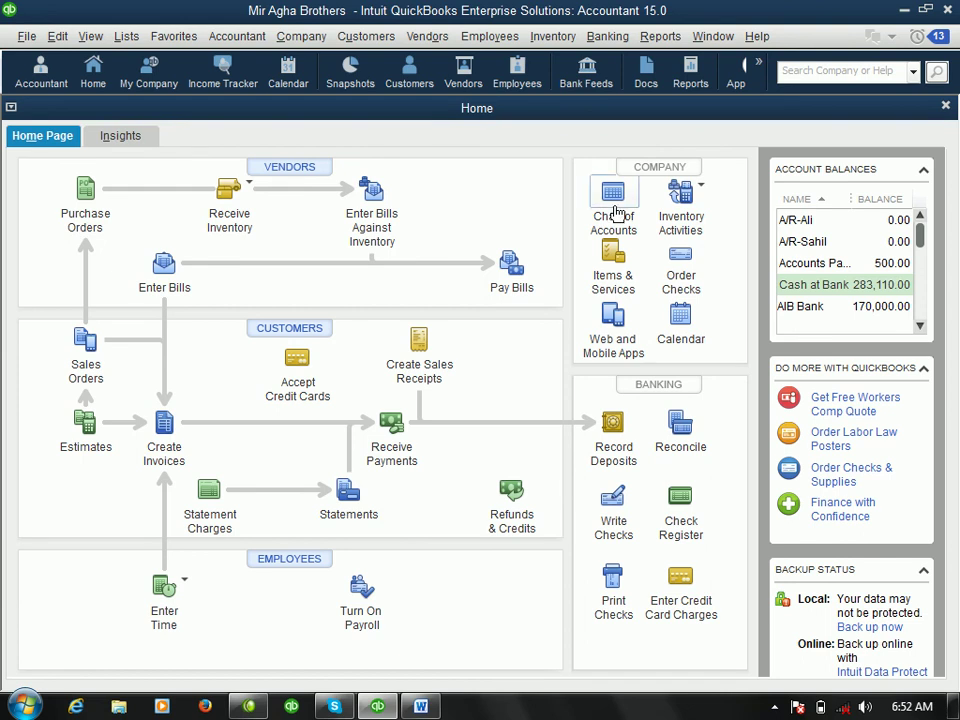
pyautogui.click(660, 37)
pyautogui.press('Up')
pyautogui.press('Up')
pyautogui.press('Up')
pyautogui.press('Up')
pyautogui.press('Up')
pyautogui.press('Up')
pyautogui.press('Up')
pyautogui.press('Up')
pyautogui.press('Up')
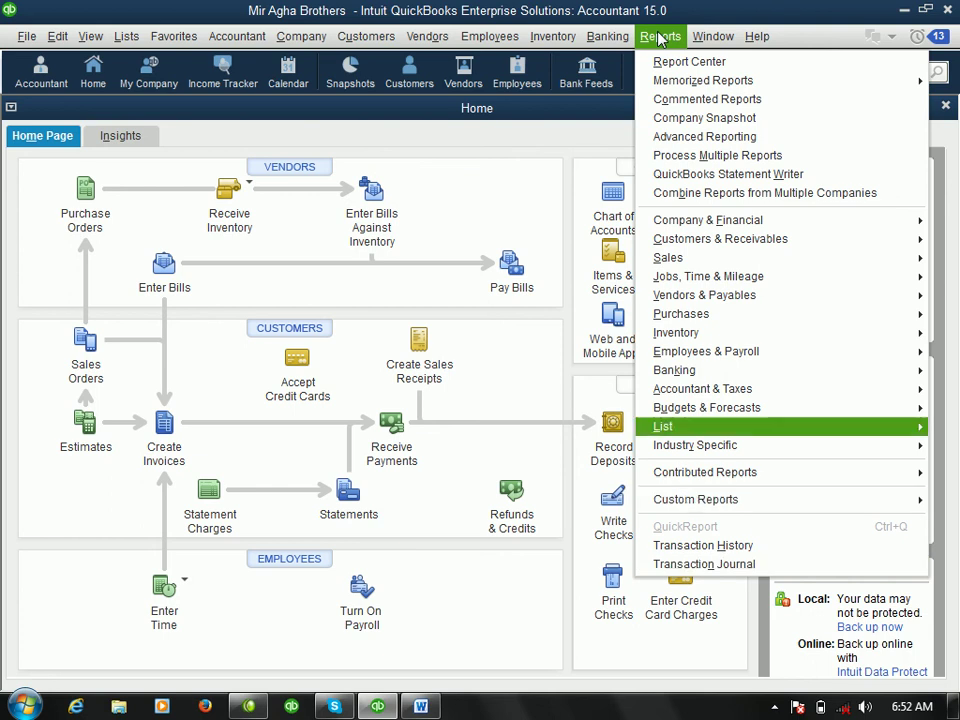
pyautogui.press('Down')
pyautogui.press('Right')
pyautogui.press('Down')
pyautogui.press('Down')
pyautogui.press('Down')
pyautogui.press('Down')
pyautogui.press('Down')
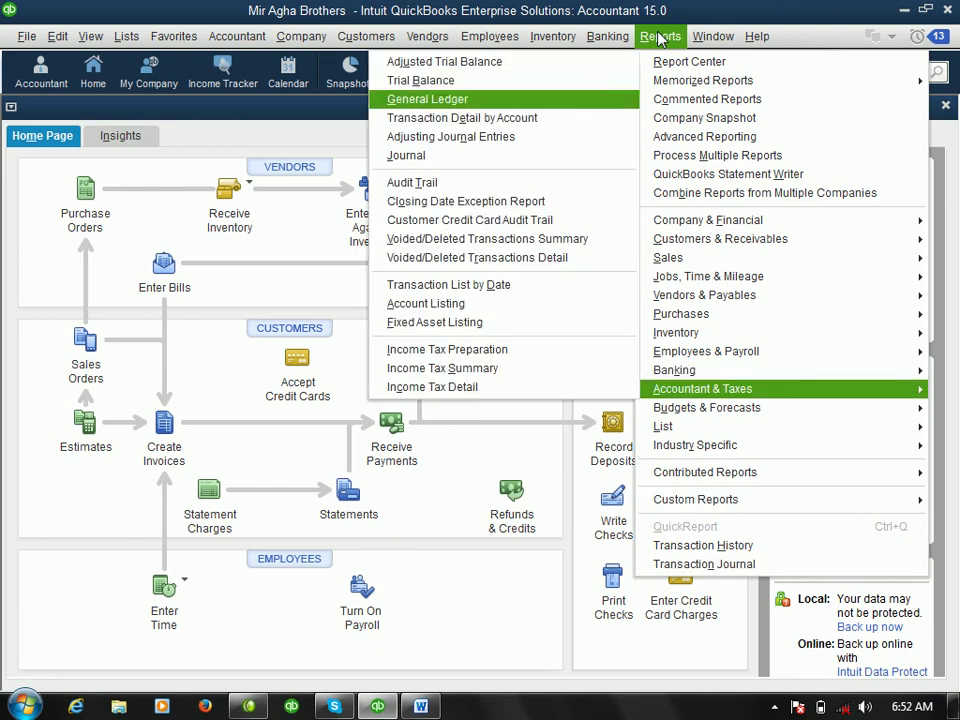
pyautogui.press('Return')
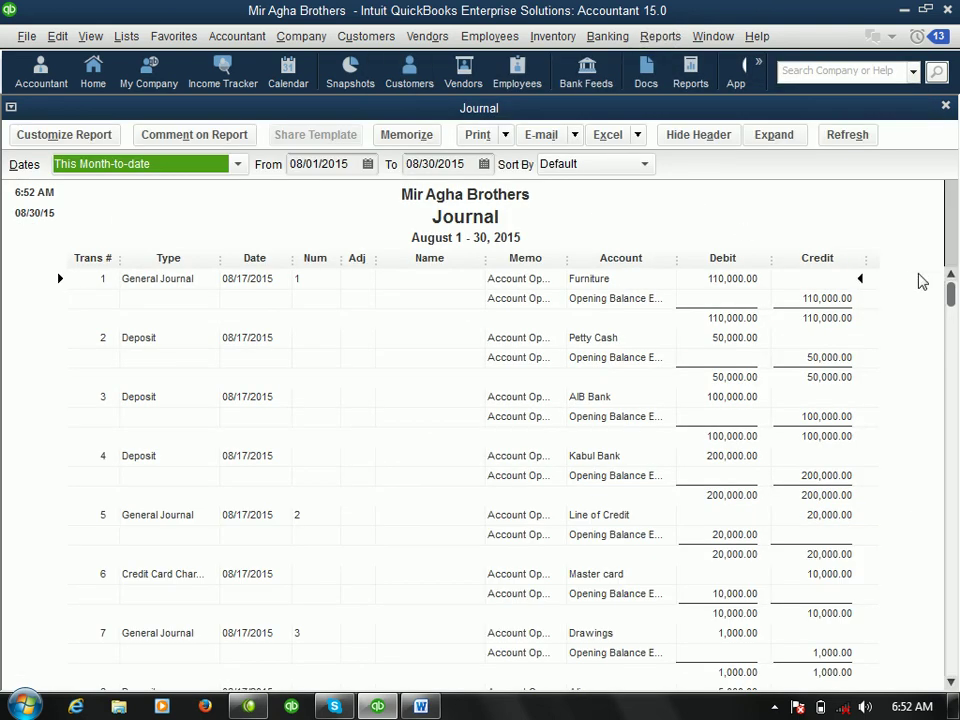
pyautogui.moveTo(949, 298); pyautogui.dragTo(953, 666)
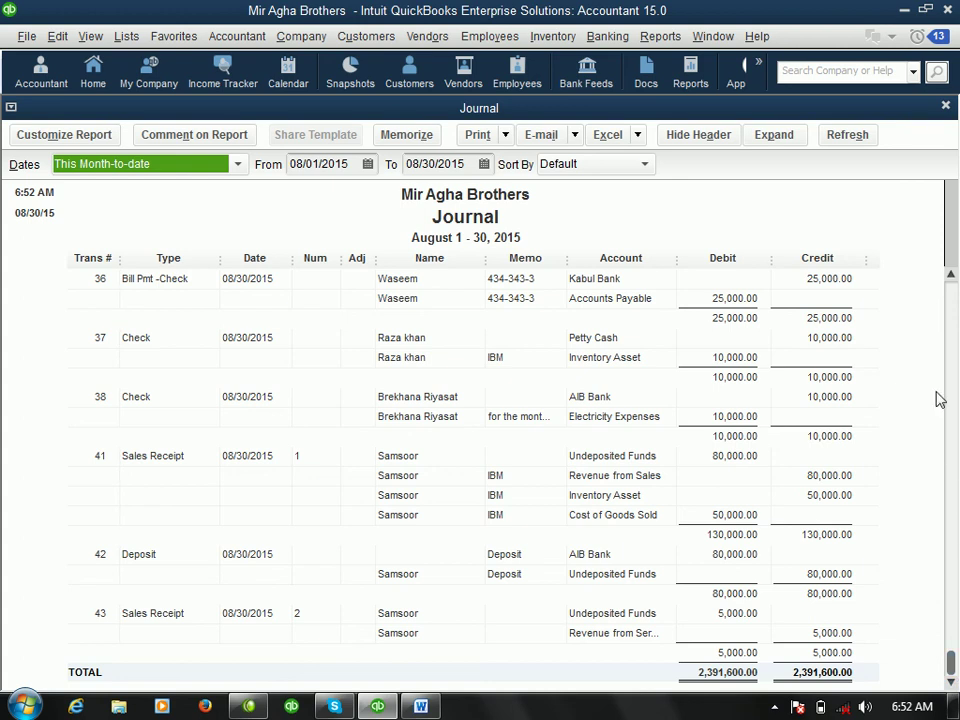
pyautogui.click(944, 110)
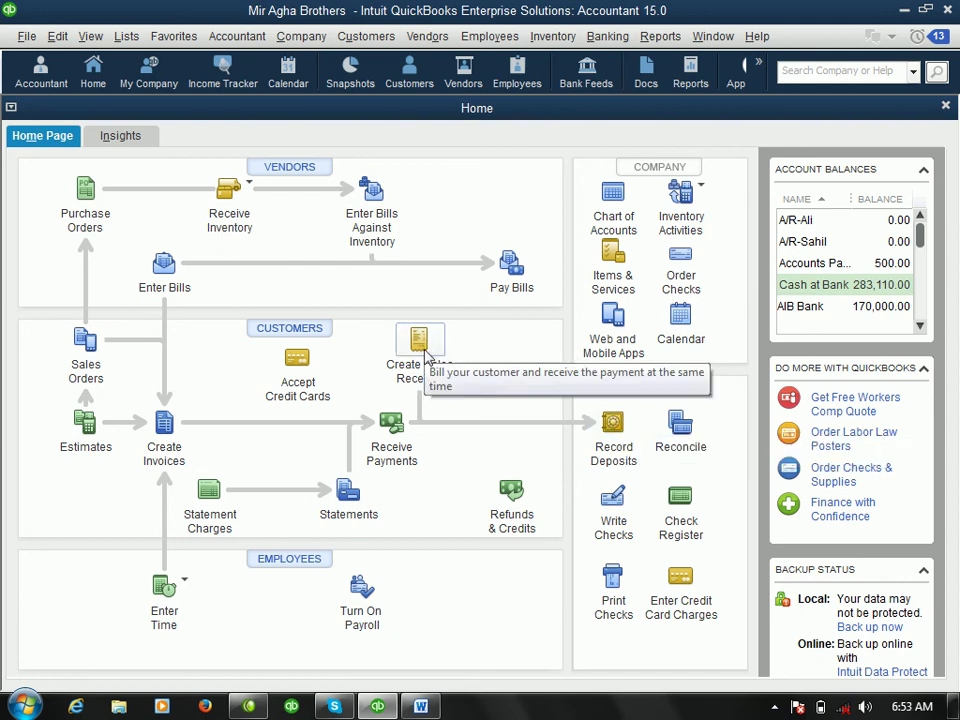
# - Select the customer's 5,000.00 payment for deposit and set AIB Bank as the deposit account
pyautogui.click(613, 430)
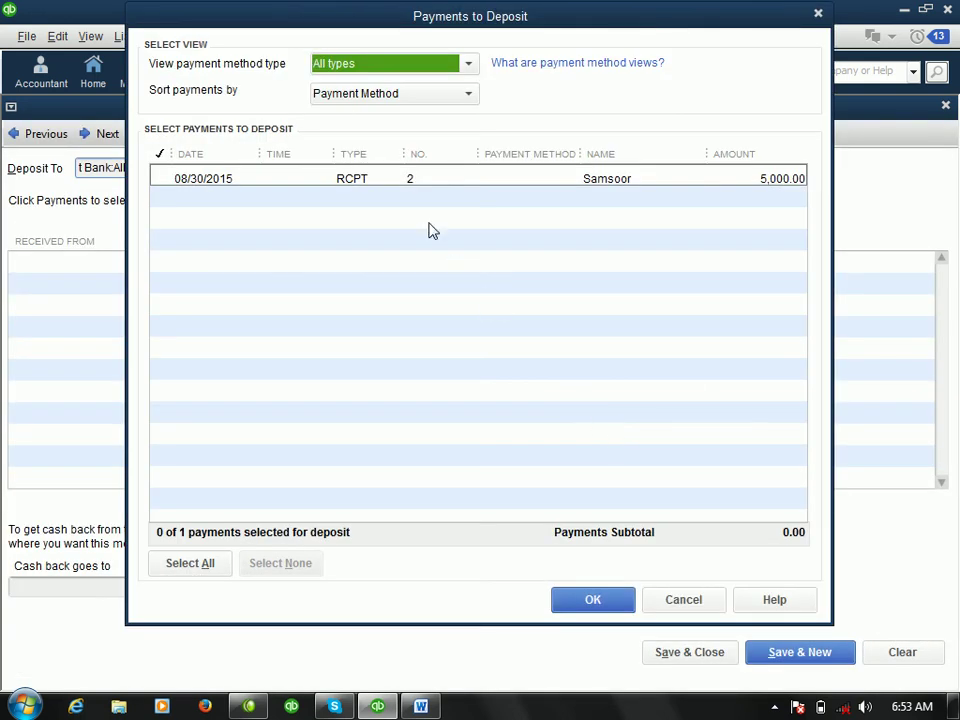
pyautogui.click(411, 180)
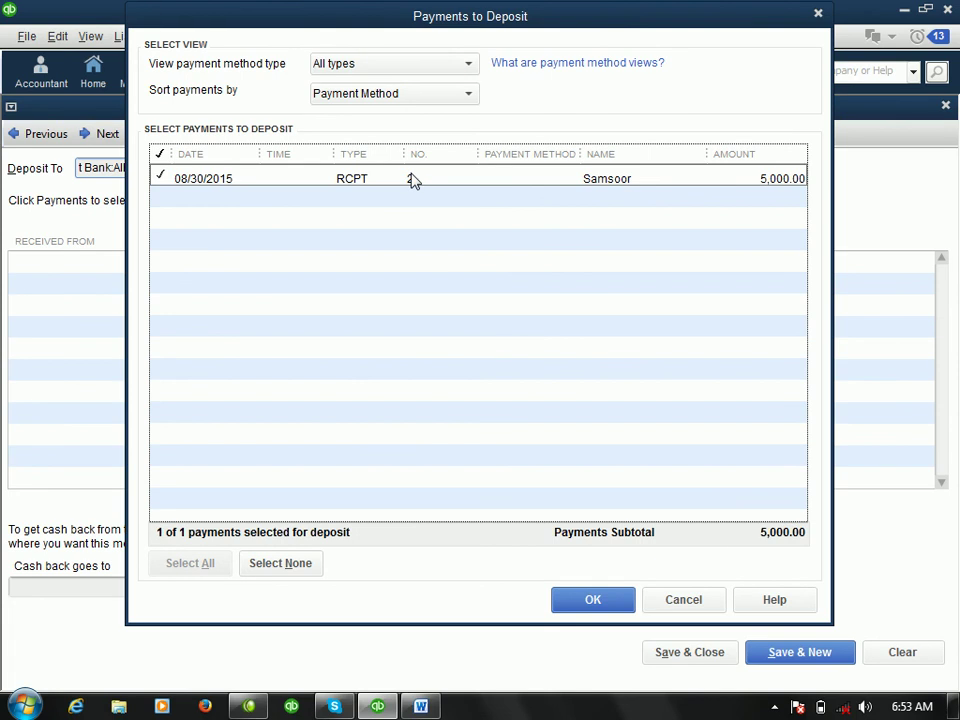
pyautogui.click(610, 607)
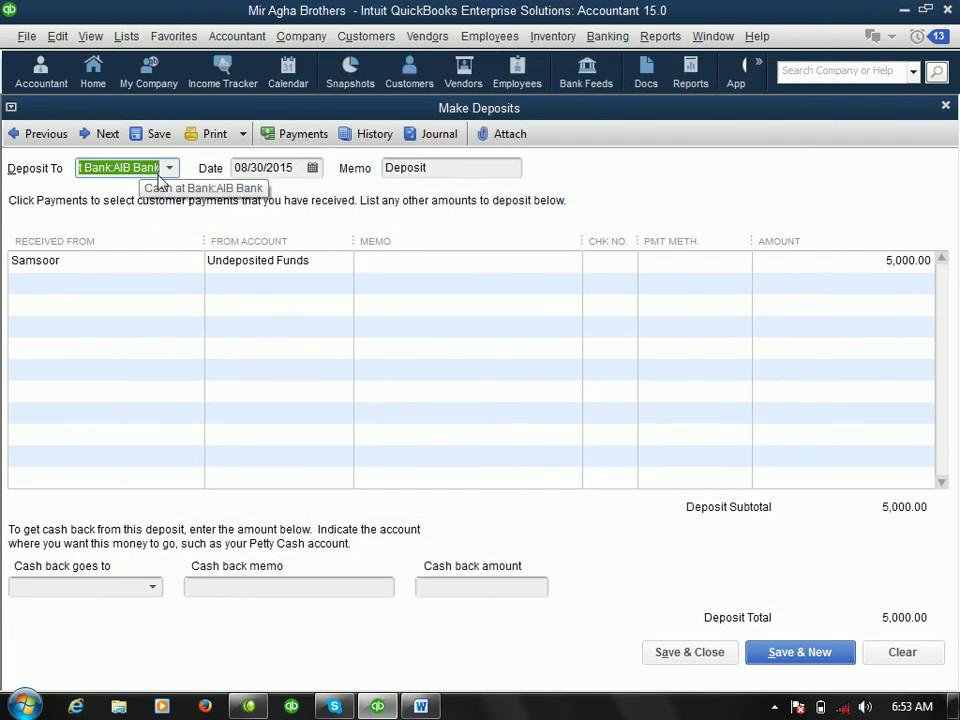
pyautogui.click(166, 174)
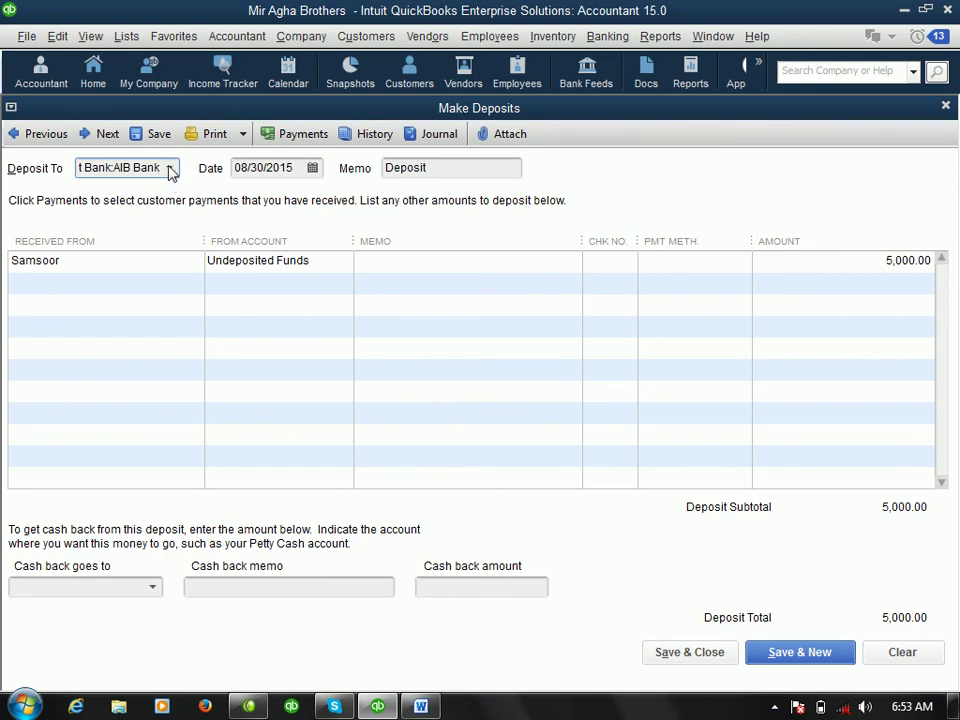
pyautogui.click(169, 168)
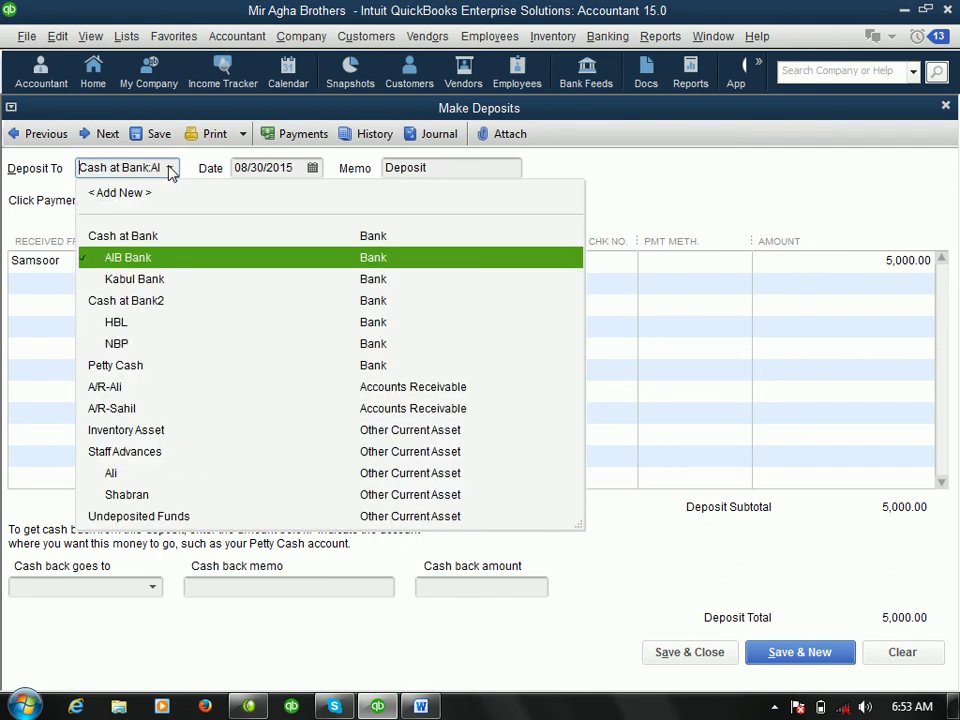
pyautogui.click(152, 257)
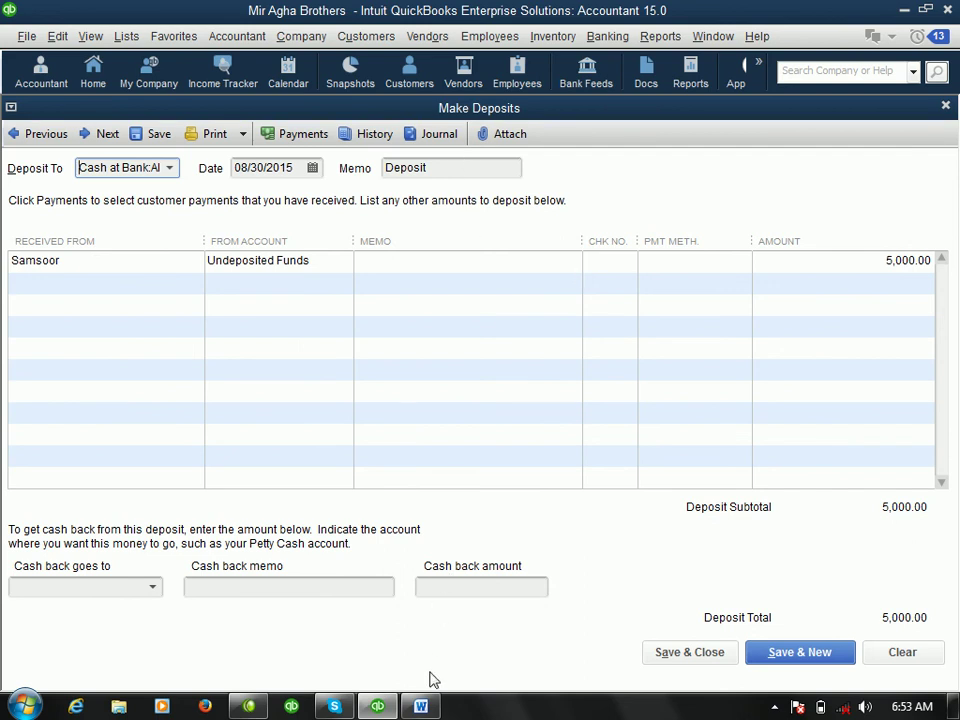
pyautogui.moveTo(425, 708)
pyautogui.click(421, 707)
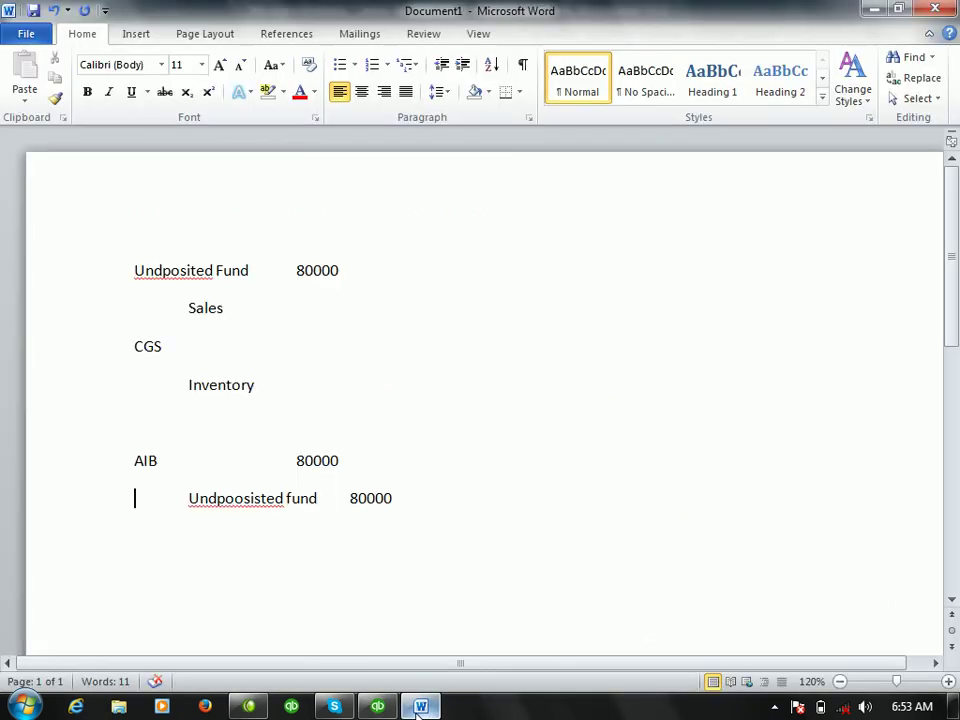
pyautogui.press('Down')
pyautogui.press('Down')
pyautogui.press('Down')
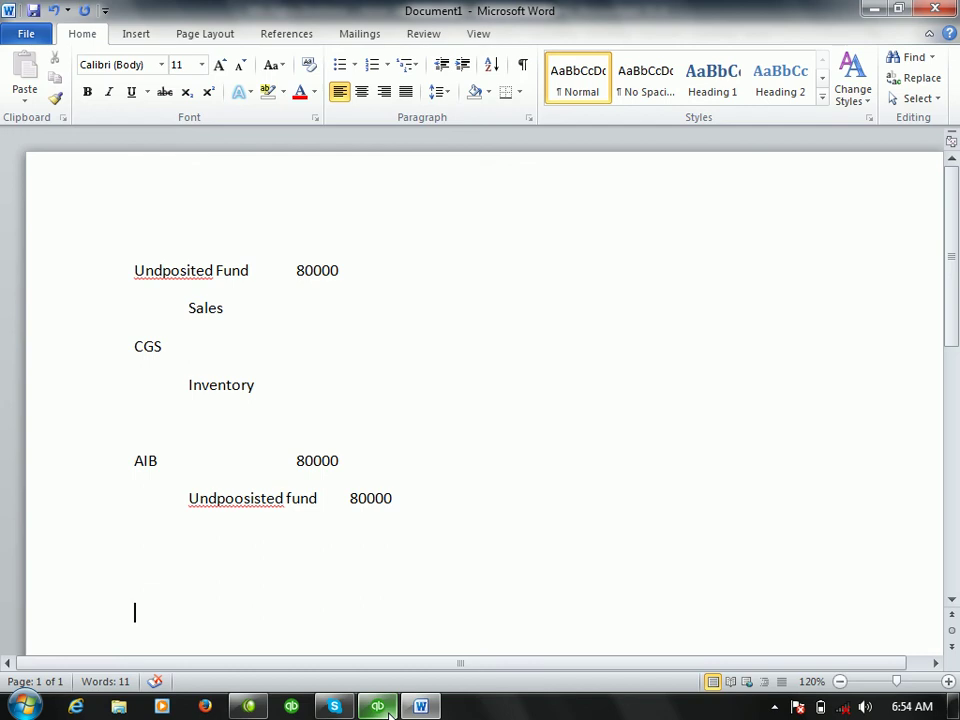
pyautogui.click(387, 707)
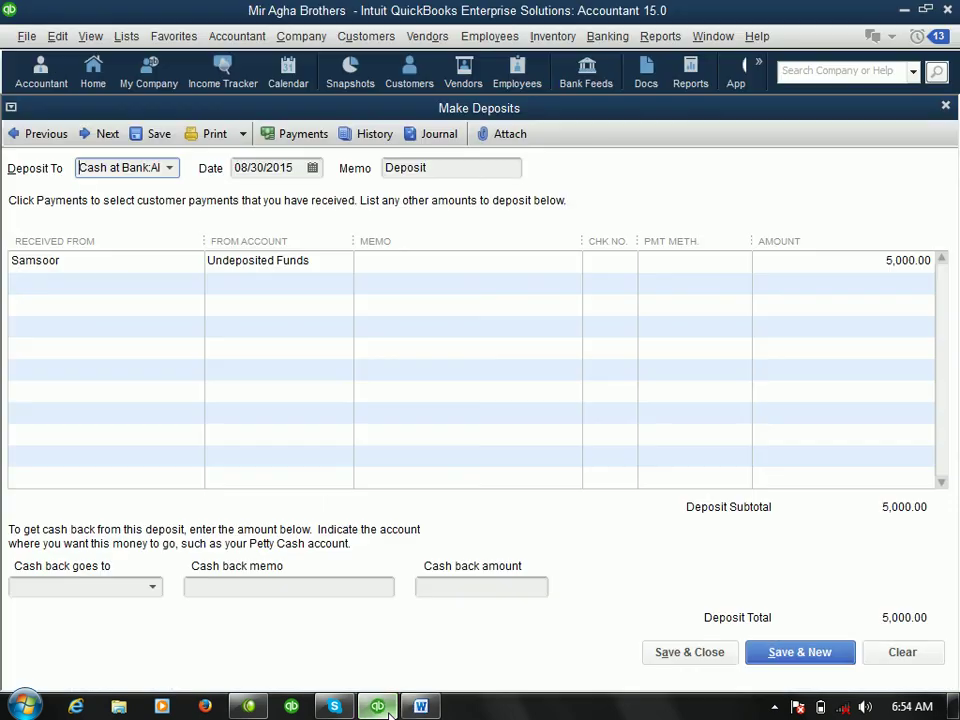
# - Send 1000 cash back to Petty Cash with memo 'trnasfered trom bank' and save the deposit
pyautogui.click(158, 589)
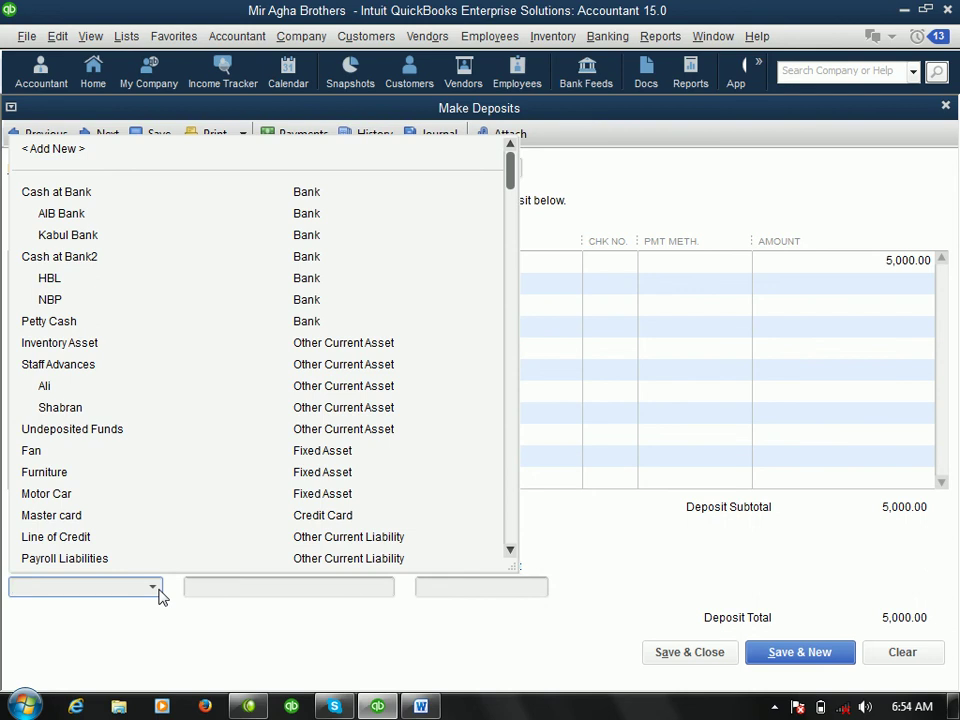
pyautogui.click(76, 323)
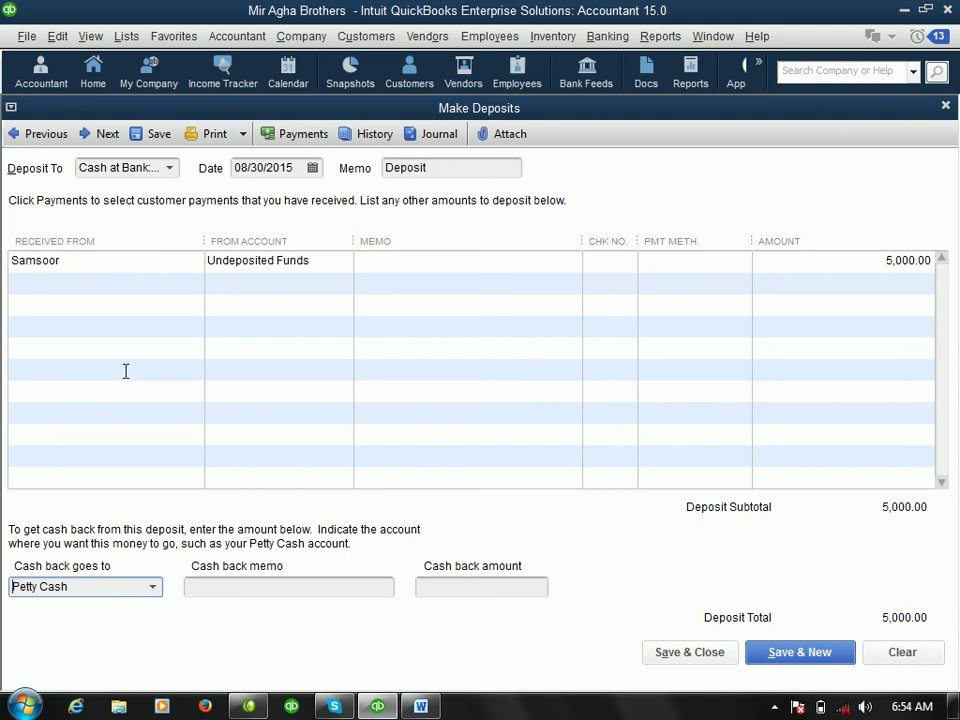
pyautogui.click(214, 587)
pyautogui.write('trnasfered')
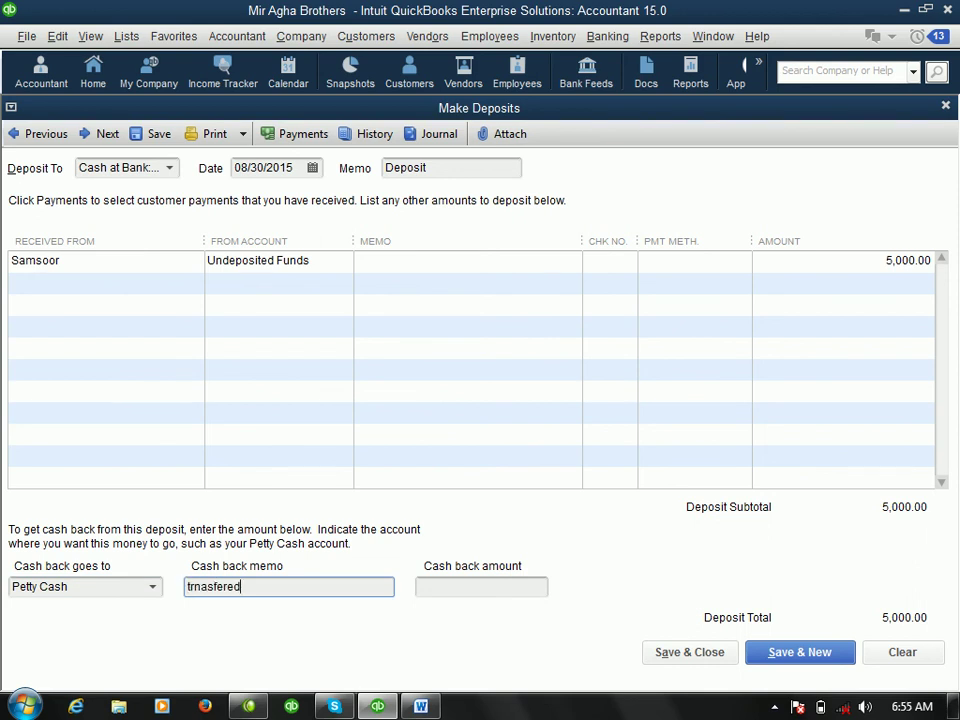
pyautogui.write(' trom bank')
pyautogui.click(439, 589)
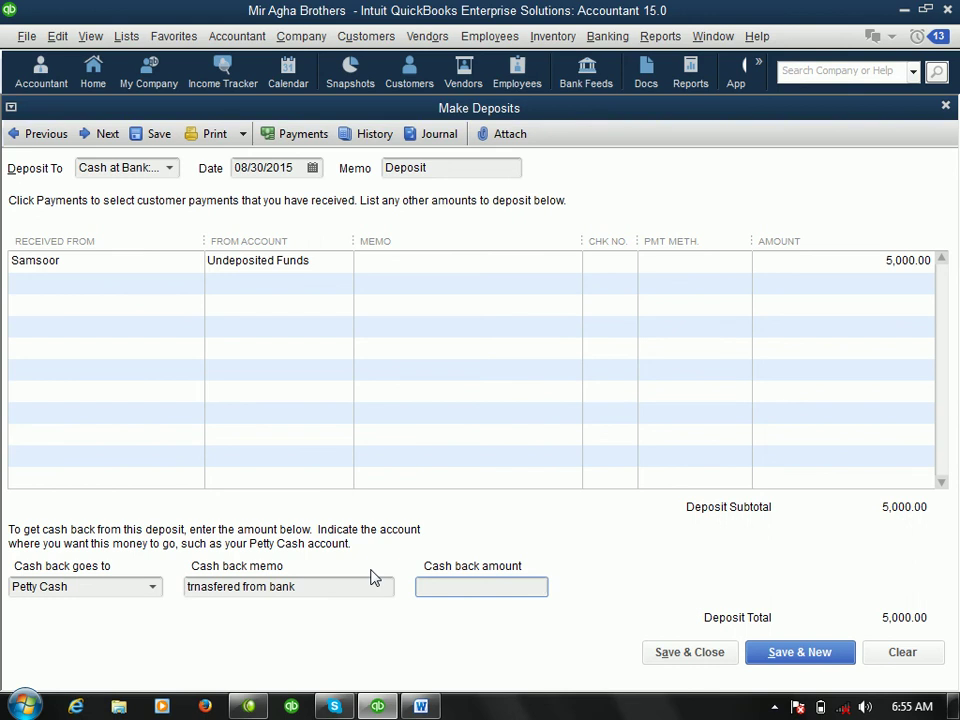
pyautogui.write('1000')
pyautogui.click(694, 657)
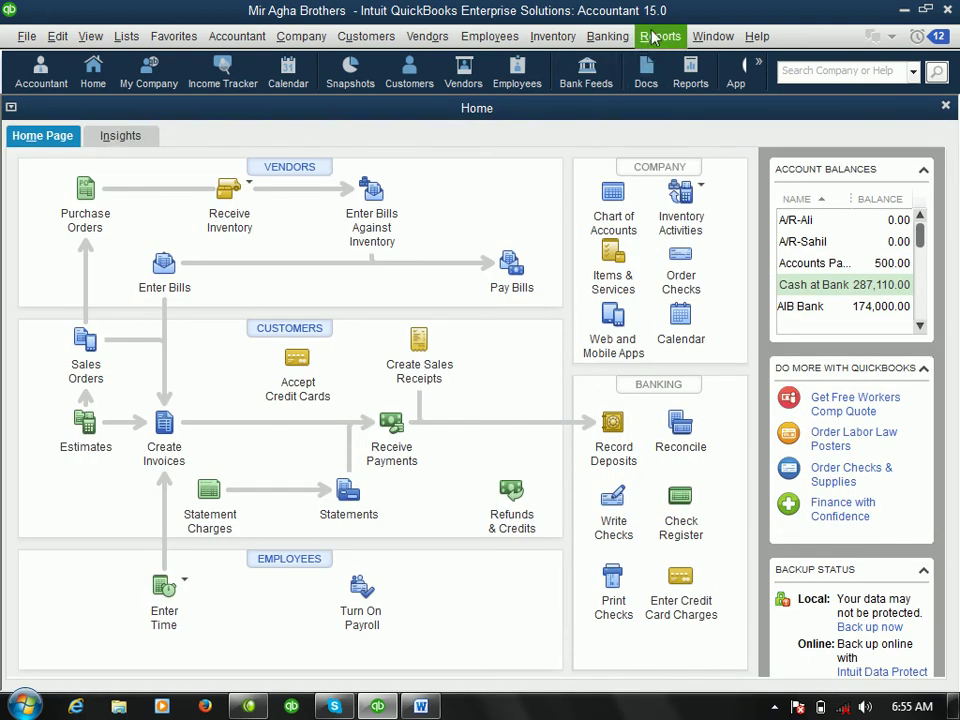
pyautogui.click(652, 37)
pyautogui.press('Up')
pyautogui.press('Up')
pyautogui.press('Up')
pyautogui.press('Up')
pyautogui.press('Up')
pyautogui.press('Up')
pyautogui.press('Up')
pyautogui.press('Up')
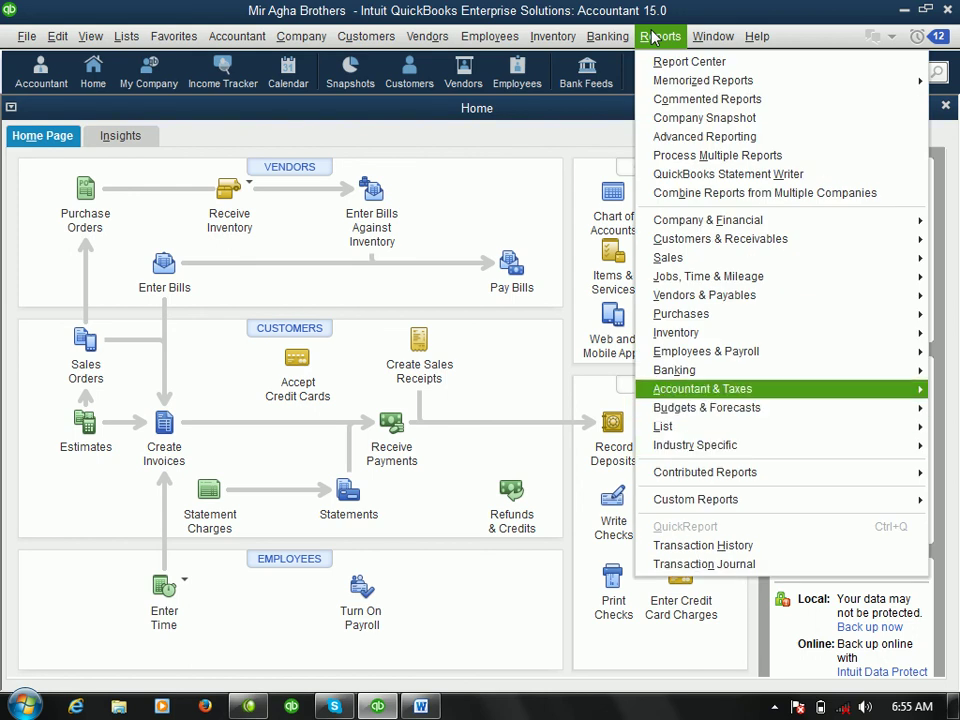
pyautogui.press('Right')
pyautogui.press('Up')
pyautogui.press('Up')
pyautogui.press('Up')
pyautogui.press('Up')
pyautogui.press('Up')
pyautogui.press('Up')
pyautogui.press('Up')
pyautogui.press('Up')
pyautogui.press('Up')
pyautogui.press('Up')
pyautogui.press('Up')
pyautogui.press('Up')
pyautogui.press('Up')
pyautogui.press('Up')
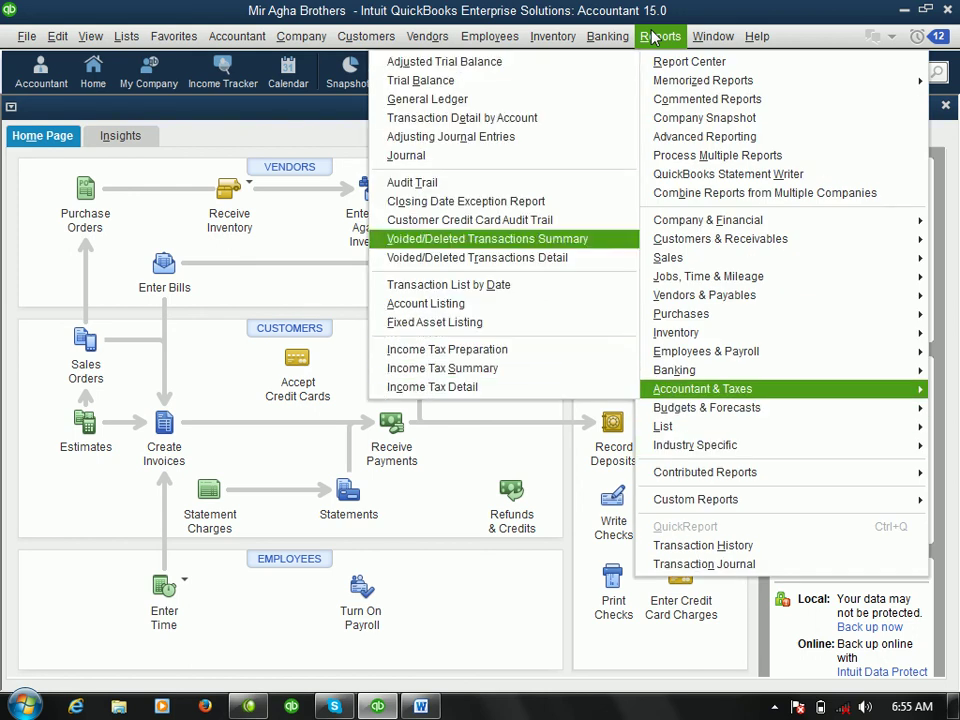
pyautogui.press('Down')
pyautogui.press('Down')
pyautogui.press('Return')
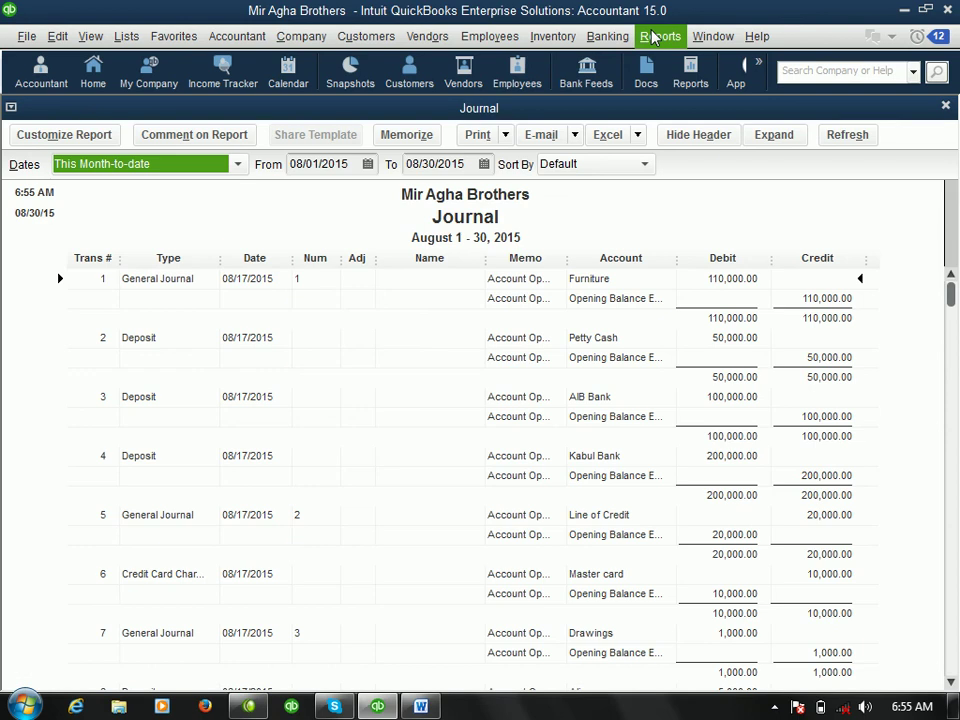
pyautogui.press('pagedown')
pyautogui.press('pagedown')
pyautogui.press('pagedown')
pyautogui.press('pagedown')
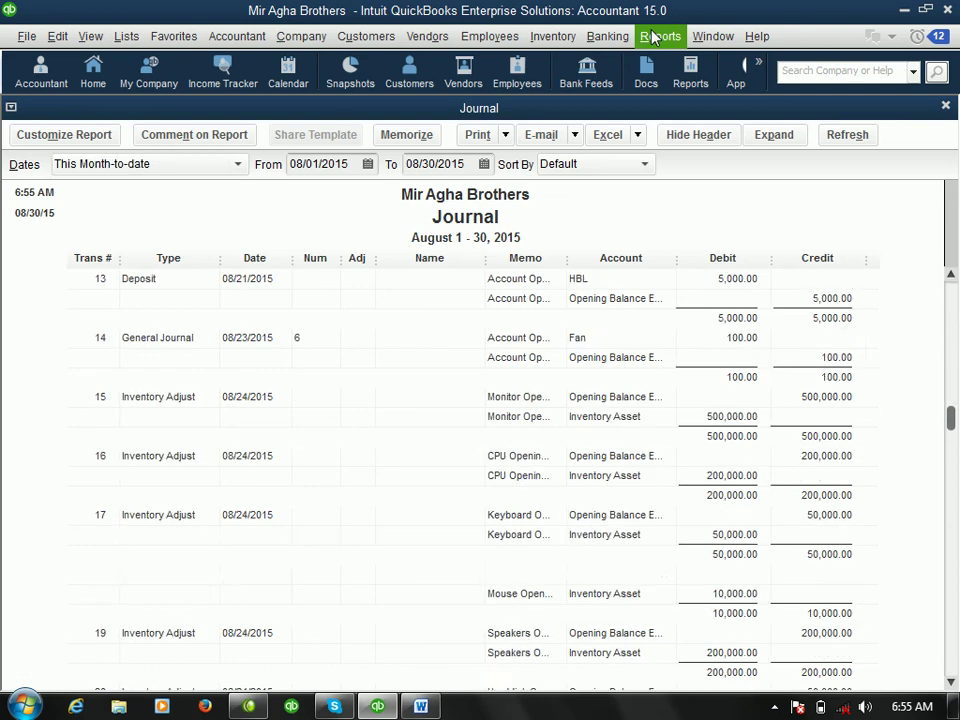
pyautogui.press('pagedown')
pyautogui.press('pagedown')
pyautogui.press('pagedown')
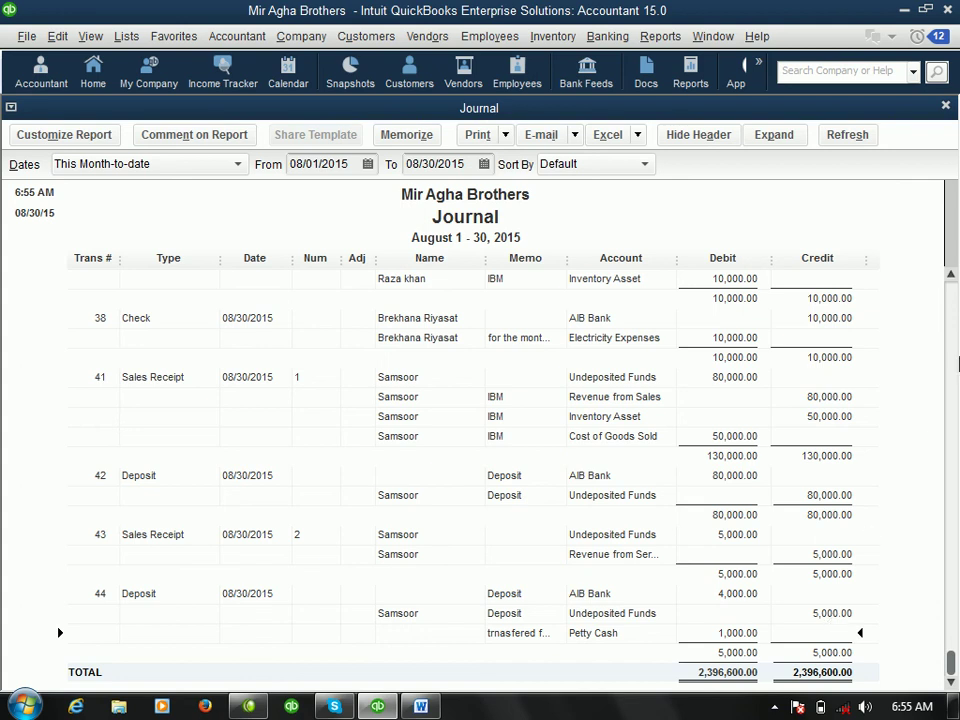
pyautogui.click(945, 108)
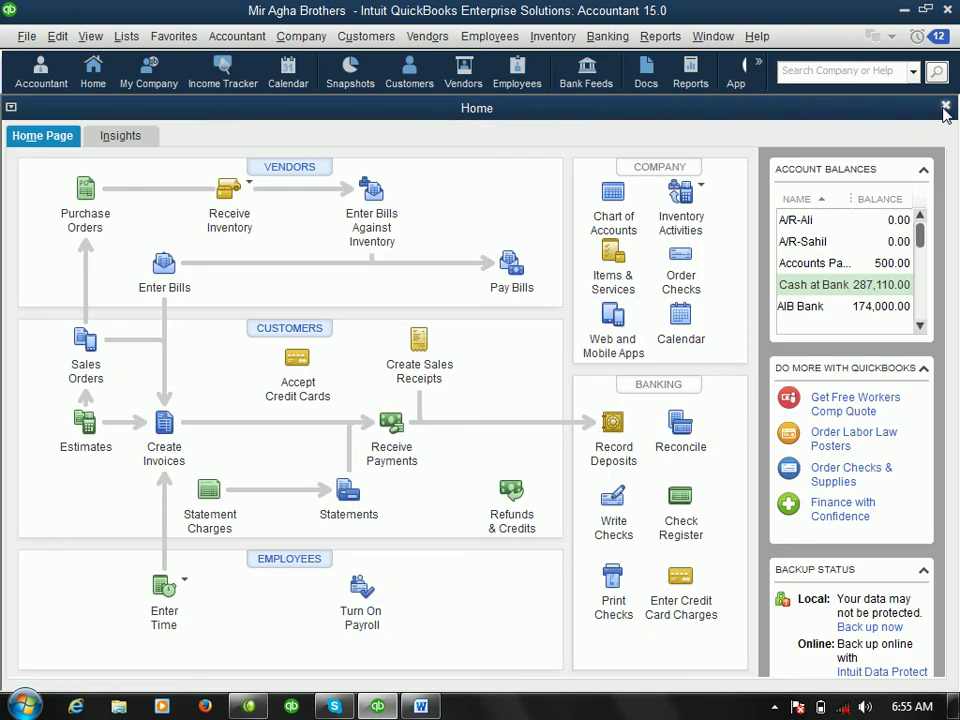